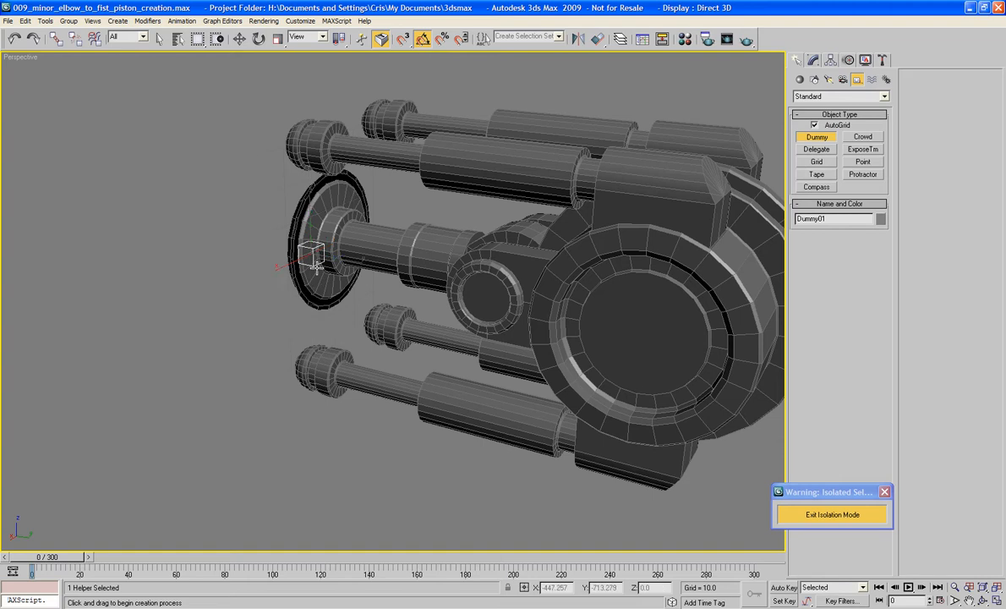
- Move the dummy helper along the X axis to about 585, clear of the arm's end disc
key(w)
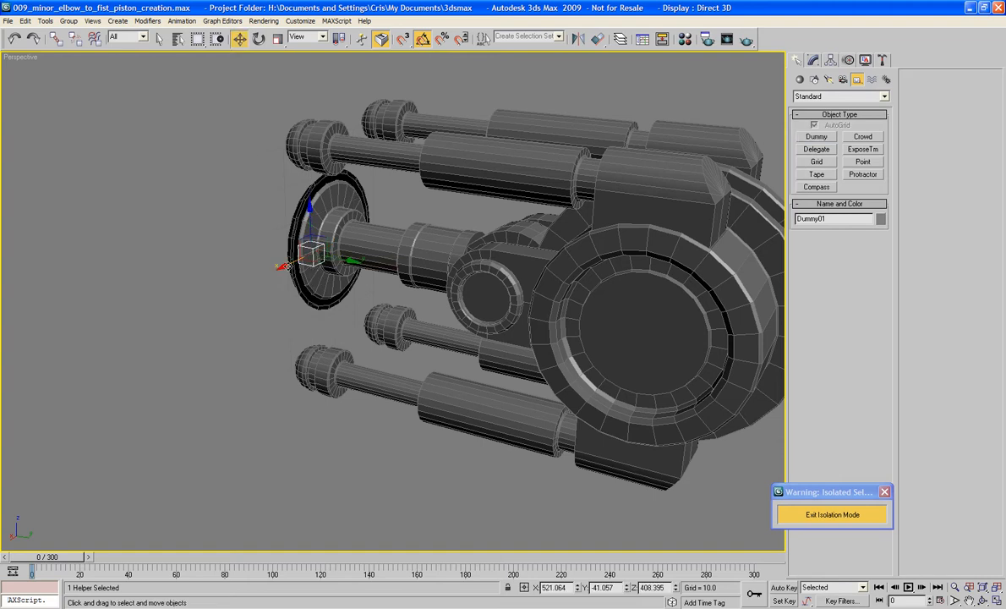
drag(287, 265, 114, 345)
alt+middle_drag(118, 298, 190, 313)
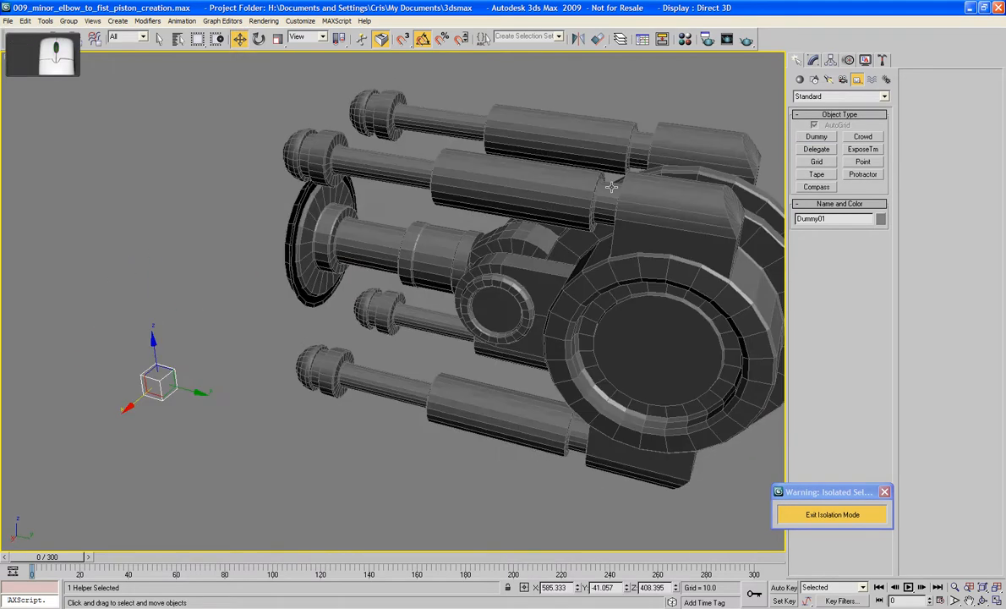
- Rename the dummy helper as PF_dummy_minor_piston_control_01
click(814, 60)
click(841, 76)
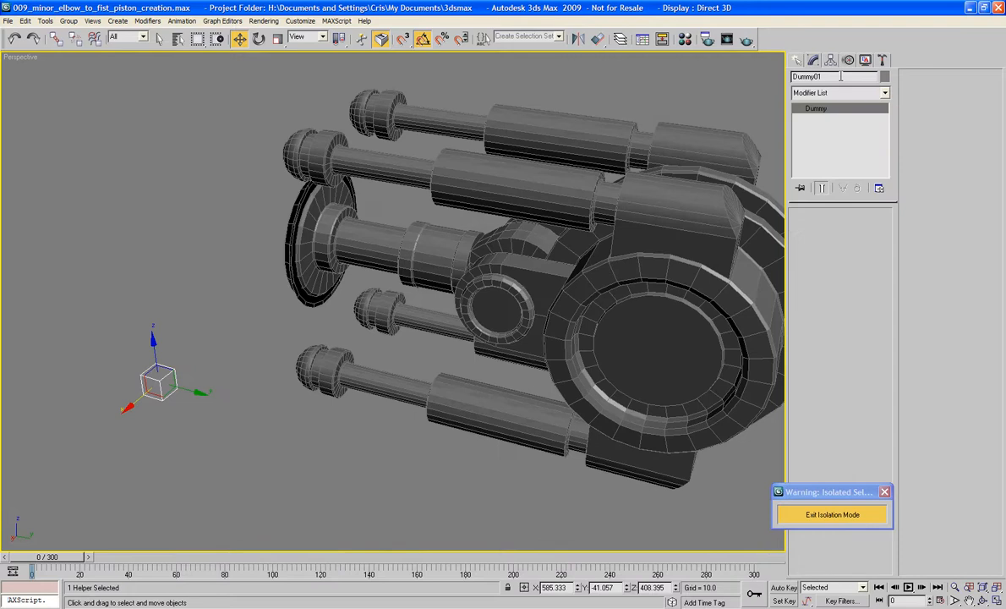
text(PF_)
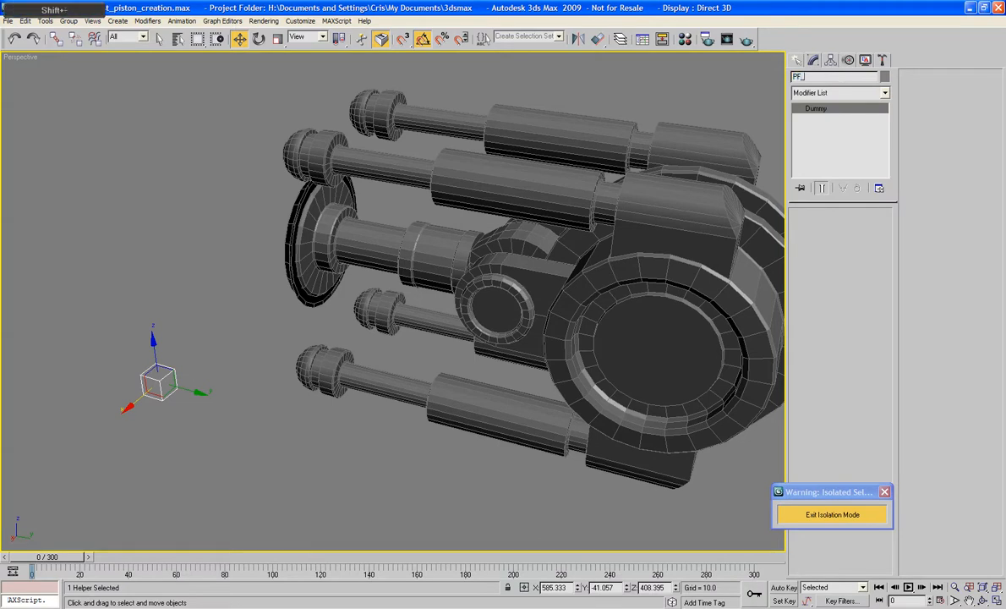
text(dummy_)
text(pist)
text(min)
text(or_)
text(piston_contro)
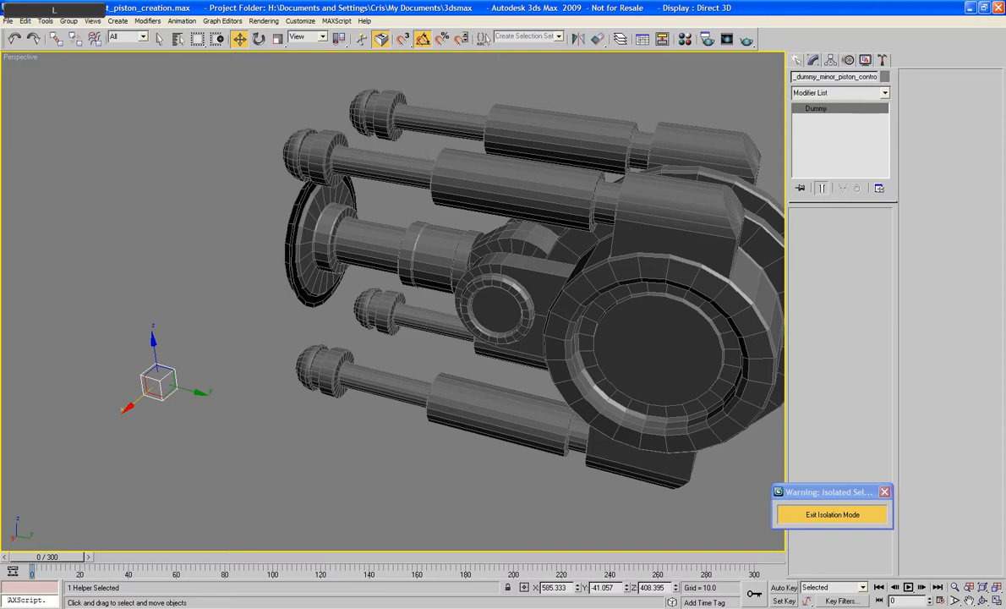
key(Return)
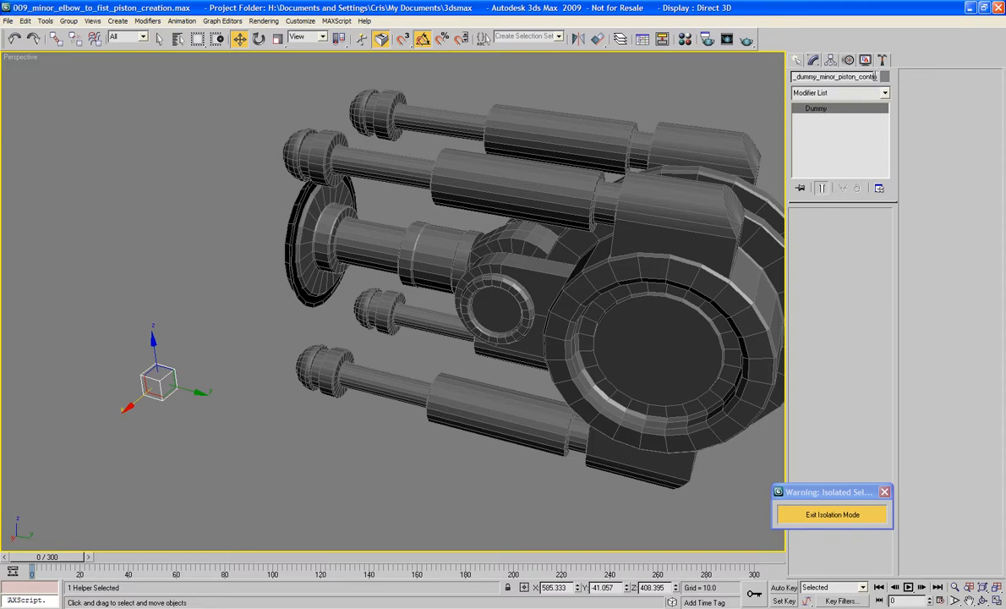
key(Right)
text(_01)
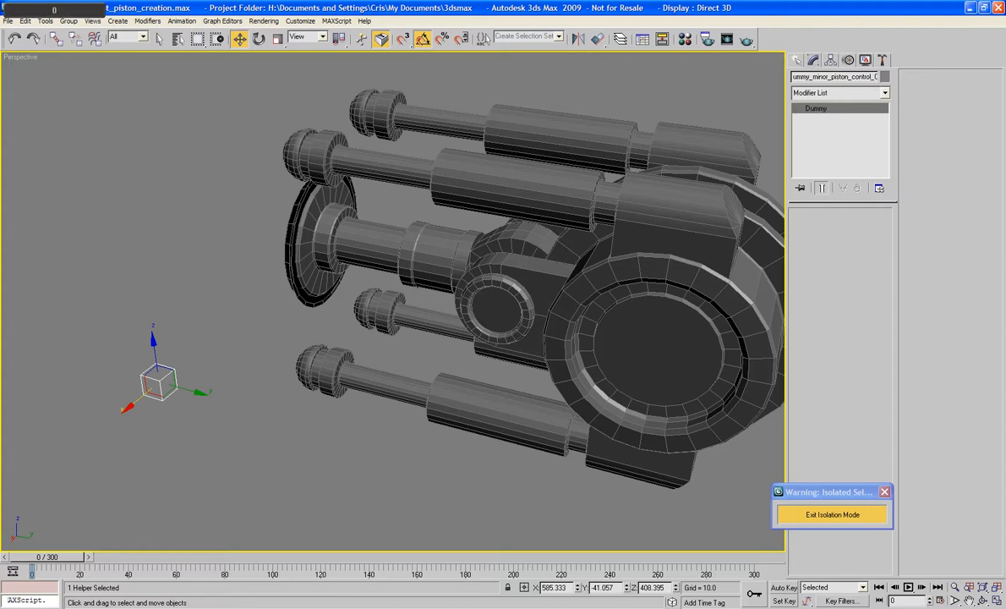
key(Return)
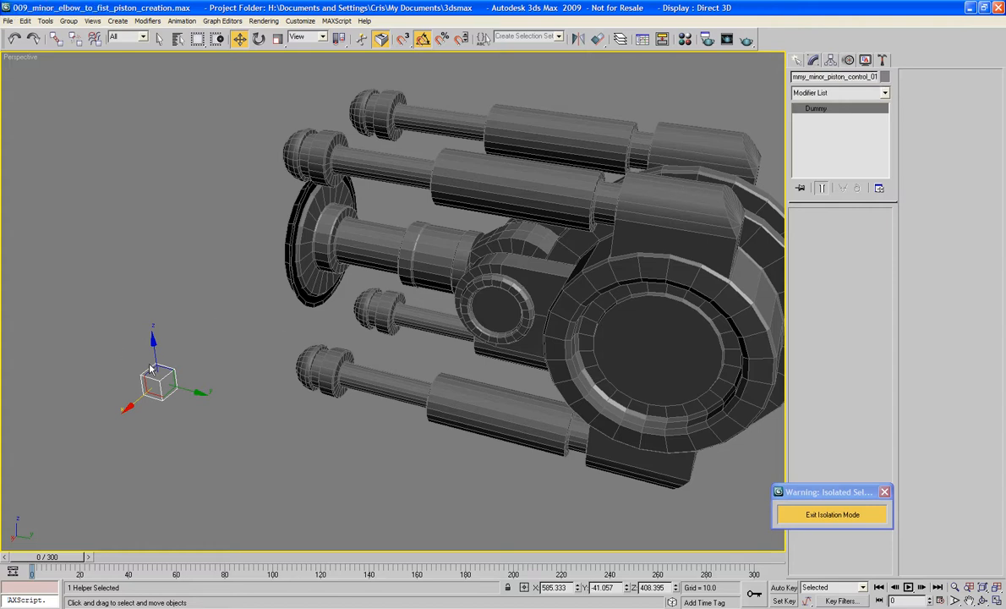
- Clone the dummy upward along Z as three copies, starting with the name PF_dummy_minor_piston_control_02
shift+drag(151, 356, 149, 325)
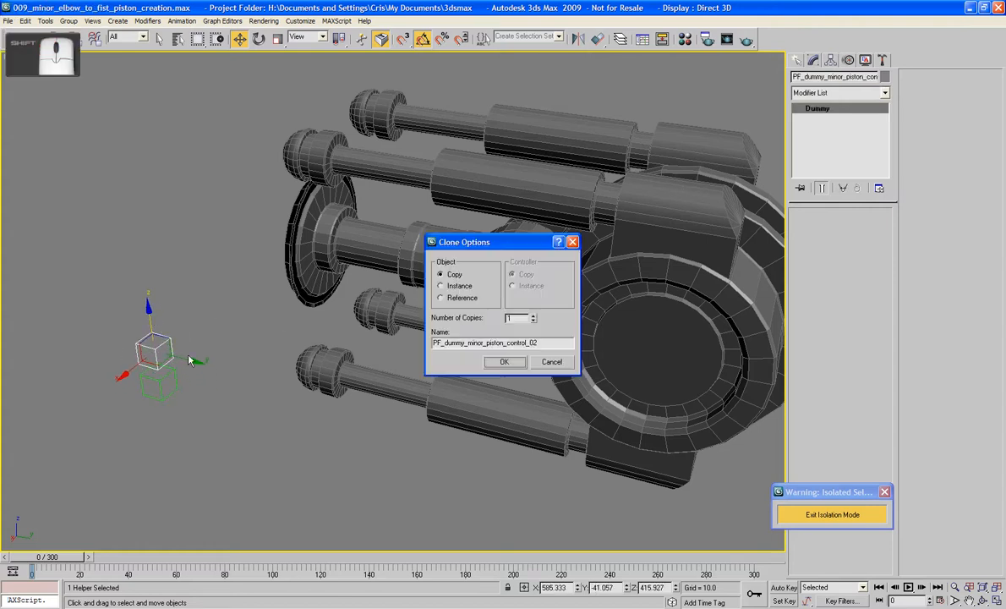
click(532, 315)
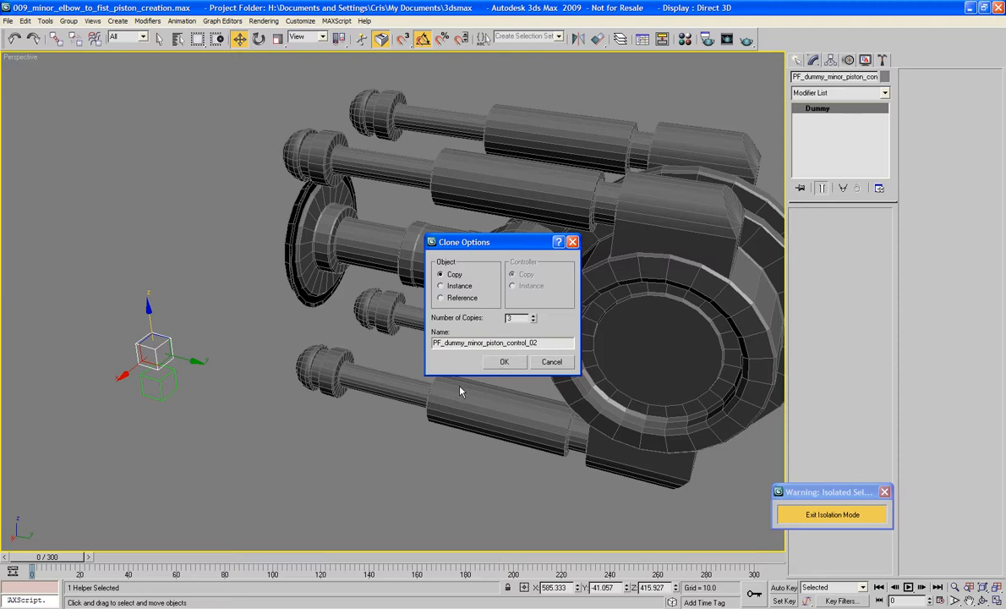
click(501, 363)
click(315, 448)
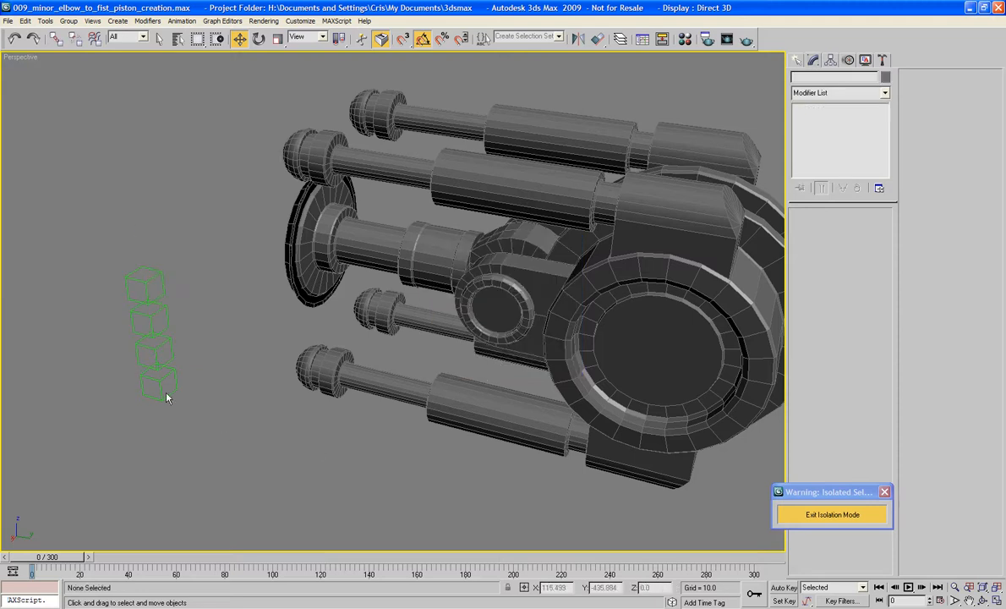
- Inspect the current object names of the ball-ended minor piston rods
click(155, 381)
alt+middle_drag(233, 386, 395, 207)
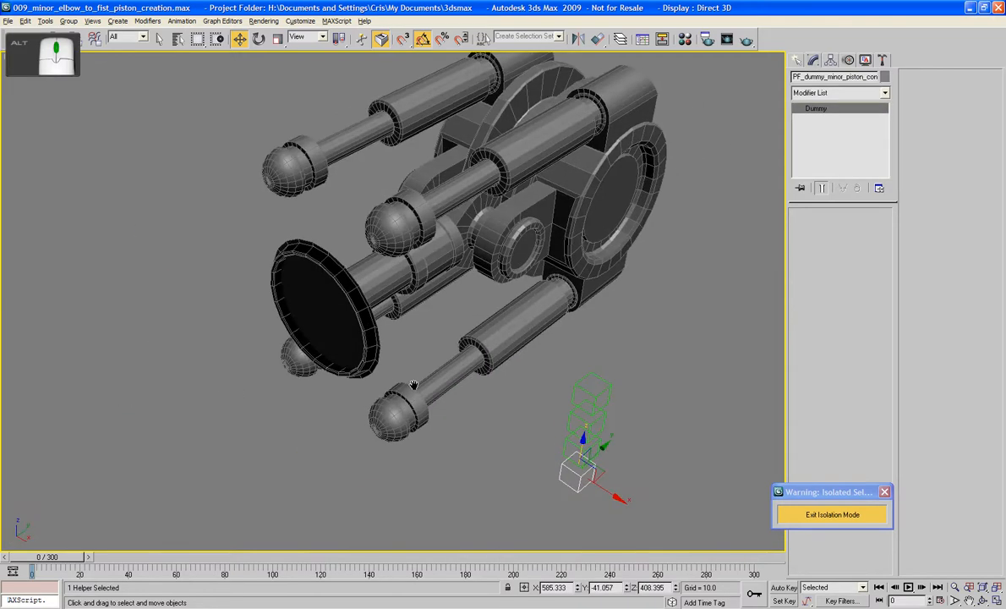
click(395, 207)
click(300, 160)
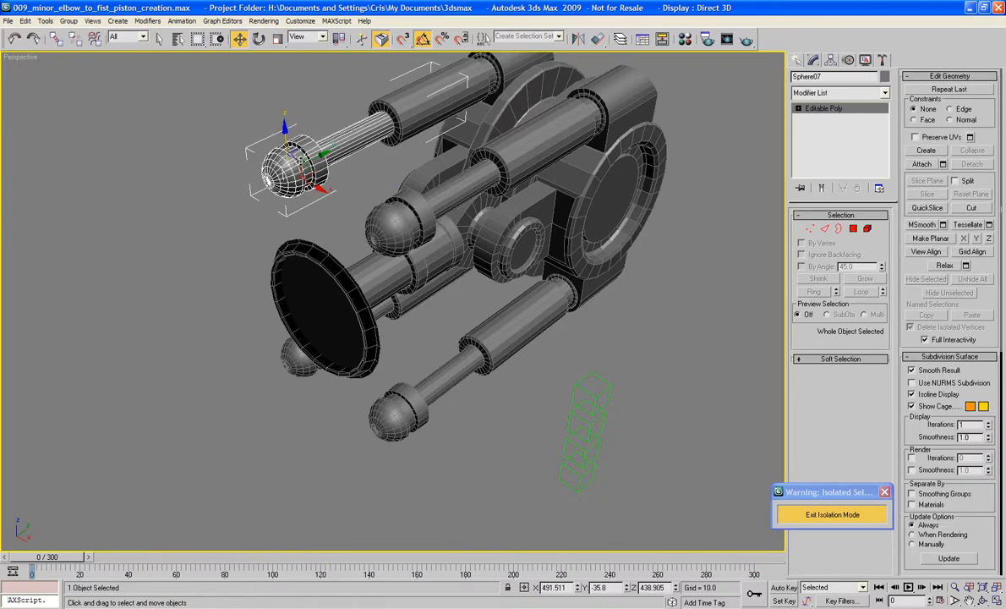
click(393, 413)
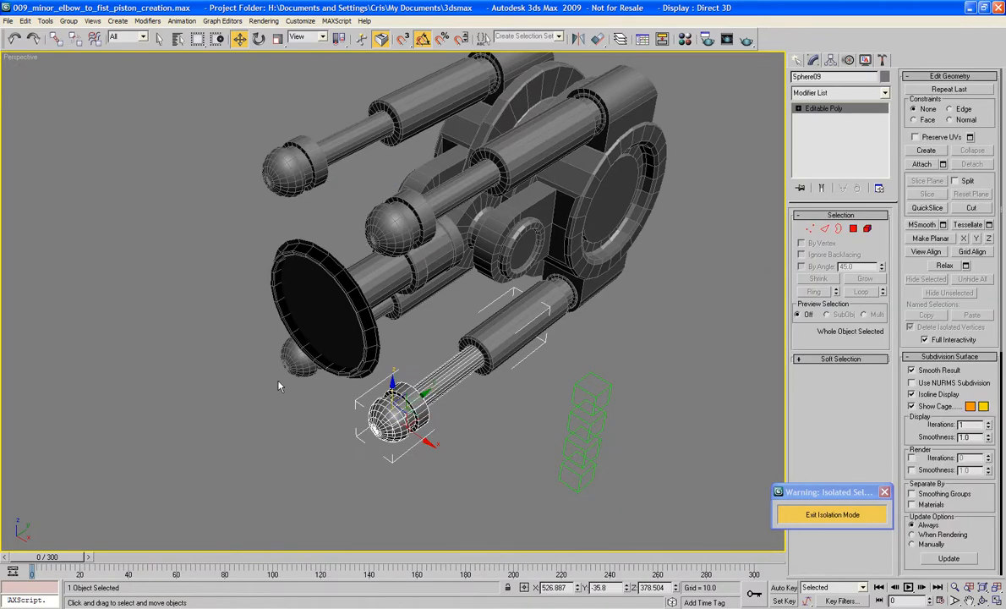
click(289, 355)
- Rename the near upper ball-ended piston rod as PF_fist_to_elbow_minor_piston_01
click(393, 212)
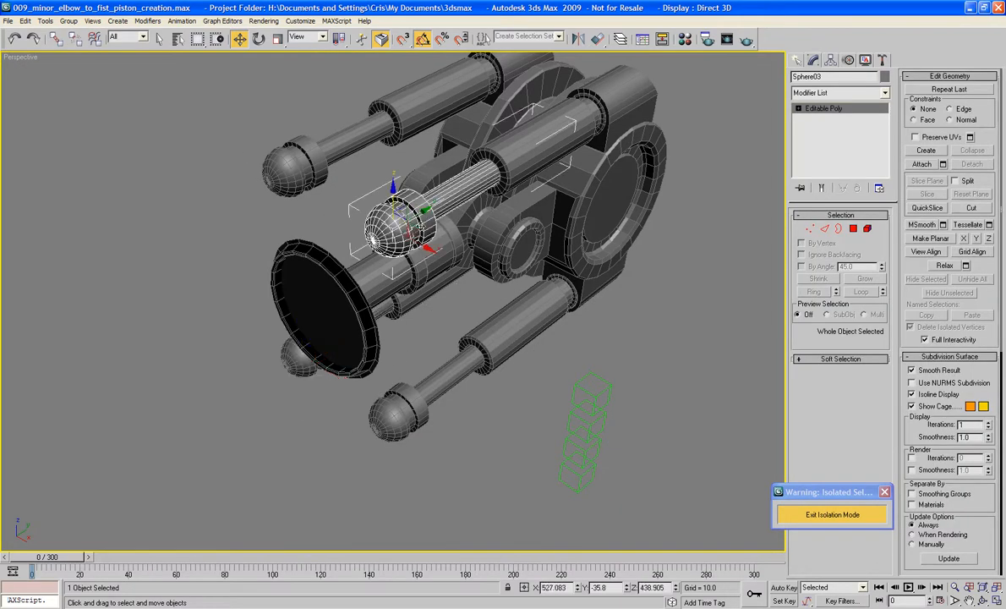
click(852, 77)
text(PF_lowe)
key(BackSpace)
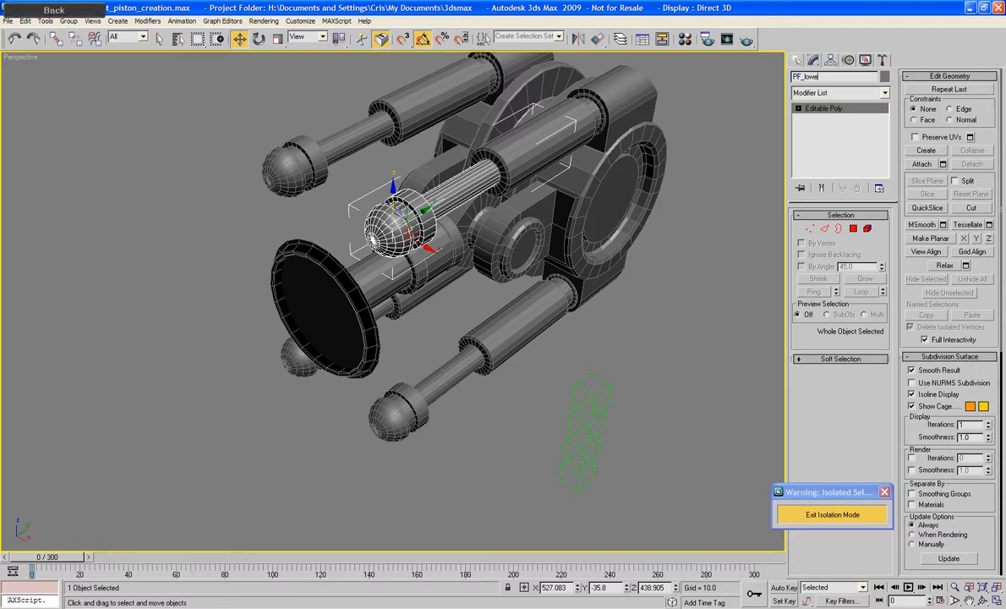
text(fist_to_elbow_minor_piston_C)
key(ctrl+shift+Left)
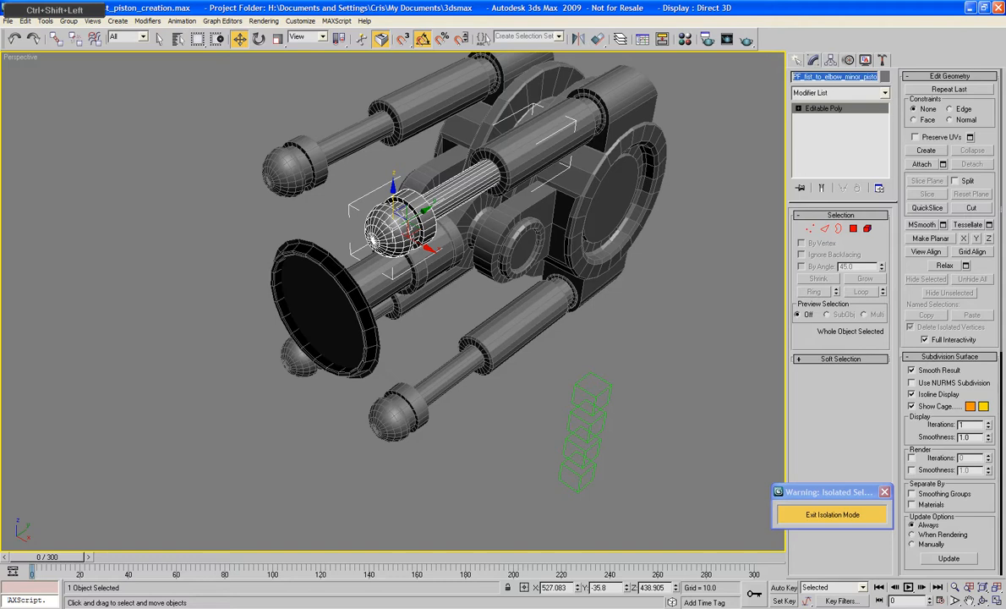
key(ctrl+x)
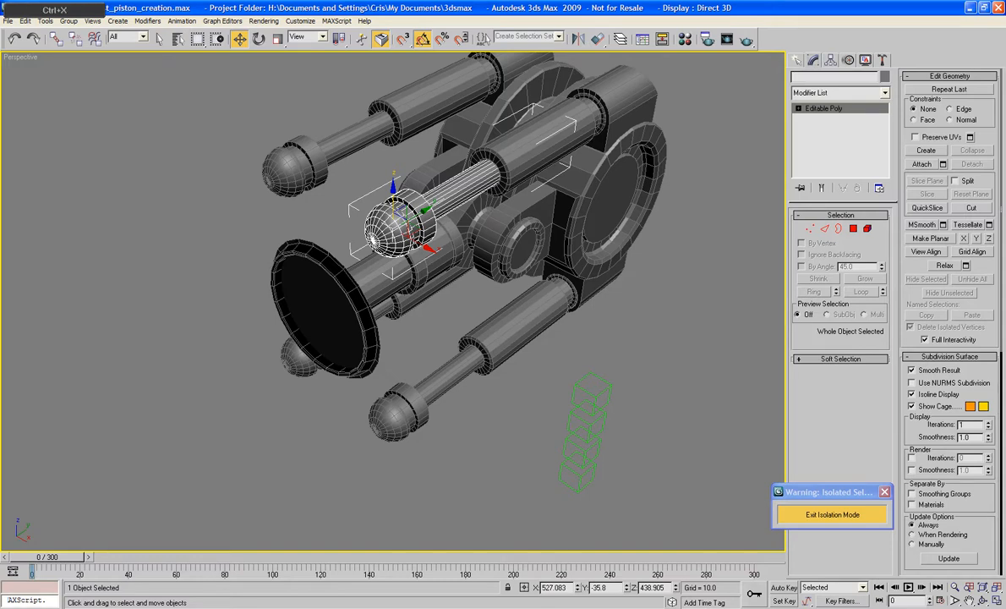
key(ctrl+v)
key(Return)
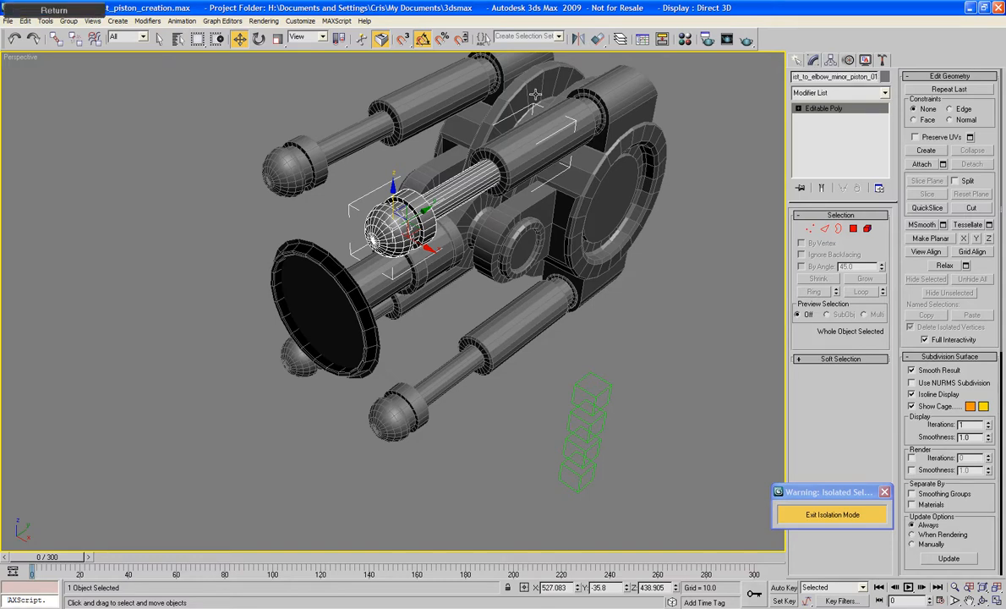
- Rename the far upper piston rod as PF_fist_to_elbow_minor_piston_02 and the far lower rod as PF_fist_to_elbow_minor_piston_03
click(292, 157)
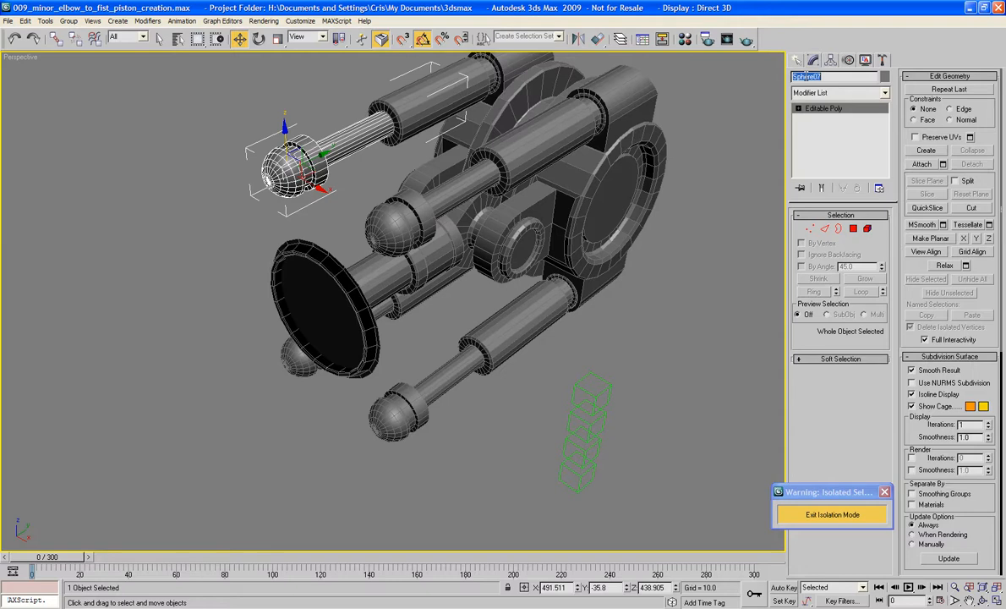
key(ctrl+v)
key(Return)
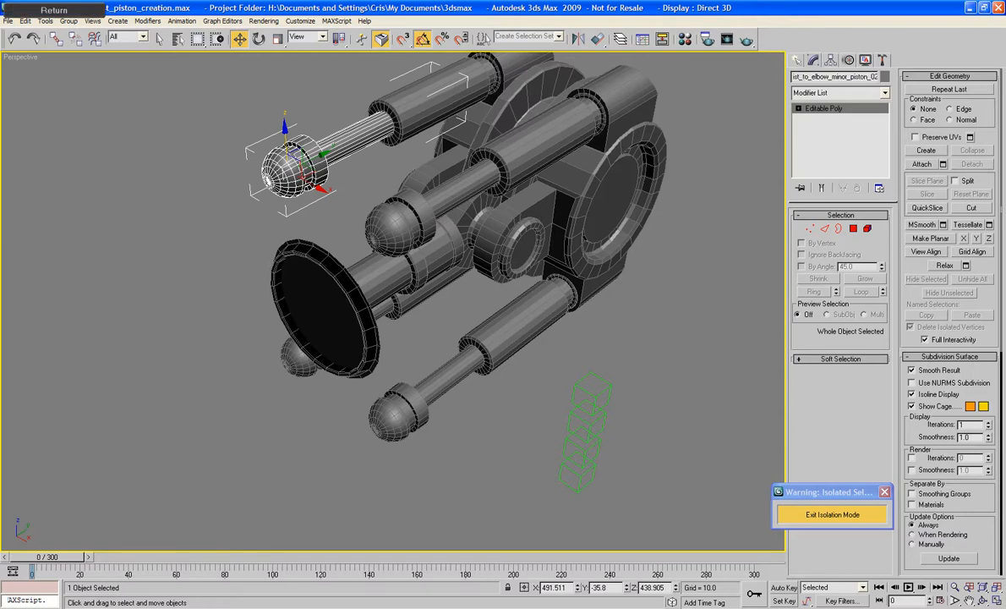
click(294, 358)
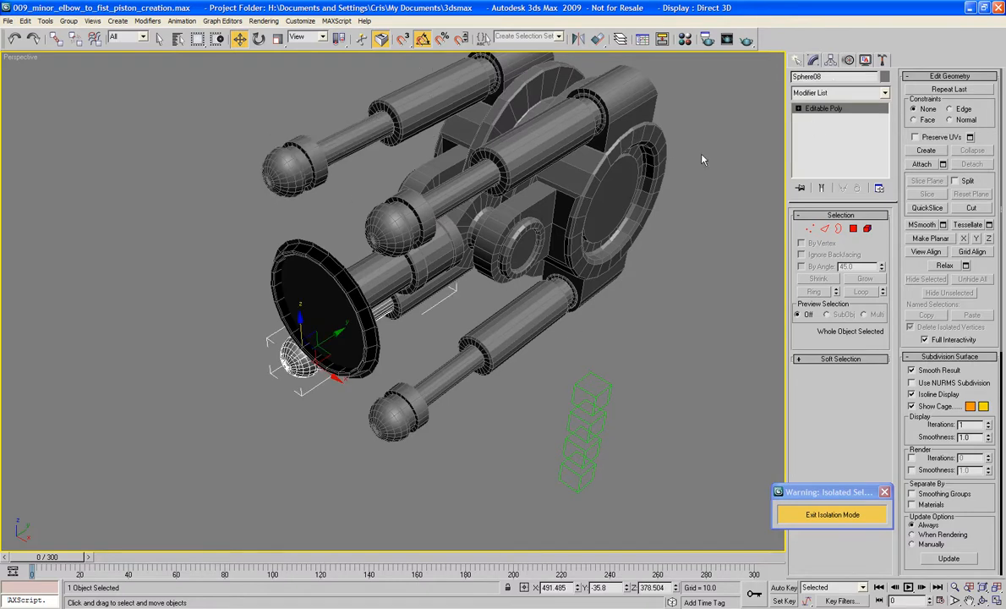
double_click(841, 76)
key(ctrl+v)
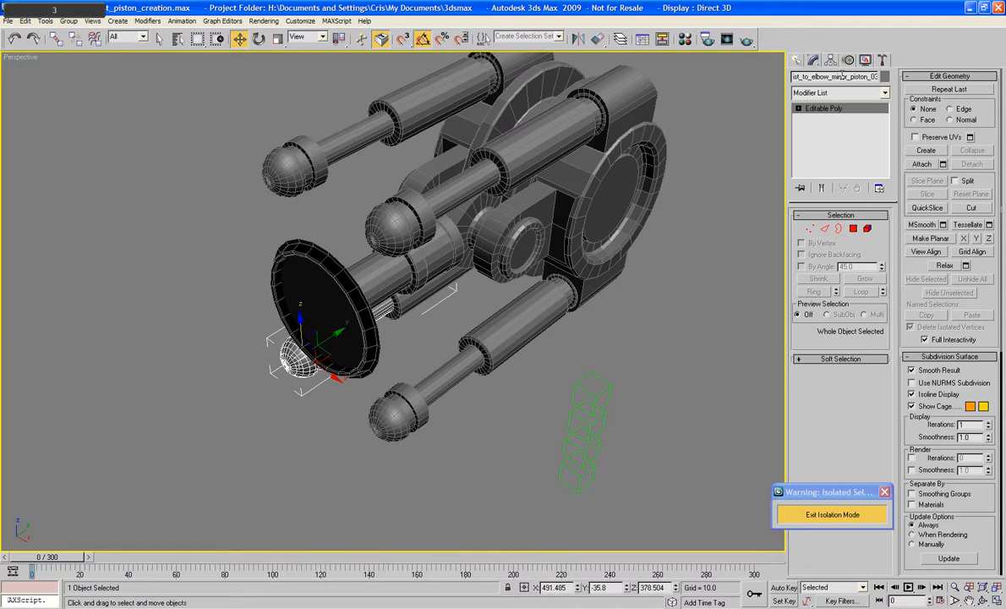
- Rename the near lower piston rod as PF_fist_to_elbow_minor_piston_04
click(385, 406)
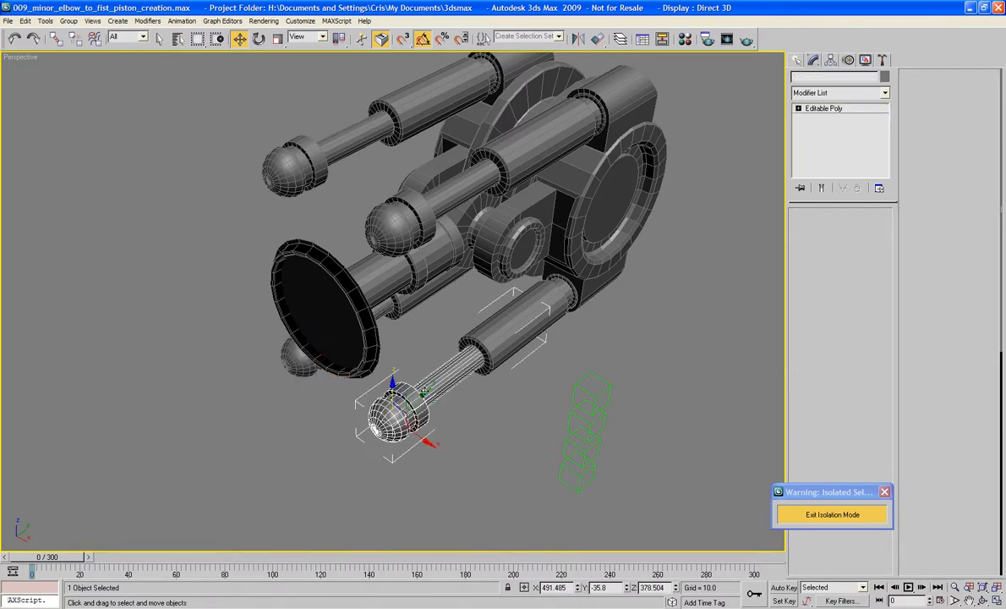
double_click(836, 77)
key(ctrl+v)
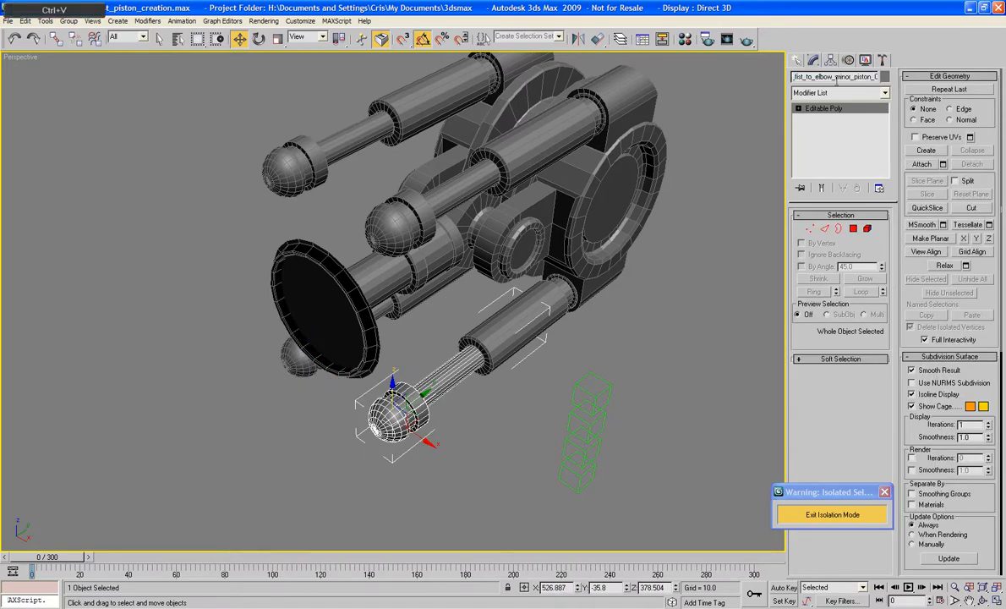
text(3)
key(Return)
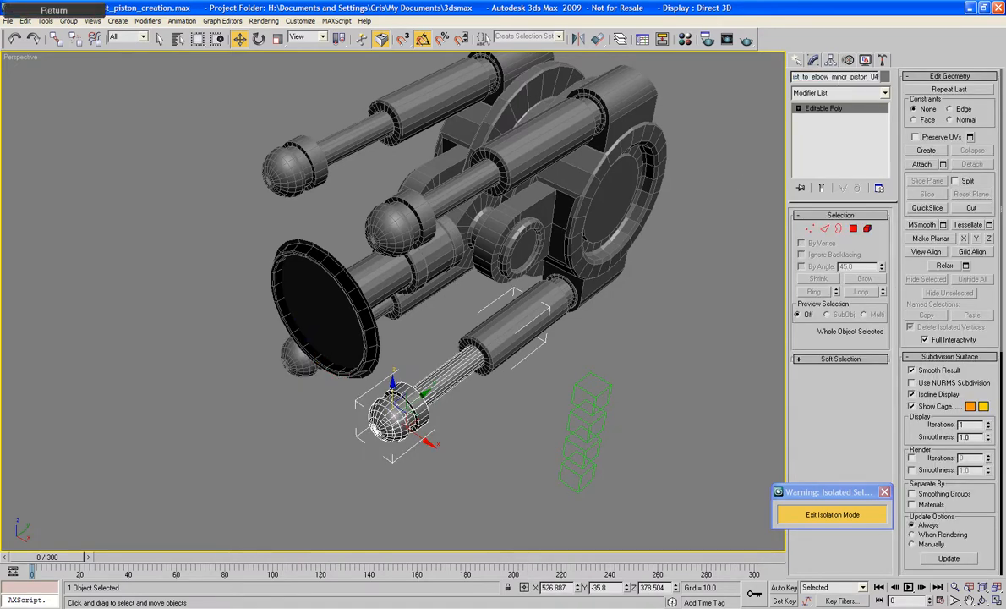
- Align the topmost dummy in the stack to the near upper piston cylinder, pivot point to pivot point in X, Y and Z
click(636, 374)
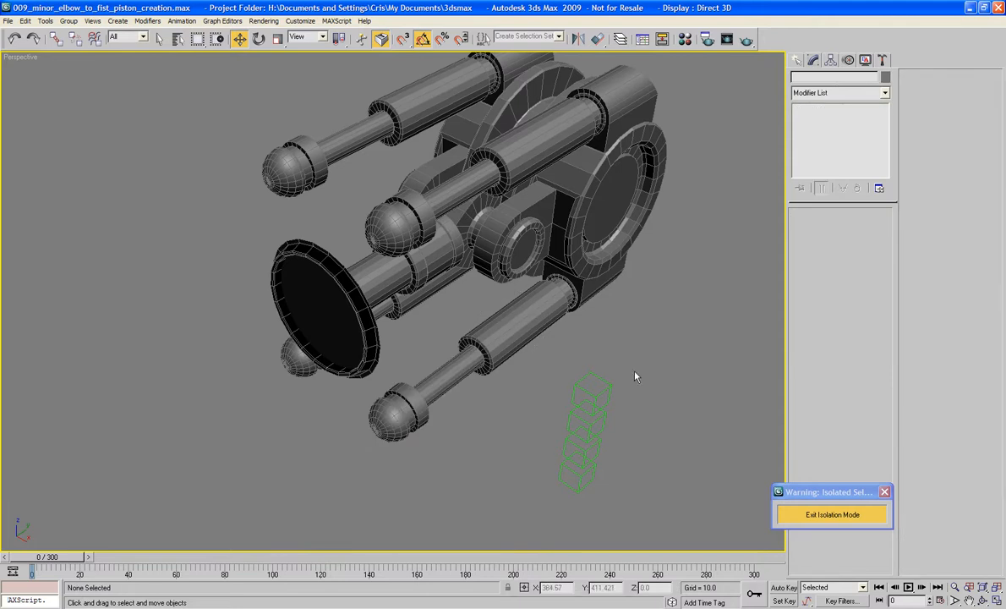
click(589, 376)
alt+middle_drag(589, 377, 644, 356)
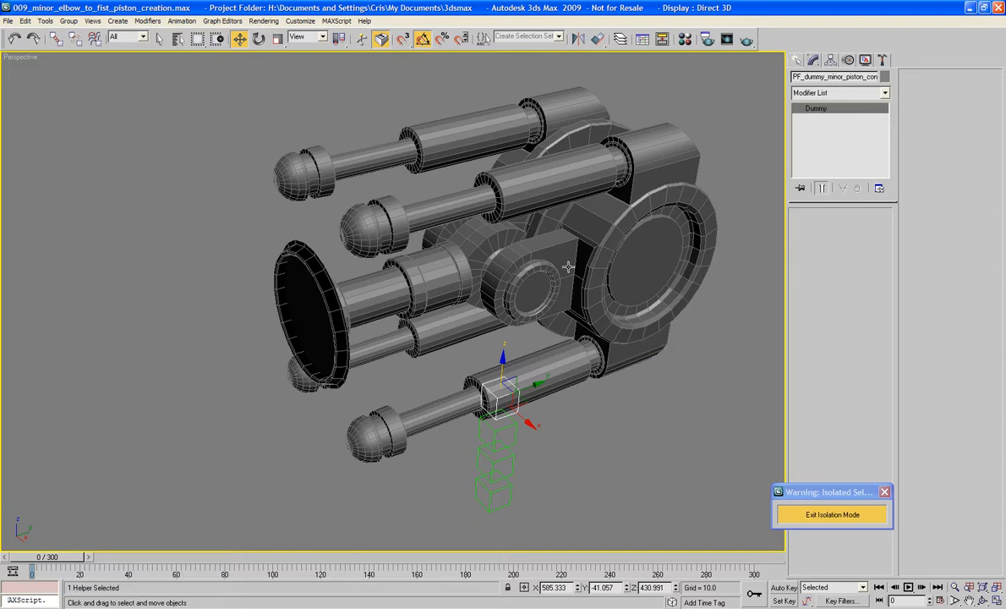
alt+middle_drag(610, 254, 579, 249)
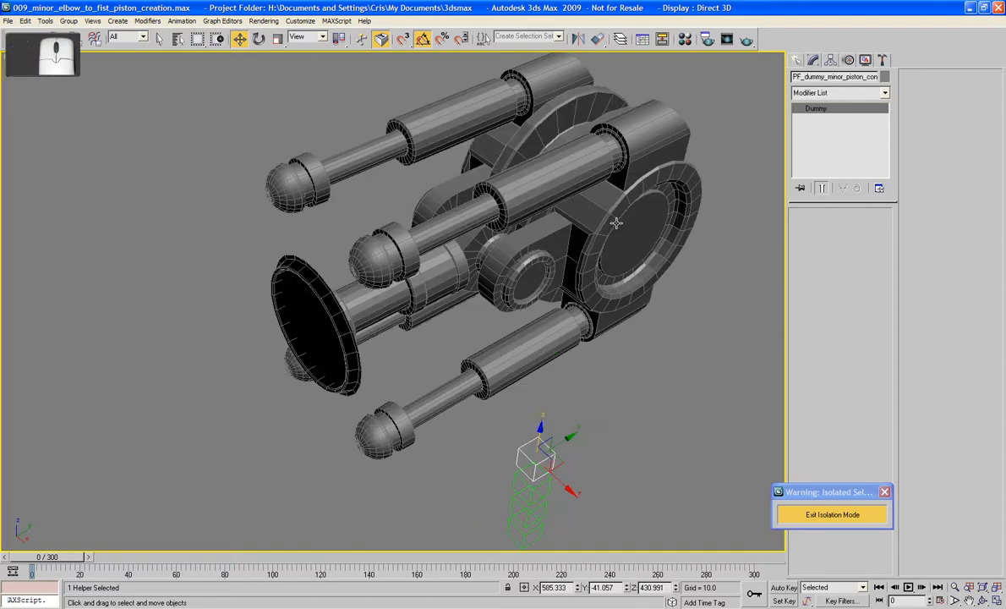
click(597, 39)
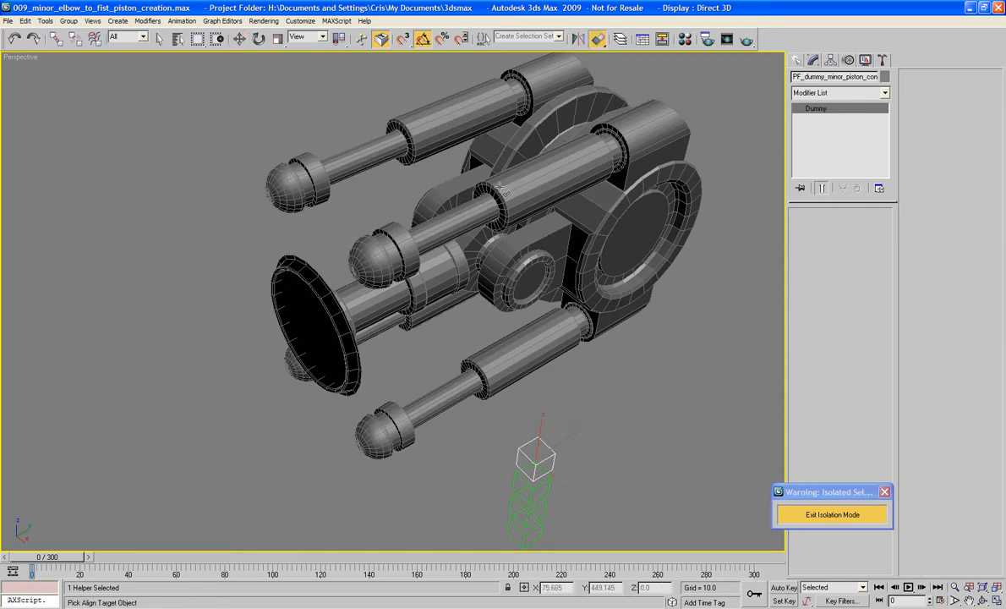
click(500, 188)
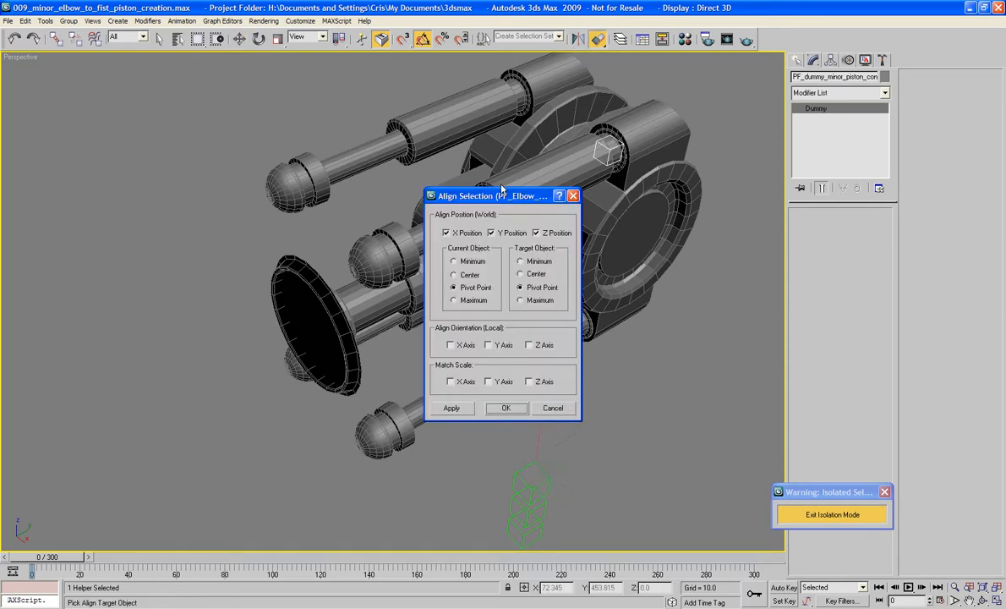
click(506, 408)
- Align the highest remaining dummy in the stack to the far upper piston cylinder
click(518, 470)
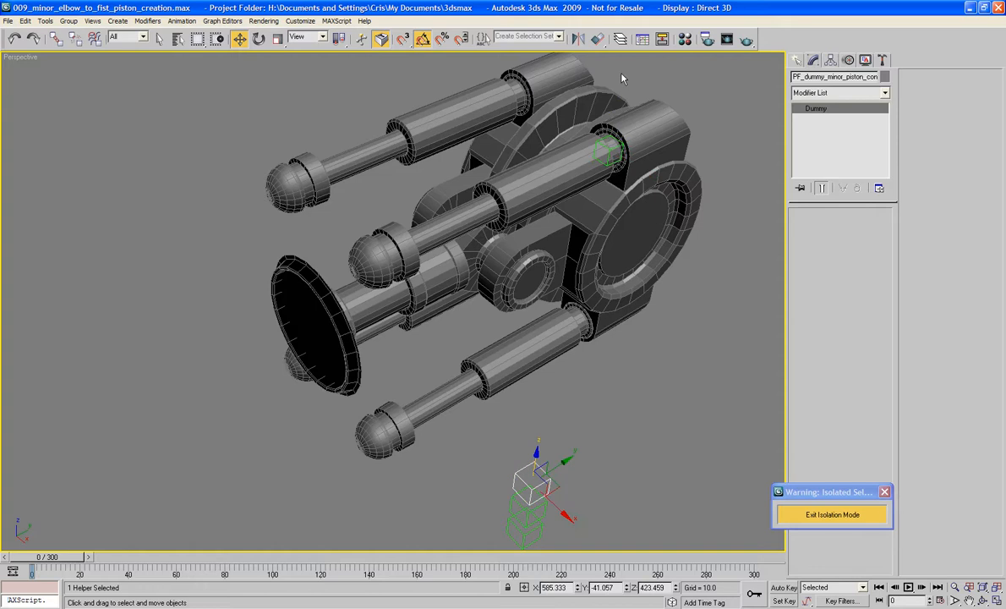
click(598, 39)
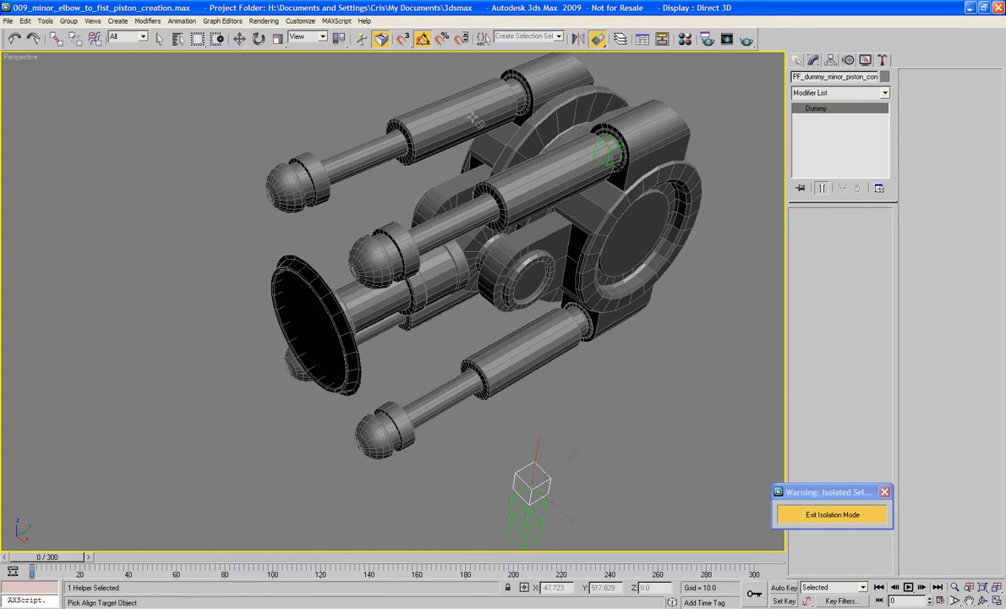
click(482, 127)
click(505, 407)
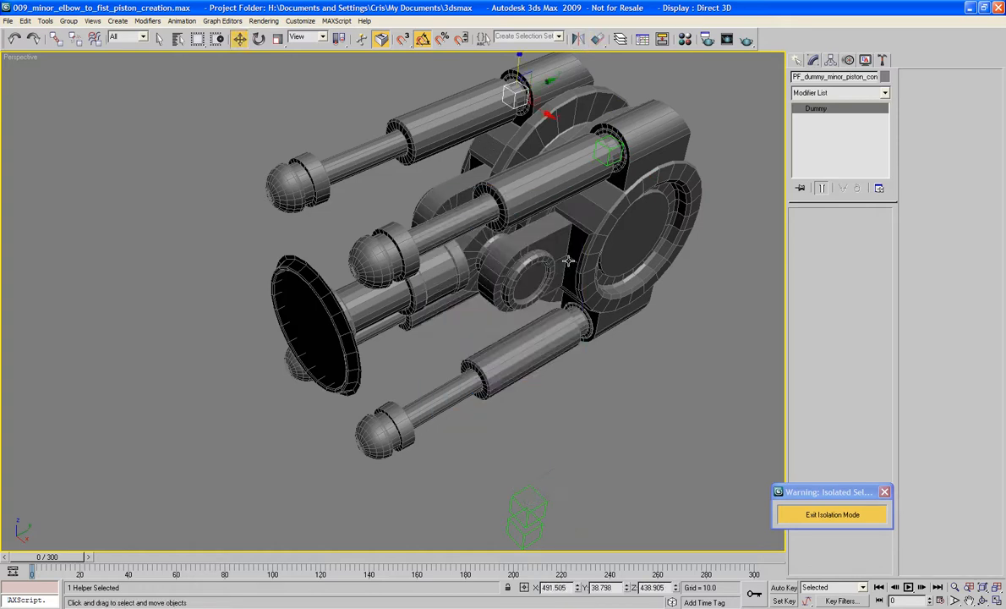
- Align the highest remaining dummy in the stack to the near lower piston cylinder
click(526, 485)
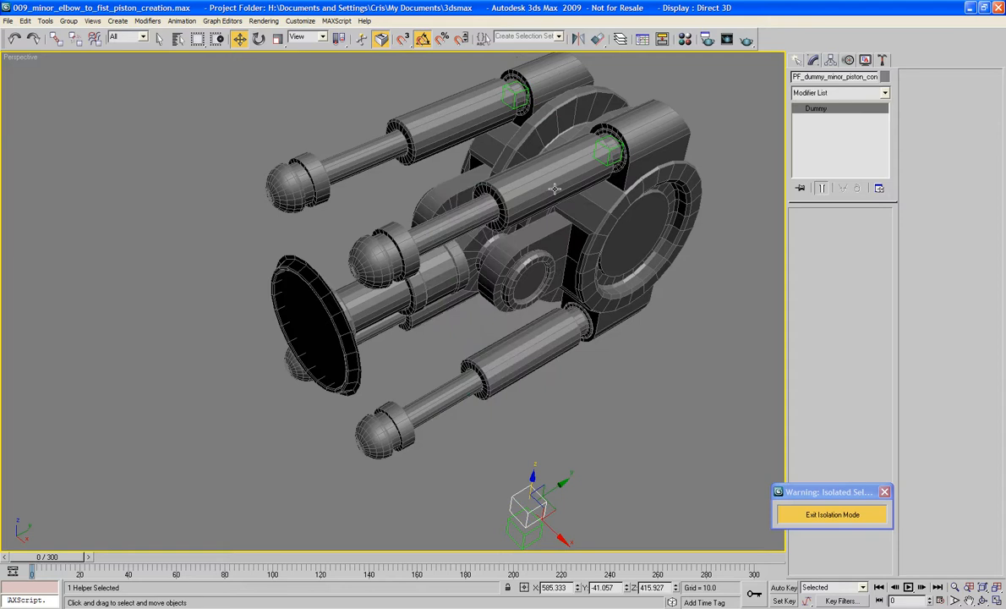
click(597, 39)
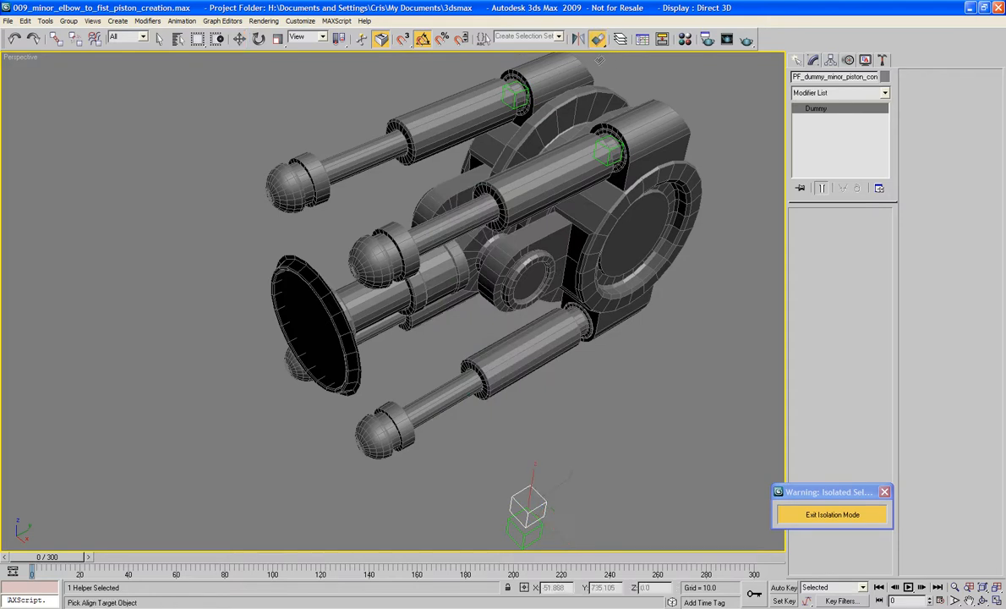
click(500, 365)
click(504, 407)
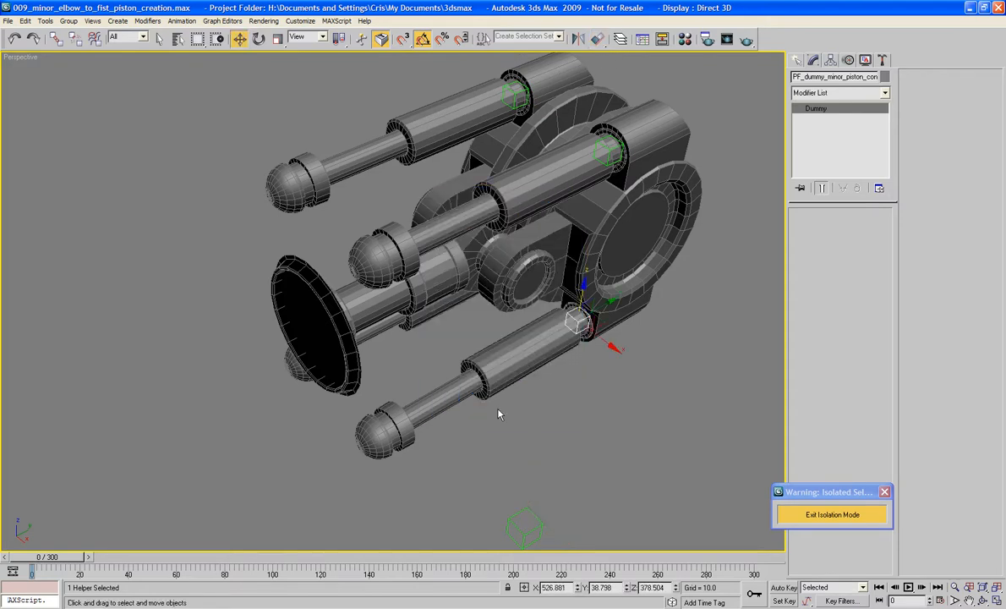
- Align the last dummy in the stack to the far lower piston cylinder
click(530, 530)
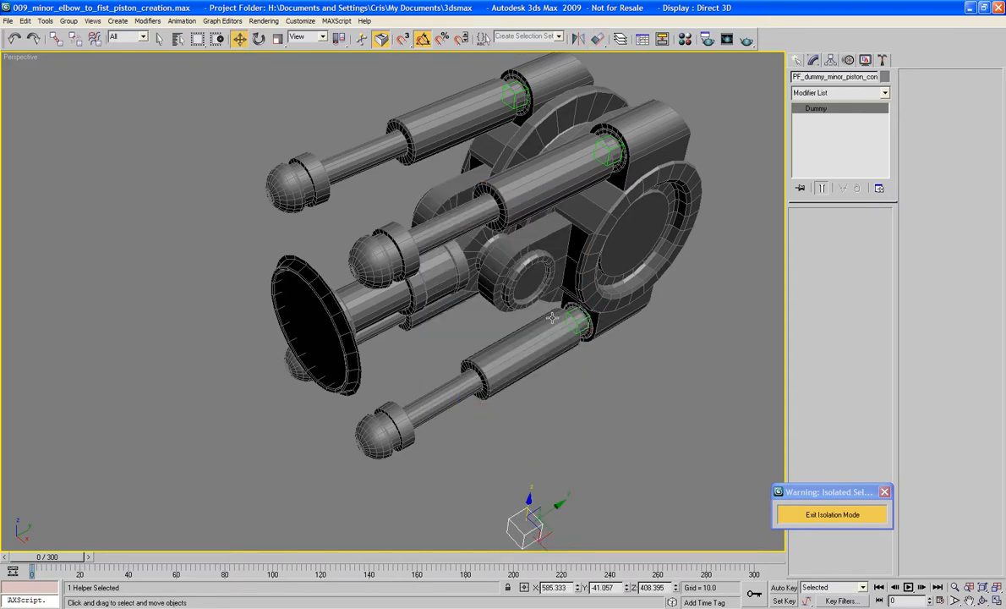
click(597, 40)
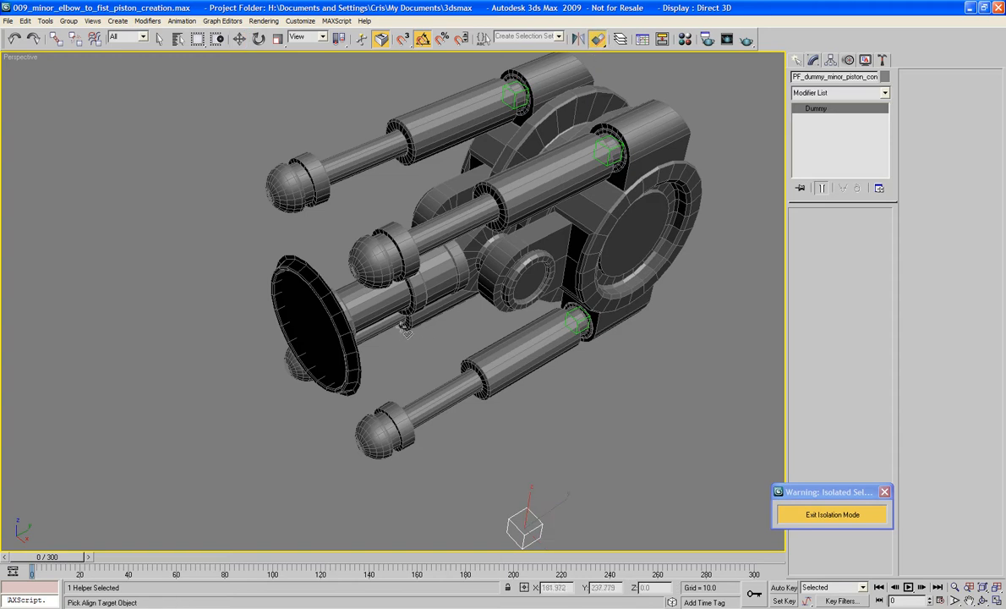
click(385, 302)
click(506, 410)
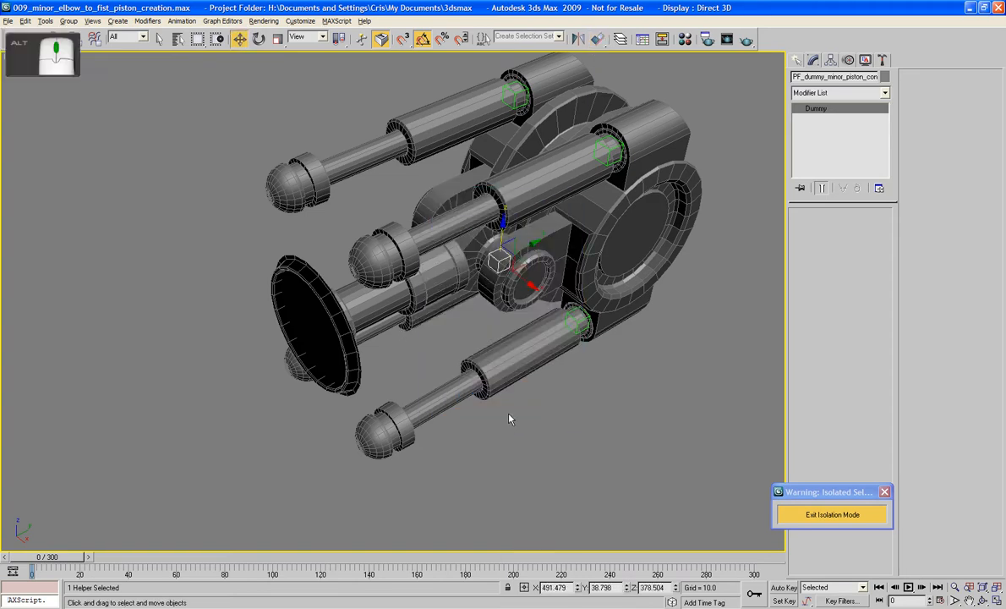
- Exit isolation mode to bring back the remaining arm parts
alt+middle_drag(507, 417, 497, 397)
alt+middle_drag(645, 302, 367, 203)
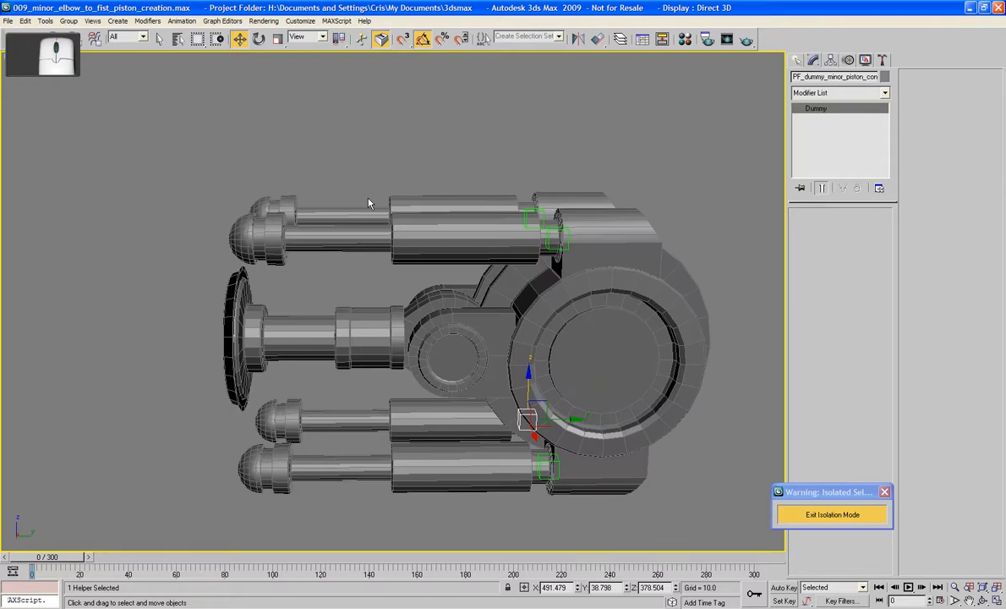
click(833, 515)
middle_drag(719, 442, 626, 431)
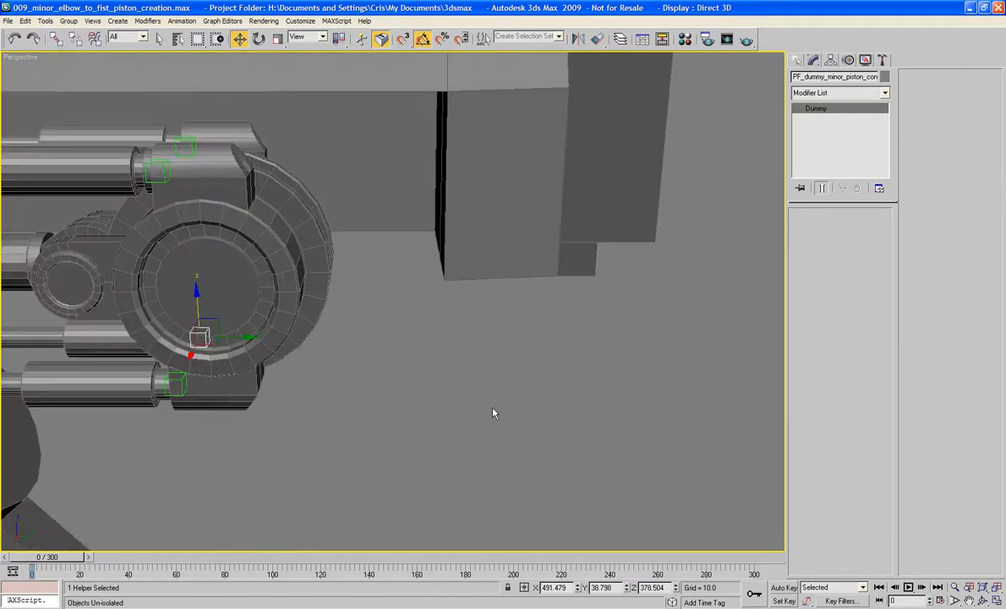
- Select the five casing parts together: the large arm housing, its rear block, and the fist cone with its attached pieces
scroll(495, 413, down, 6)
click(391, 226)
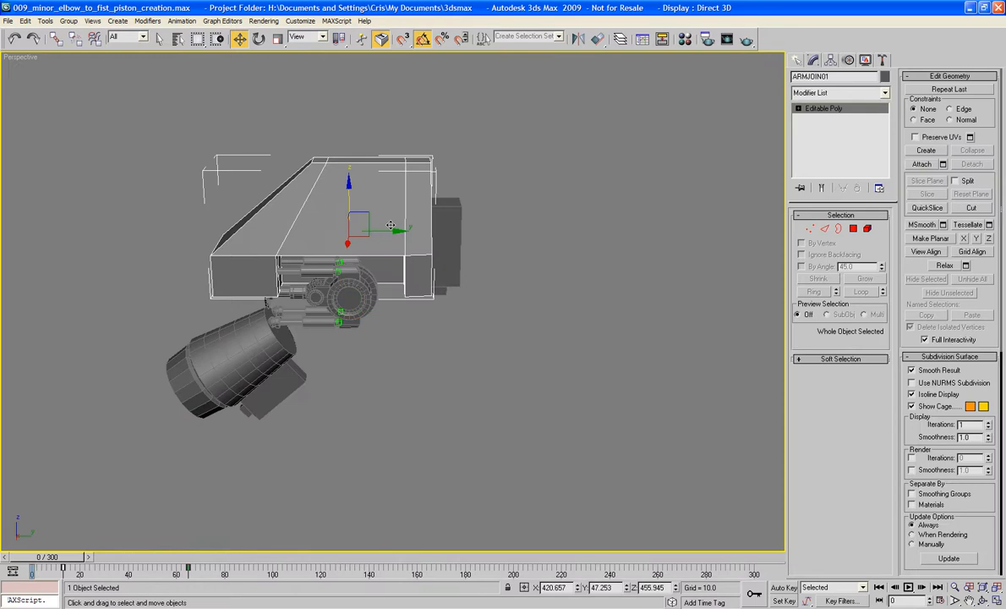
click(260, 370)
alt+middle_drag(260, 369, 318, 380)
middle_drag(487, 371, 289, 382)
scroll(388, 369, up, 5)
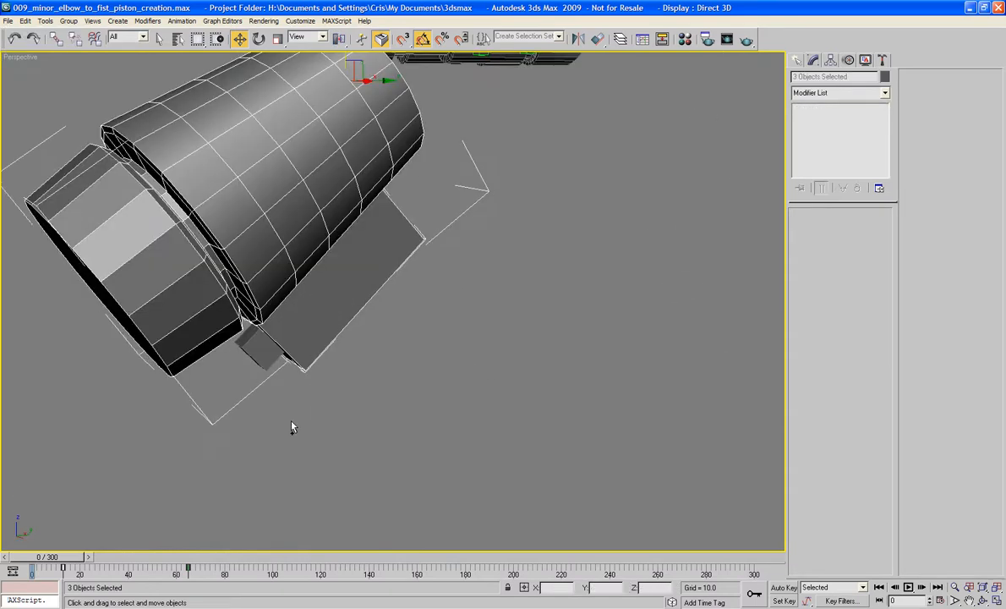
ctrl+click(260, 347)
middle_drag(440, 143, 387, 418)
scroll(461, 385, down, 8)
alt+middle_drag(460, 386, 284, 301)
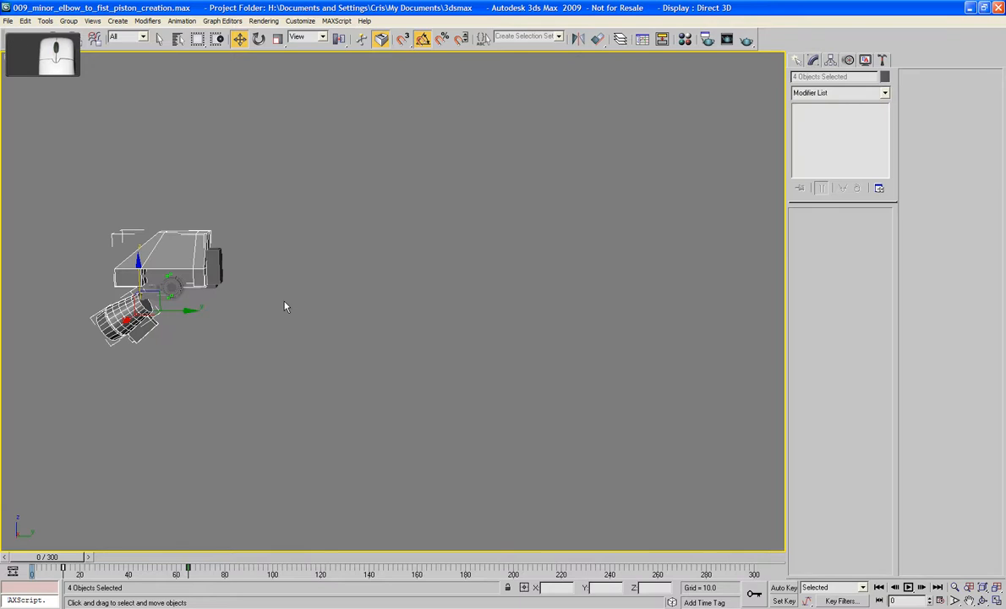
key(z)
ctrl+click(587, 248)
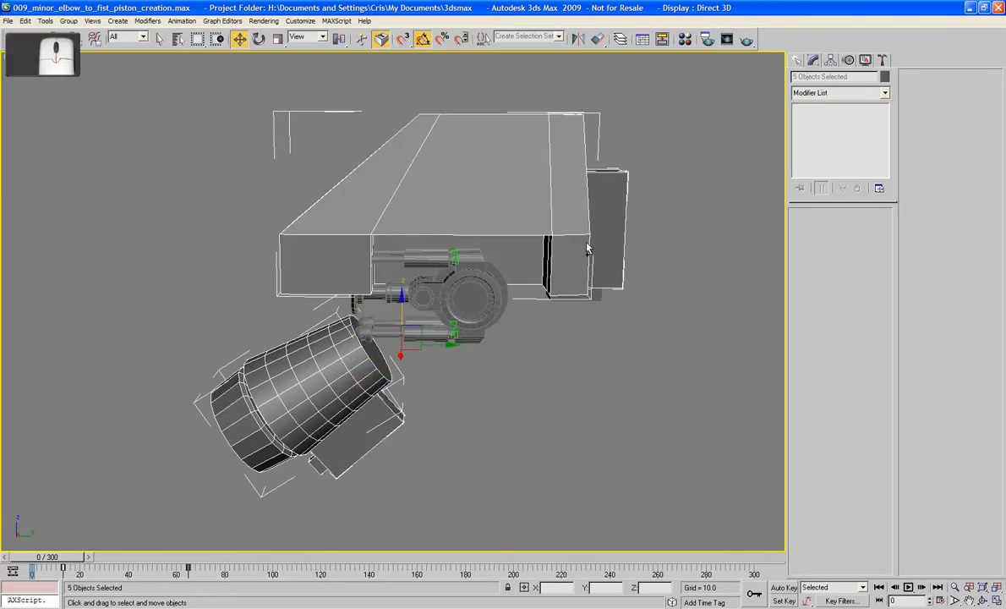
- Create a new layer containing the selected casing parts
click(620, 39)
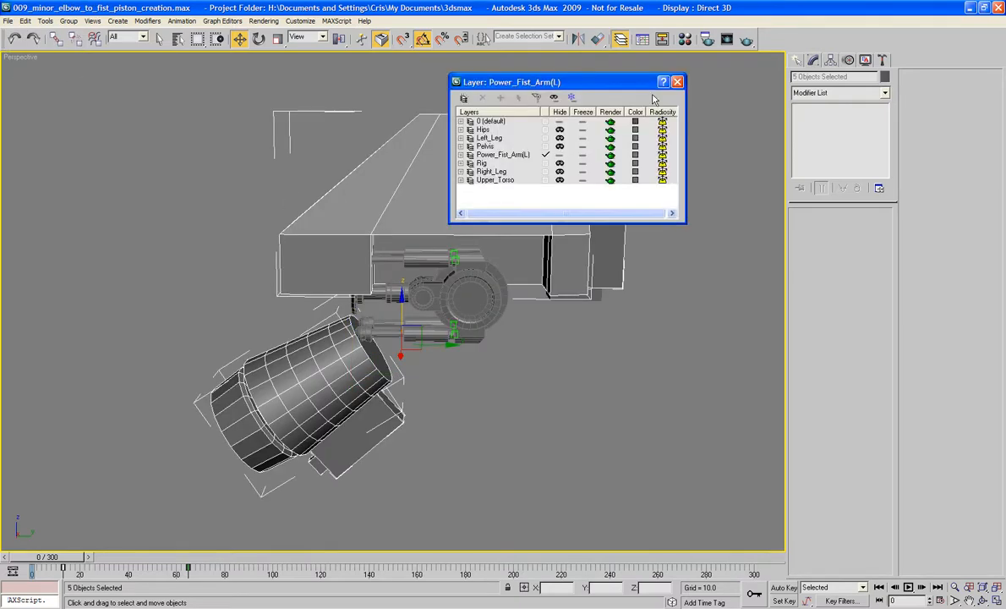
click(471, 155)
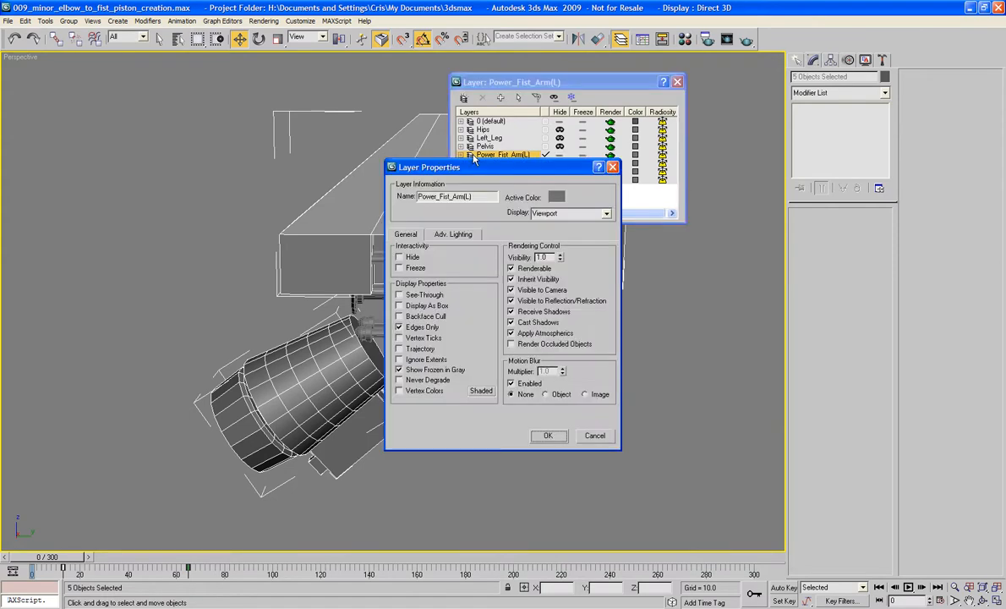
click(613, 168)
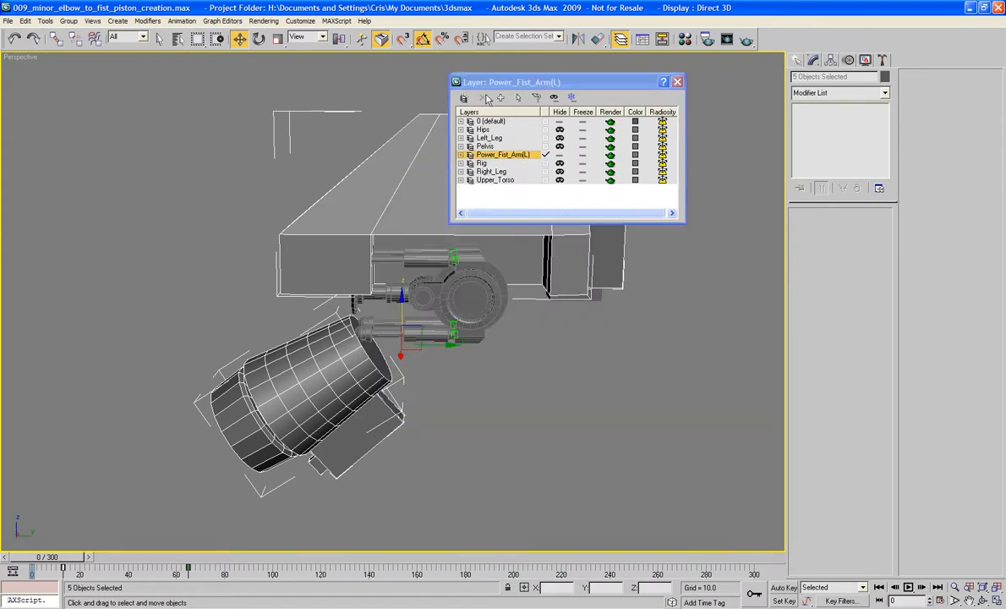
click(463, 98)
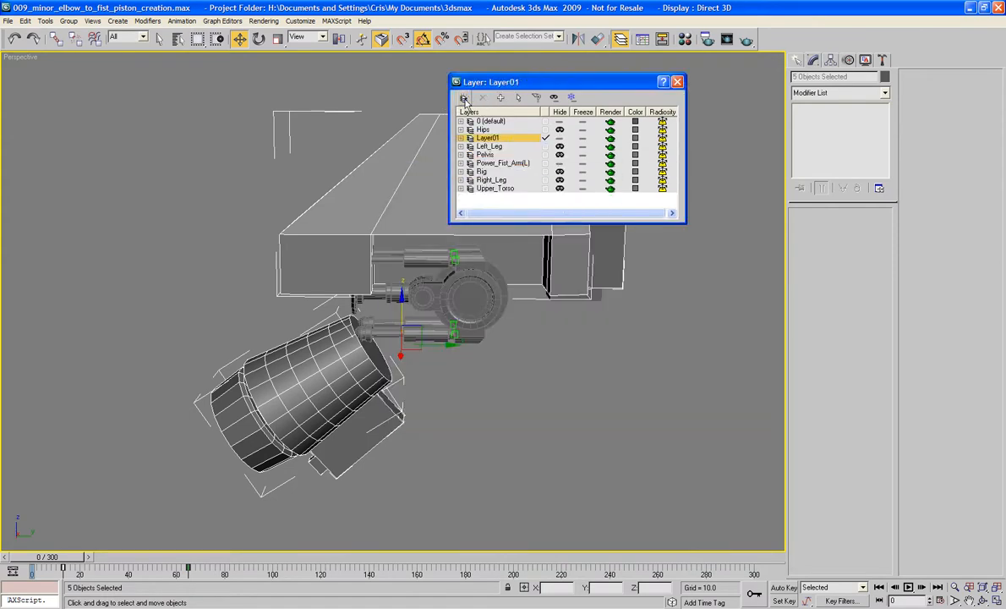
- Rename the new layer as Scaffold_Power_Fist_Arm
right_click(507, 132)
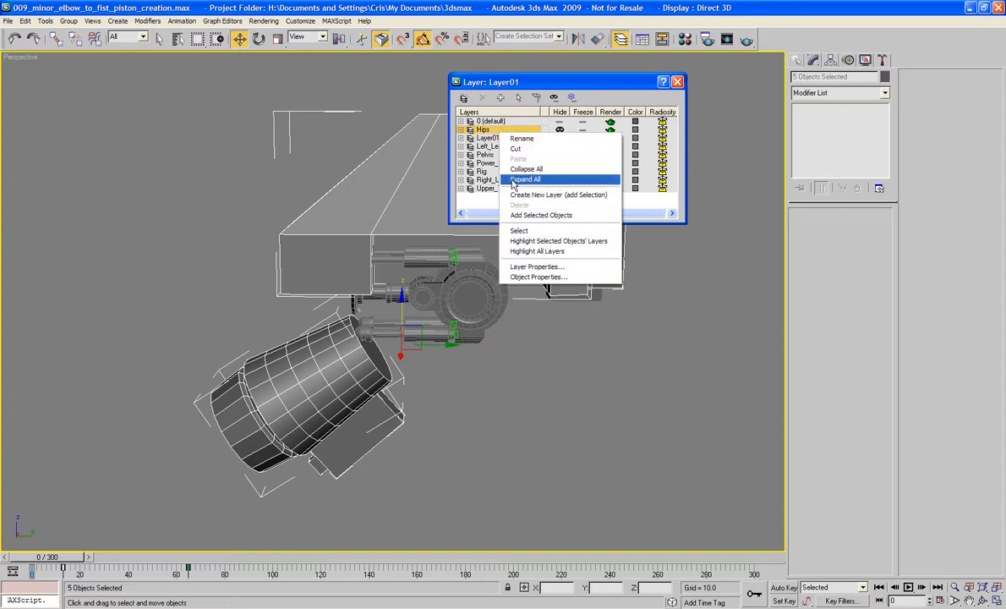
right_click(489, 140)
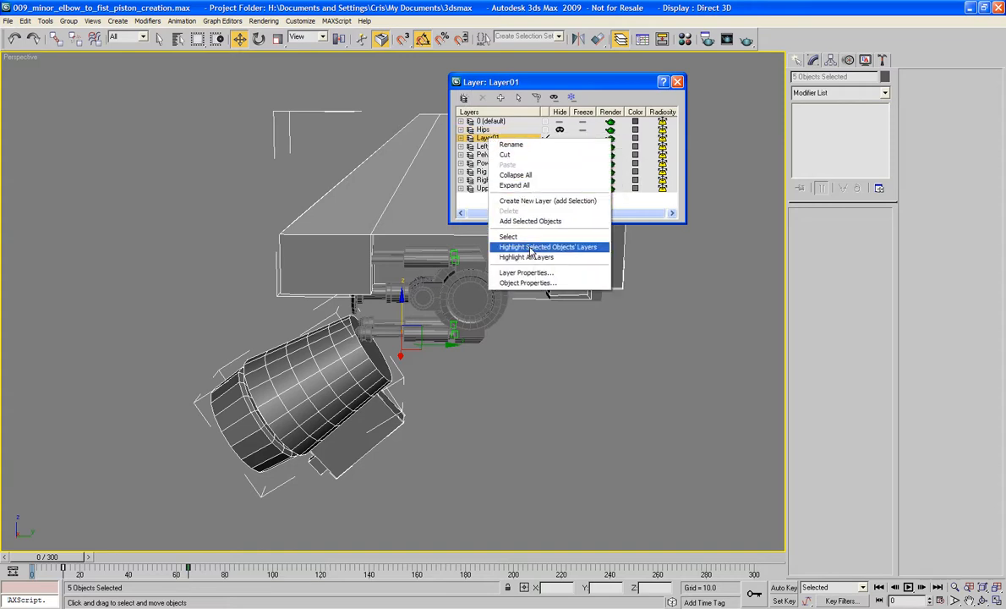
click(511, 145)
text(Sc)
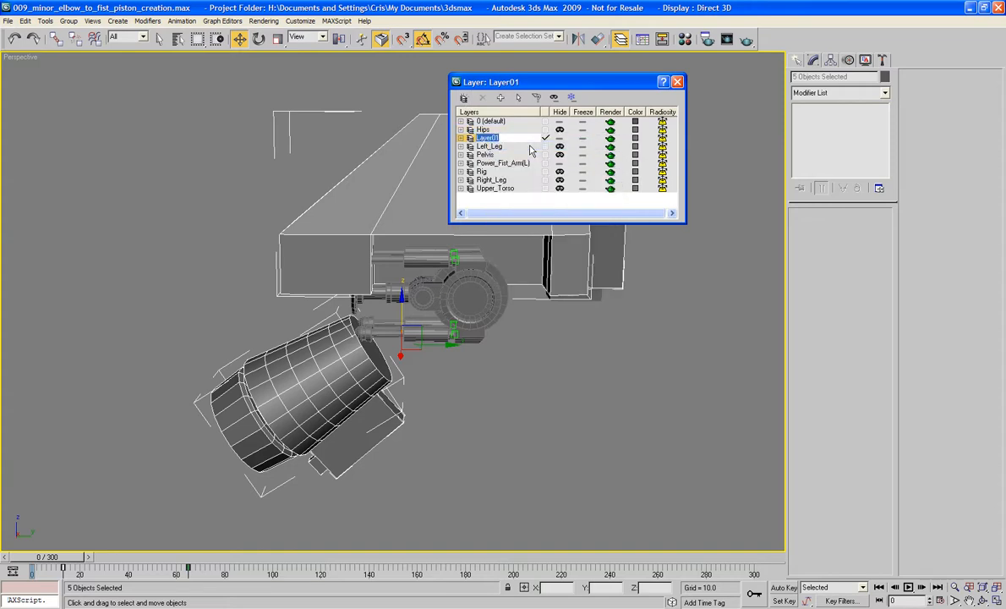
text(affold_)
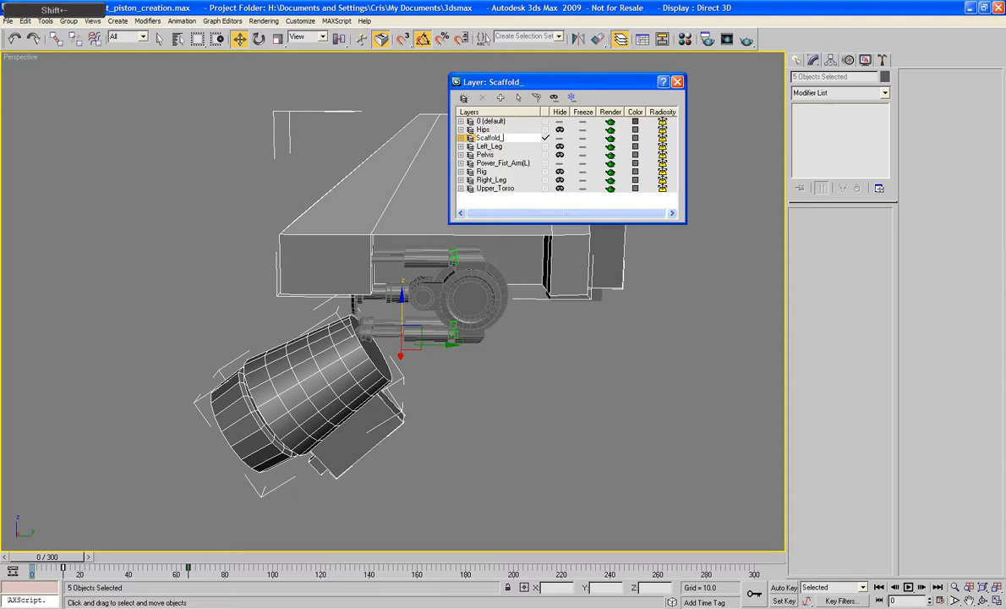
text(Power_Fist_arm)
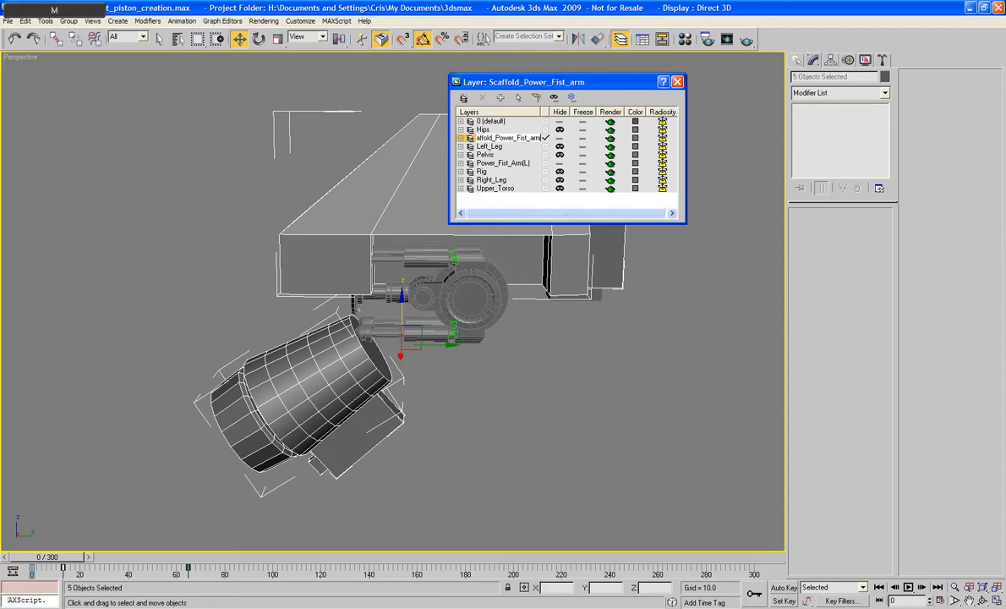
key(BackSpace)
key(BackSpace)
key(BackSpace)
text(Arm)
- Make Power_Fist_Arm(L) the current layer and hide the Scaffold_Power_Fist_Arm layer
click(546, 163)
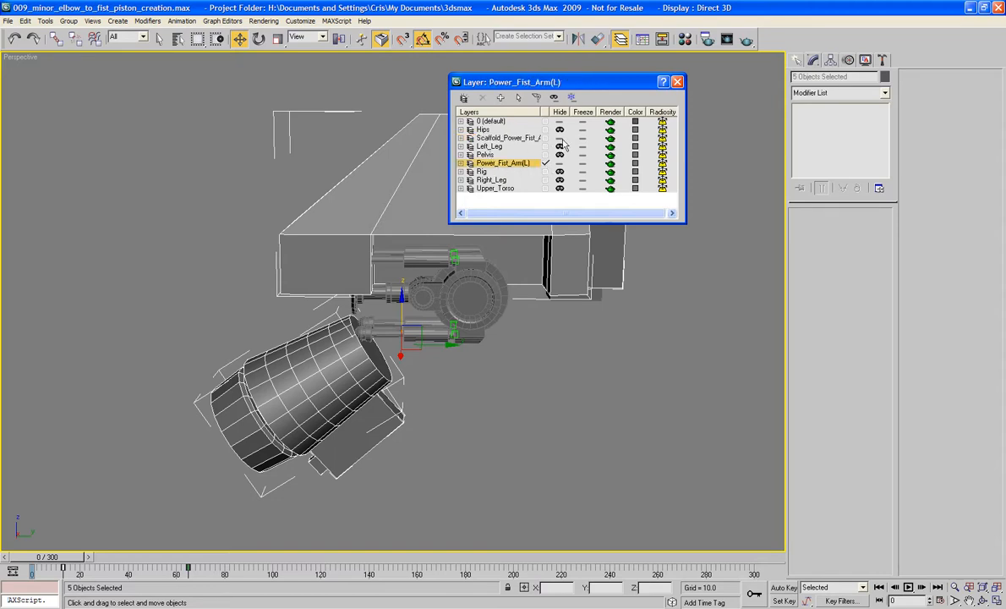
click(559, 138)
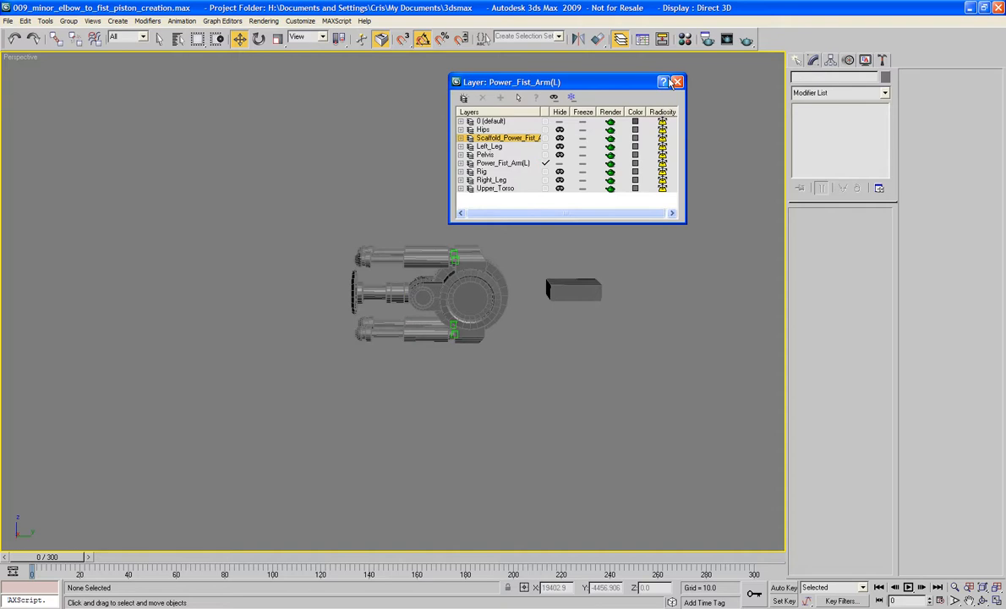
- Add the leftover box behind the elbow to the hidden scaffold layer and close the layer manager
click(580, 294)
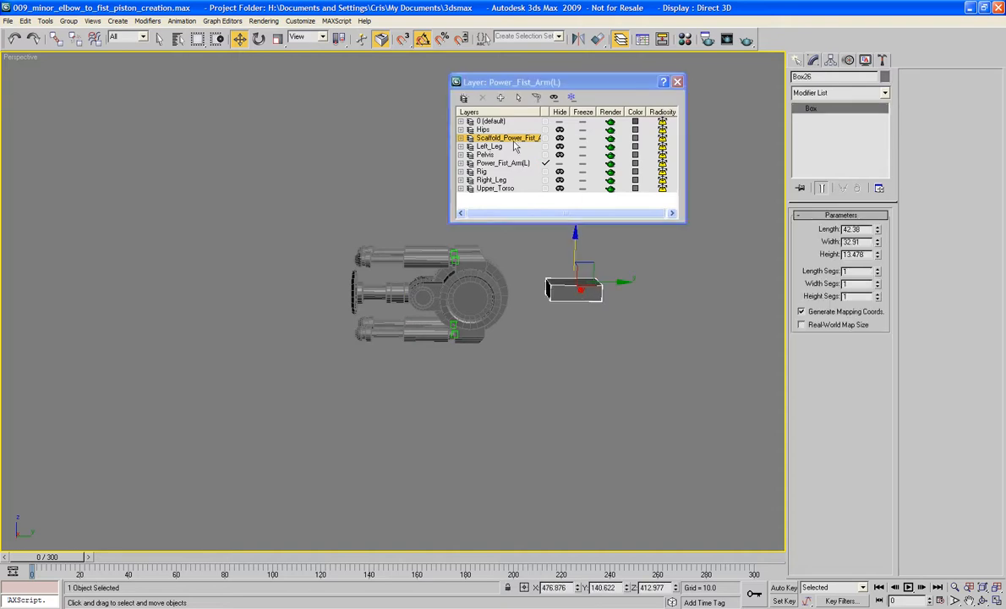
click(501, 99)
click(677, 82)
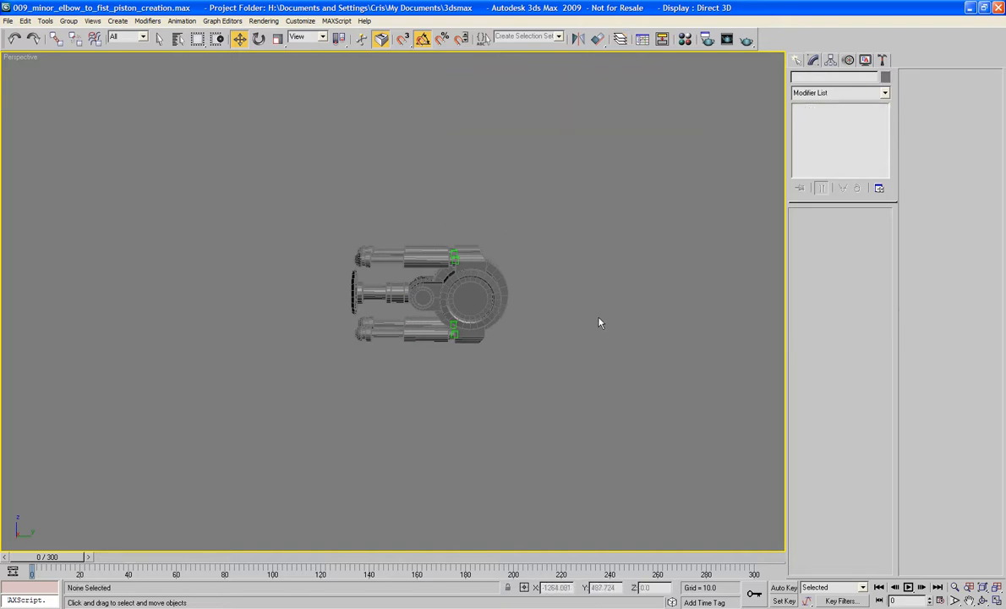
- Select all four minor pistons with their rods and hide them, leaving the dummies in the elbow sockets
scroll(551, 317, up, 3)
alt+middle_drag(551, 317, 542, 293)
scroll(555, 317, up, 3)
drag(273, 154, 454, 211)
ctrl+drag(288, 349, 427, 418)
alt+middle_drag(427, 418, 476, 372)
right_click(476, 353)
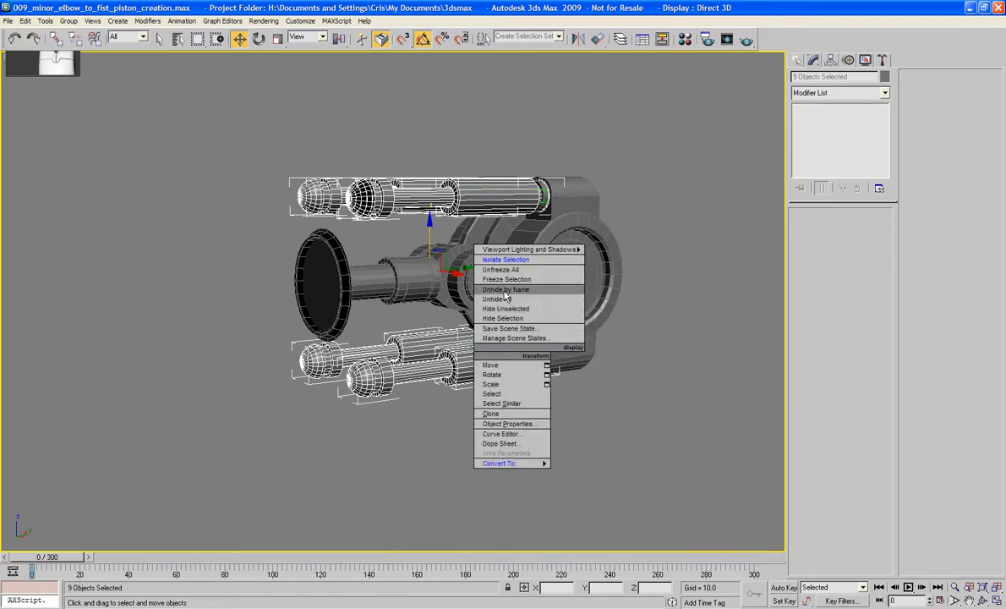
click(511, 318)
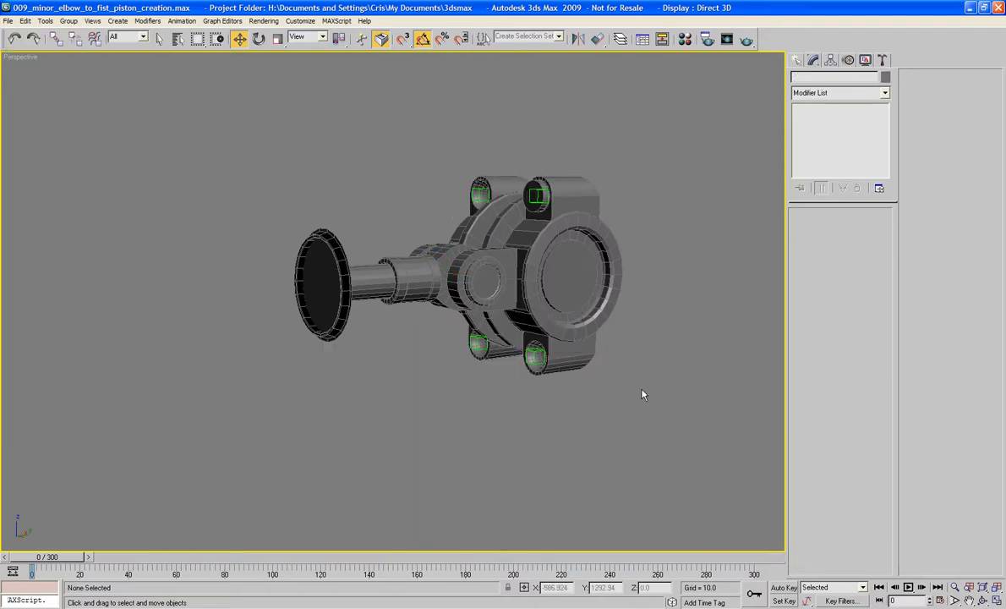
alt+middle_drag(596, 361, 610, 379)
click(531, 189)
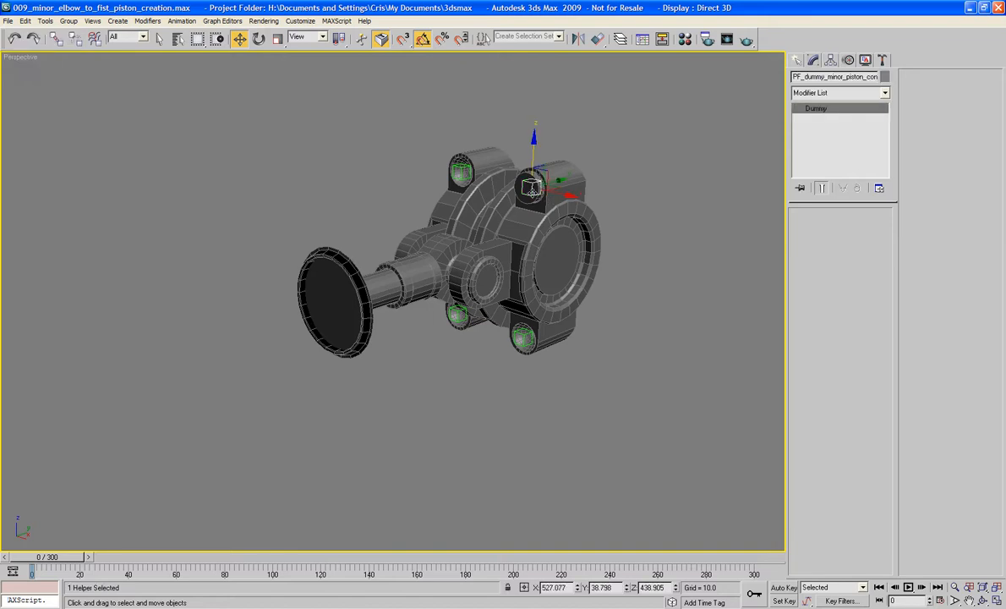
ctrl+click(461, 173)
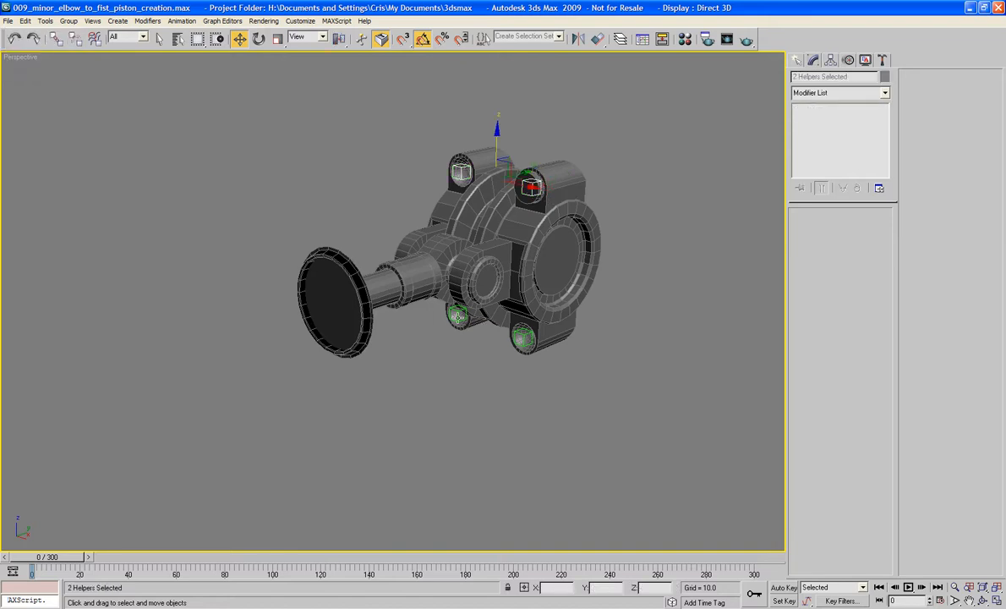
ctrl+click(489, 334)
drag(611, 470, 458, 136)
ctrl+click(413, 272)
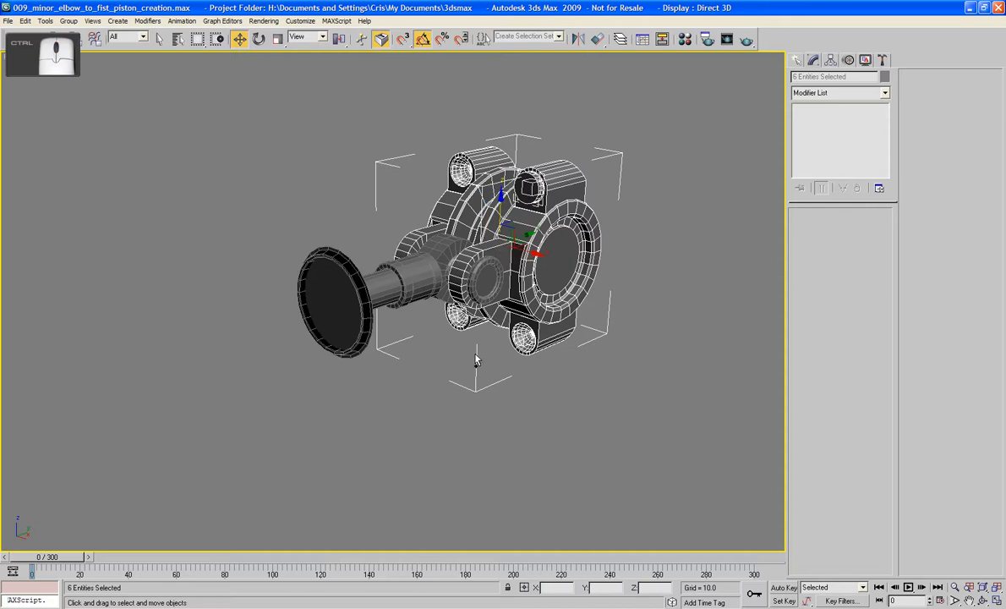
ctrl+click(495, 287)
- Clear the dummy selection and delete the stray disc covering the near upper piston socket
middle_drag(533, 297, 545, 342)
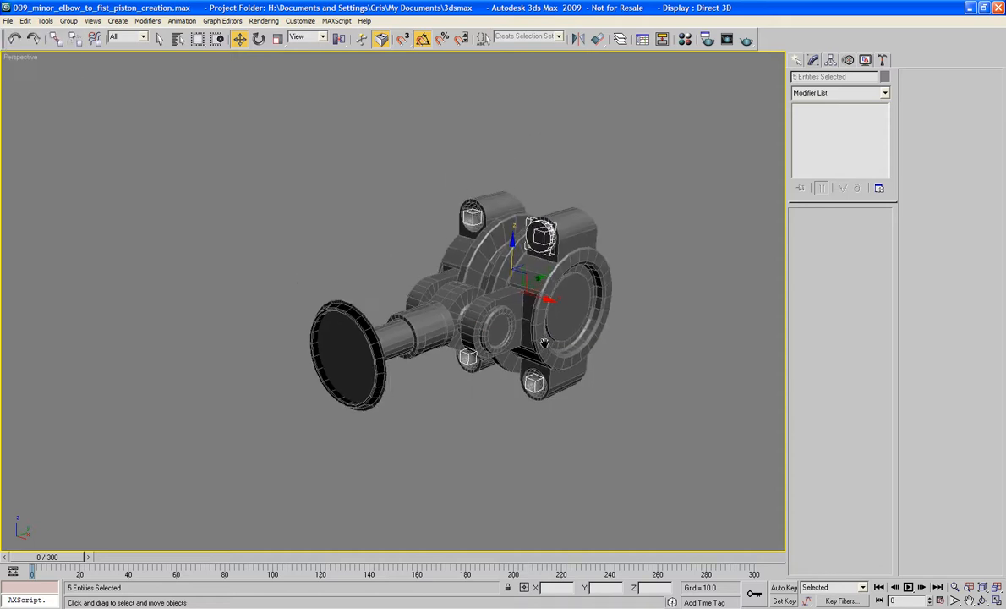
scroll(591, 306, up, 3)
middle_drag(595, 300, 555, 353)
scroll(623, 311, up, 3)
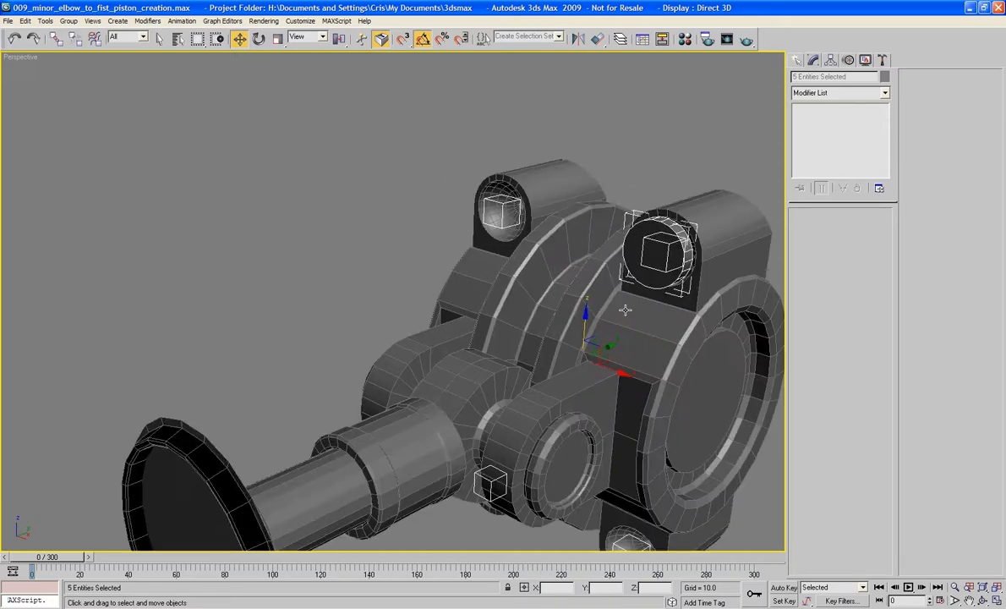
middle_drag(608, 330, 476, 336)
click(500, 284)
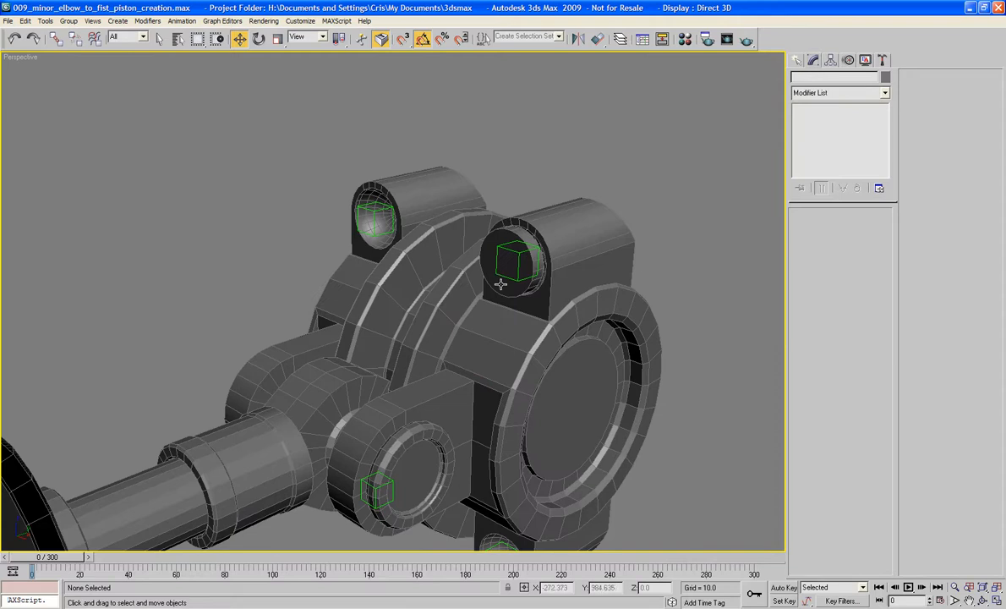
key(Delete)
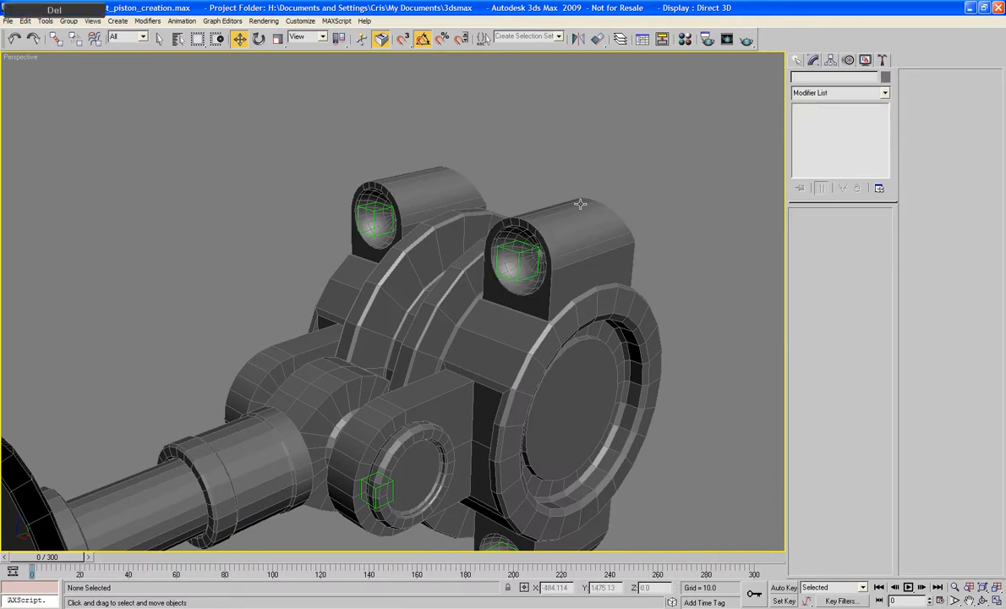
- Select the four control dummies in the elbow sockets and link them to PF_Elbow_Bracket as their parent
middle_drag(646, 166, 620, 97)
drag(613, 95, 305, 541)
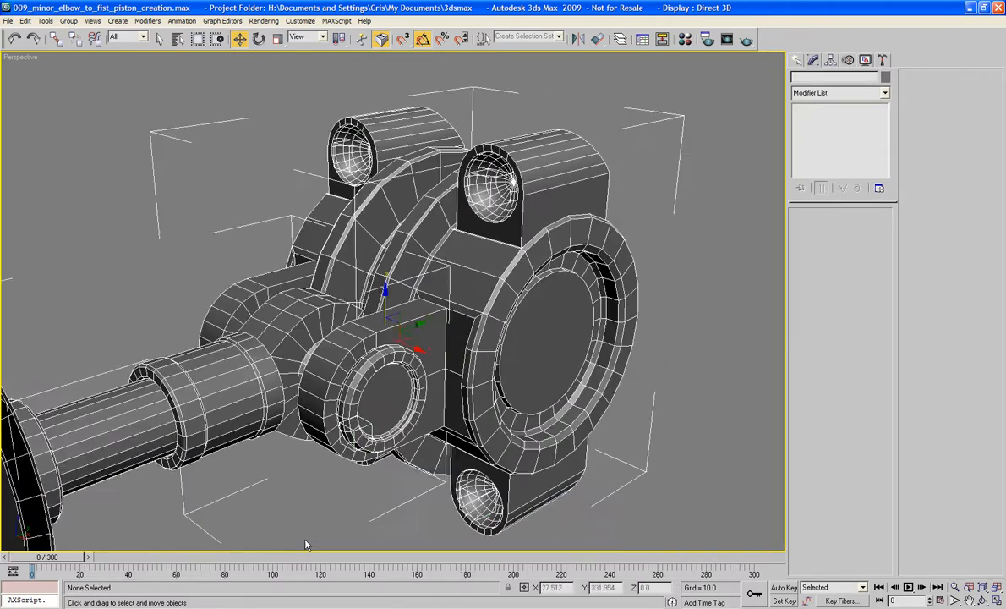
ctrl+click(275, 321)
ctrl+click(381, 283)
middle_drag(359, 260, 357, 247)
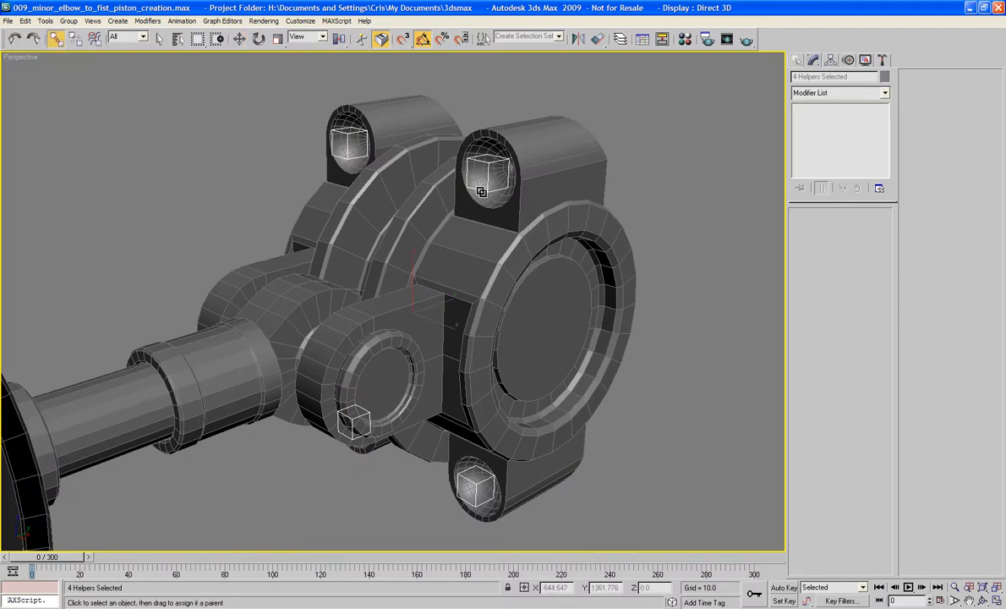
drag(481, 190, 513, 229)
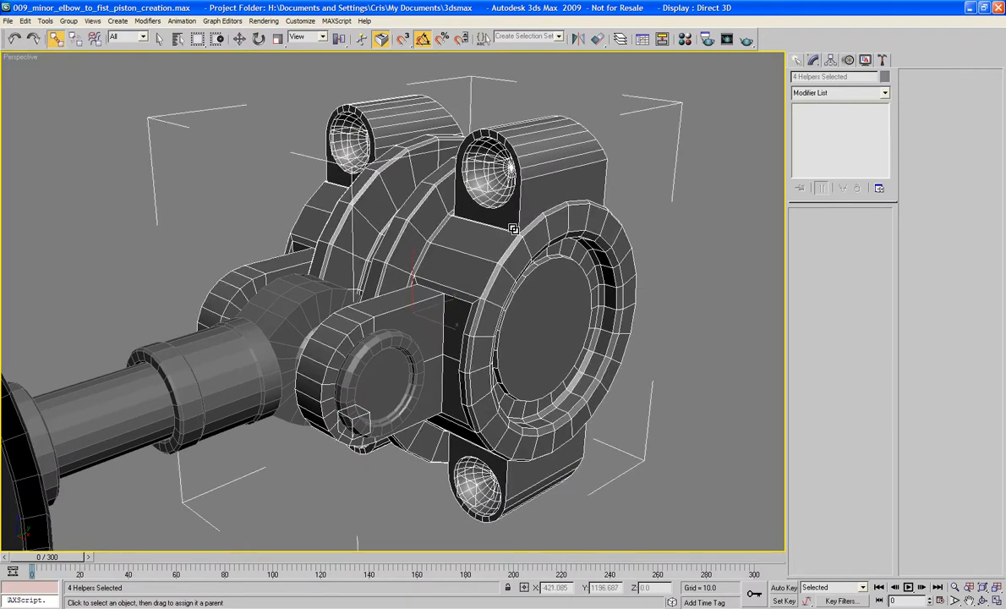
- Test the dummy links by rotating the elbow bracket -20 degrees about Z, undo the rotation and clear the selection
click(701, 180)
click(558, 254)
key(e)
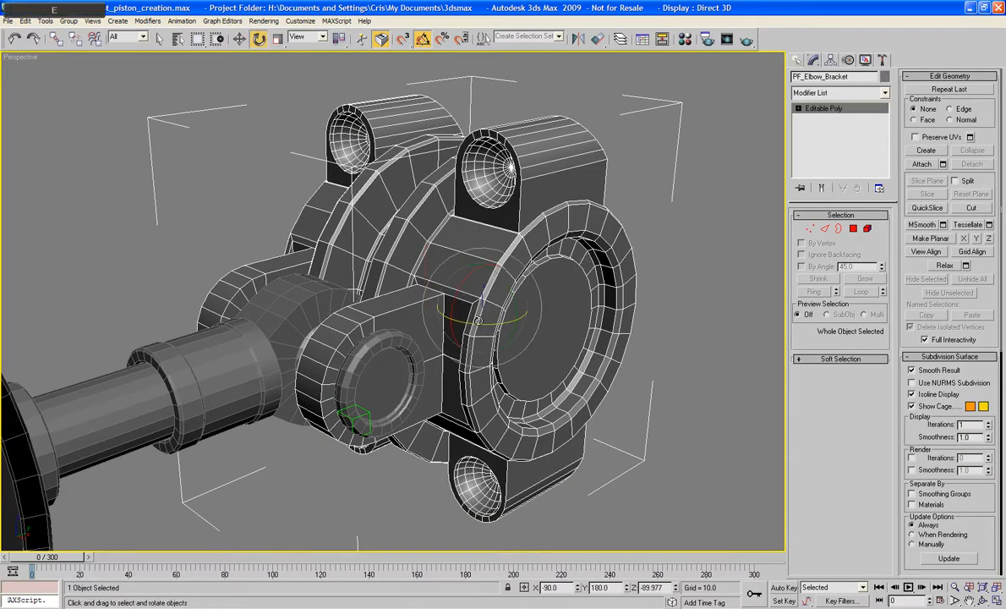
mouse_move(447, 298)
mouse_down()
mouse_move(455, 327)
mouse_move(450, 315)
mouse_up()
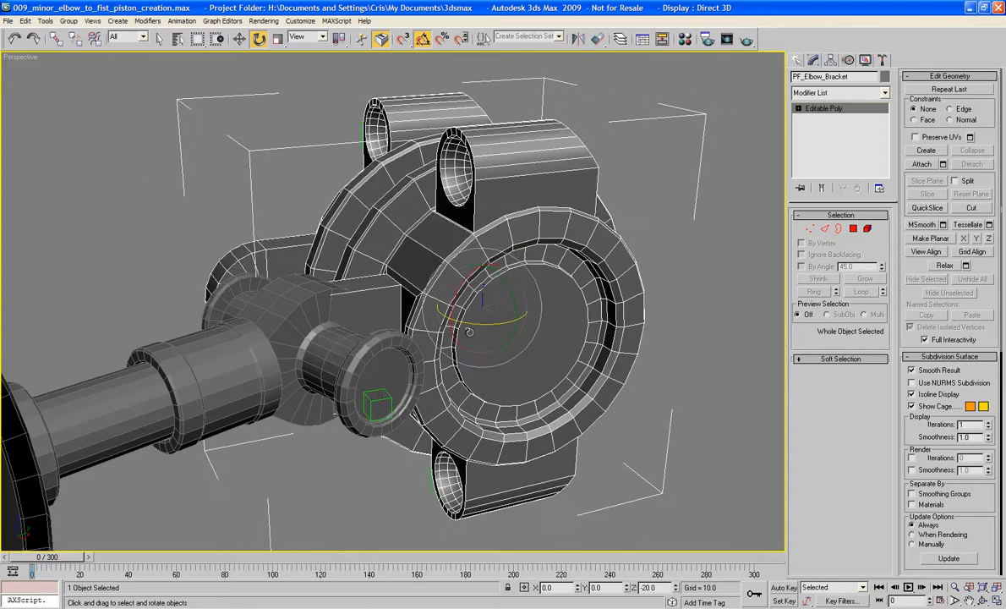
key(ctrl+z)
click(716, 335)
- Unhide all objects without unhiding the layers, and suppress the layer question for future use
scroll(626, 335, down, 5)
alt+middle_drag(626, 336, 598, 332)
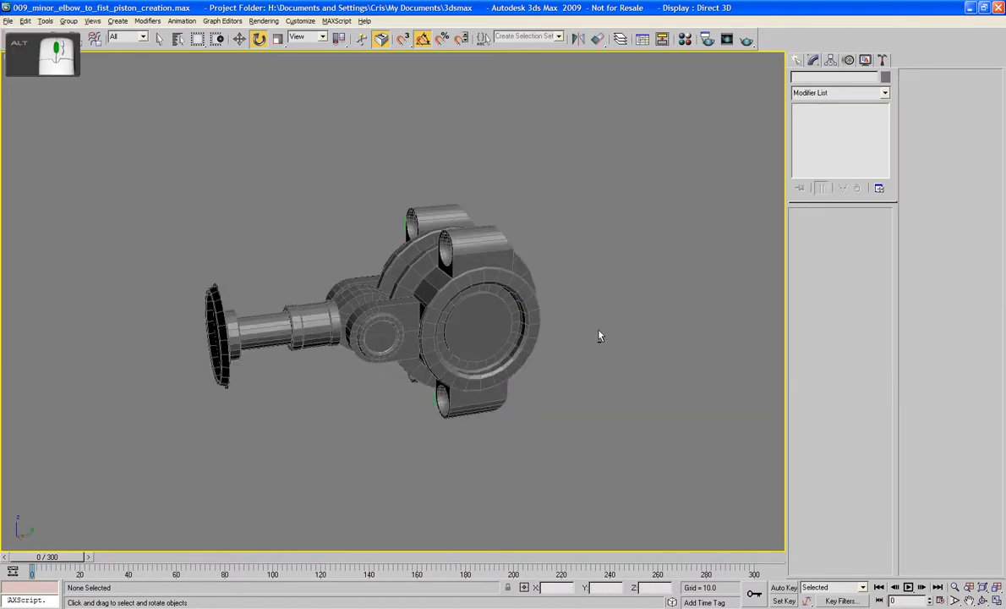
right_click(599, 332)
click(623, 275)
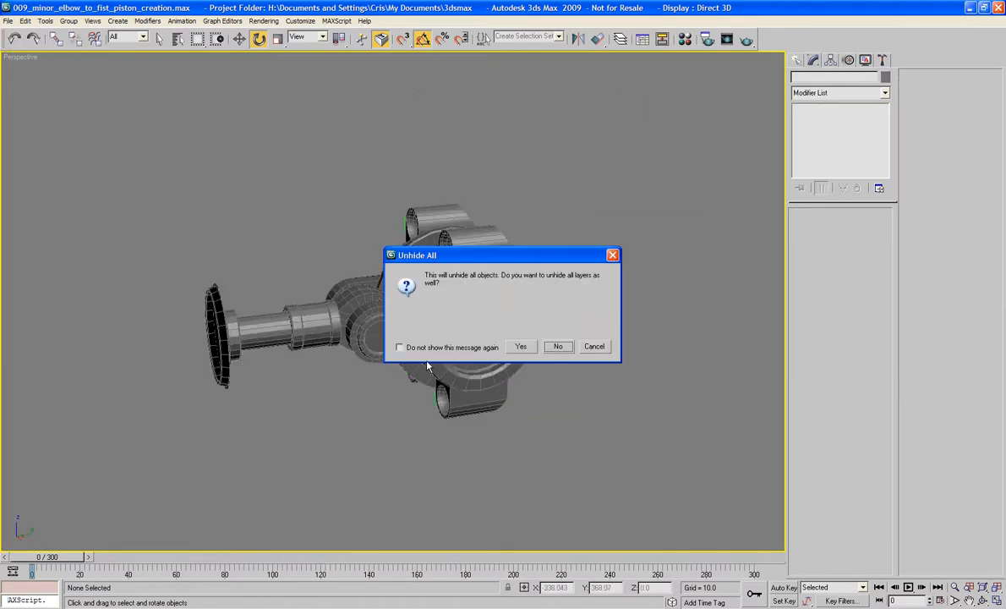
click(399, 346)
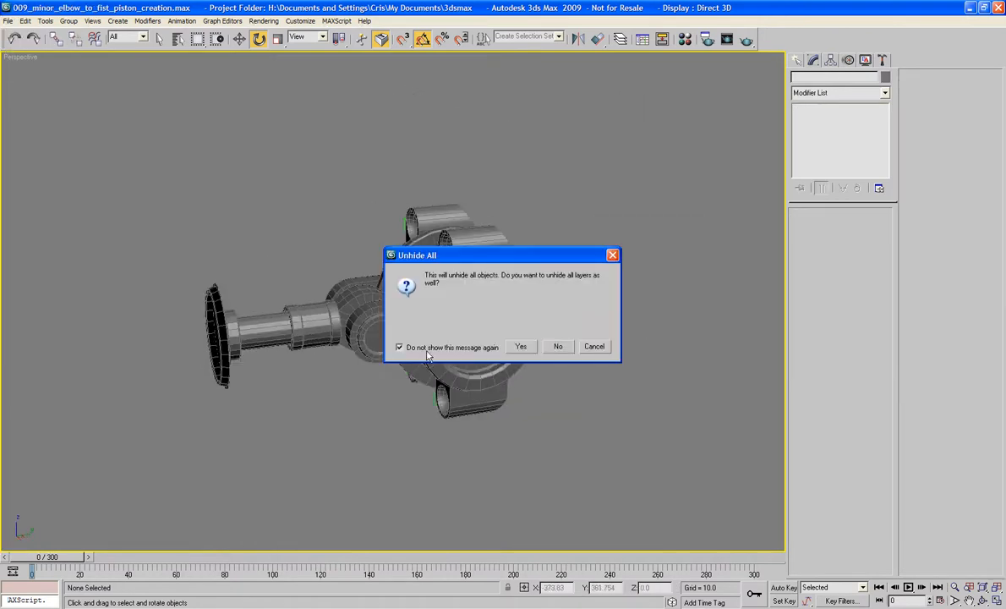
click(555, 346)
alt+middle_drag(410, 359, 286, 278)
scroll(450, 363, up, 2)
click(263, 256)
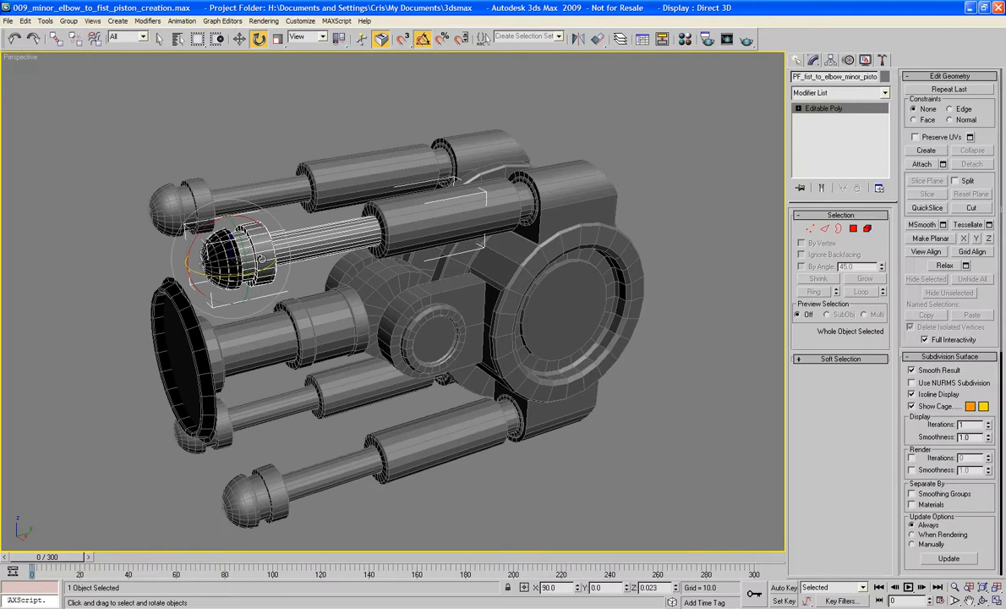
click(138, 227)
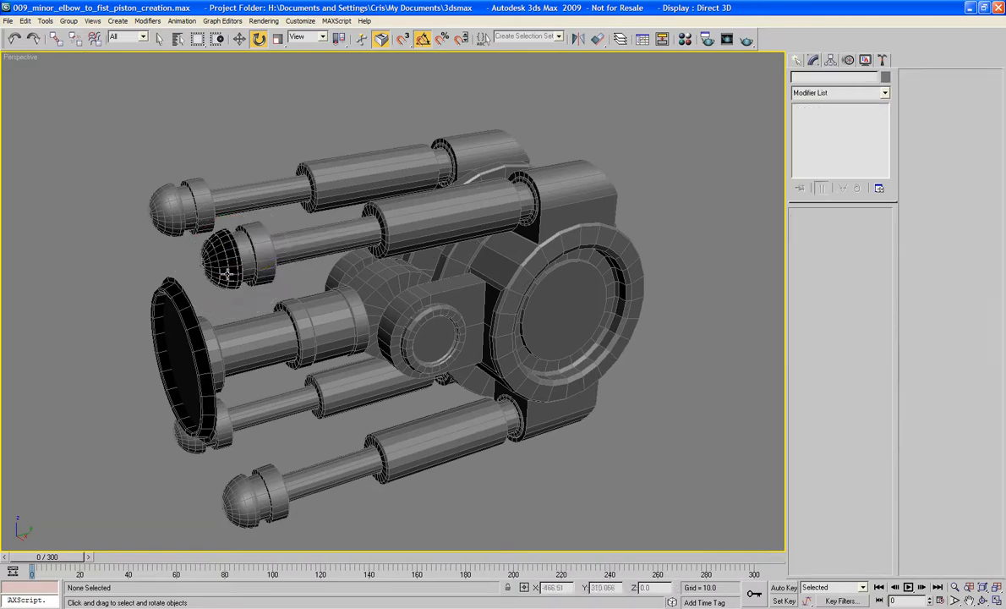
click(213, 260)
click(254, 243)
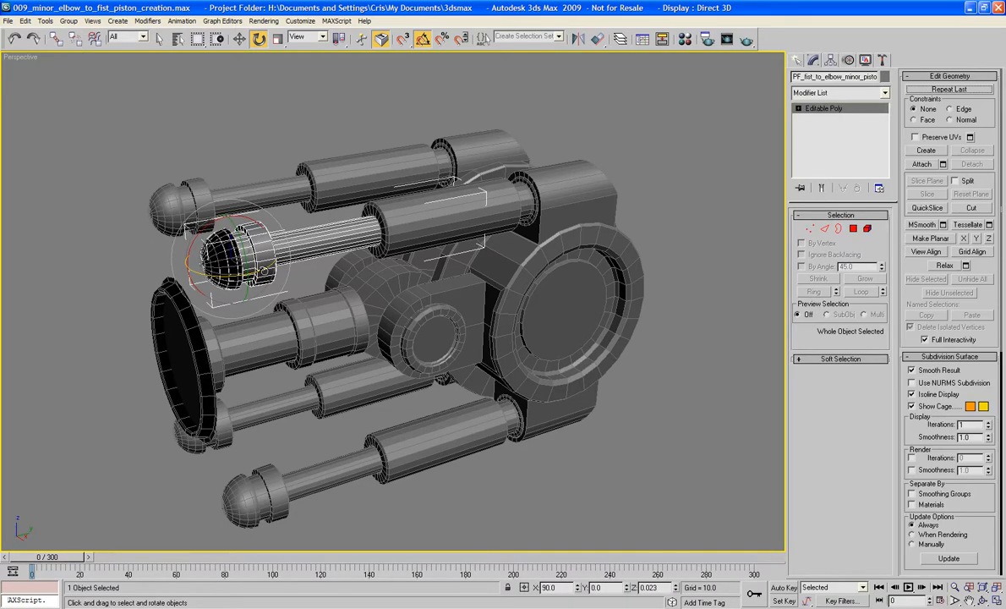
click(133, 278)
click(216, 260)
click(279, 241)
click(73, 200)
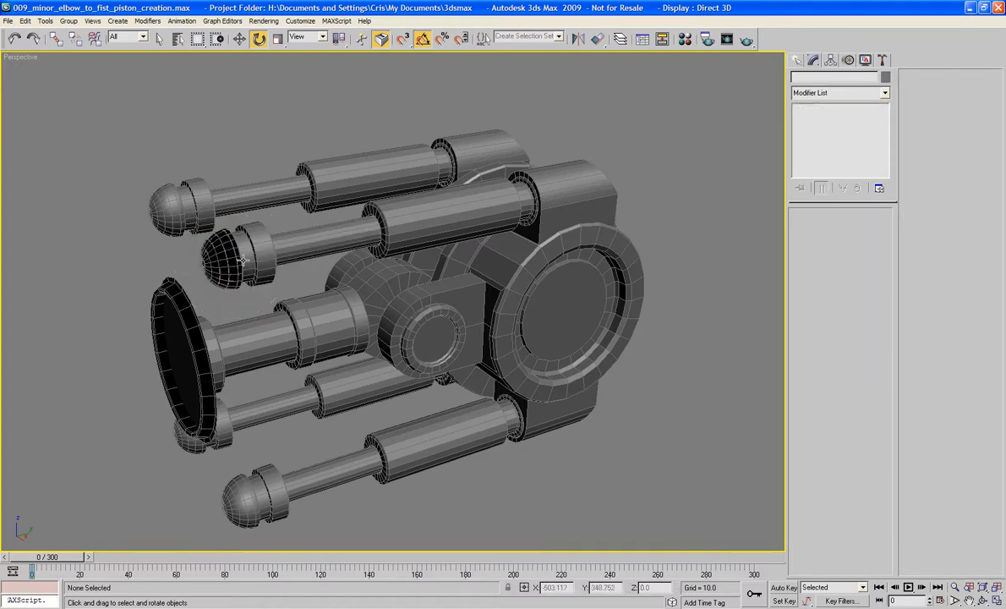
- Assign a LookAt Constraint as the rotation controller of the near upper minor piston rod
click(317, 238)
middle_drag(399, 243, 285, 281)
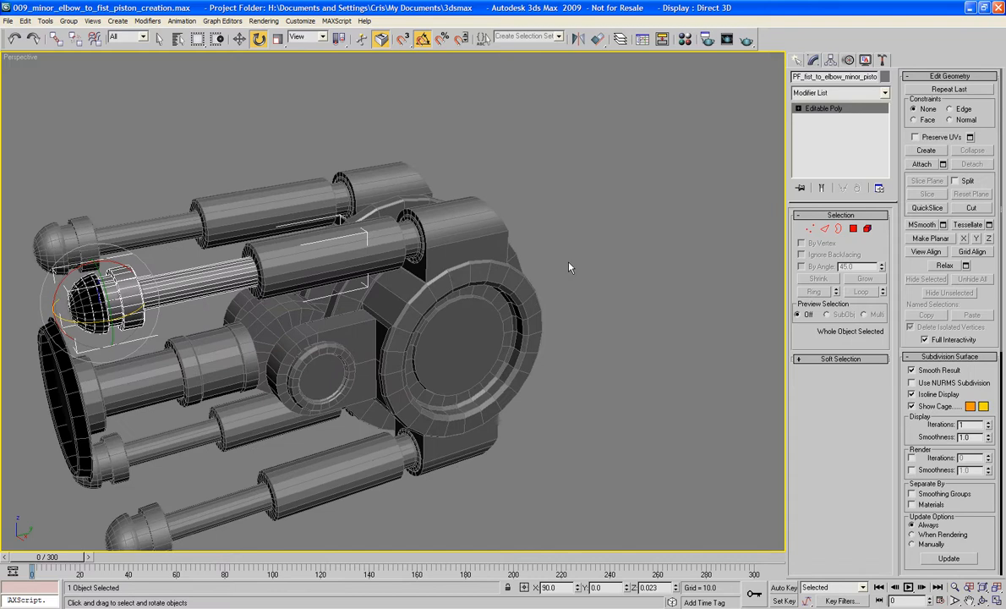
scroll(568, 267, up, 5)
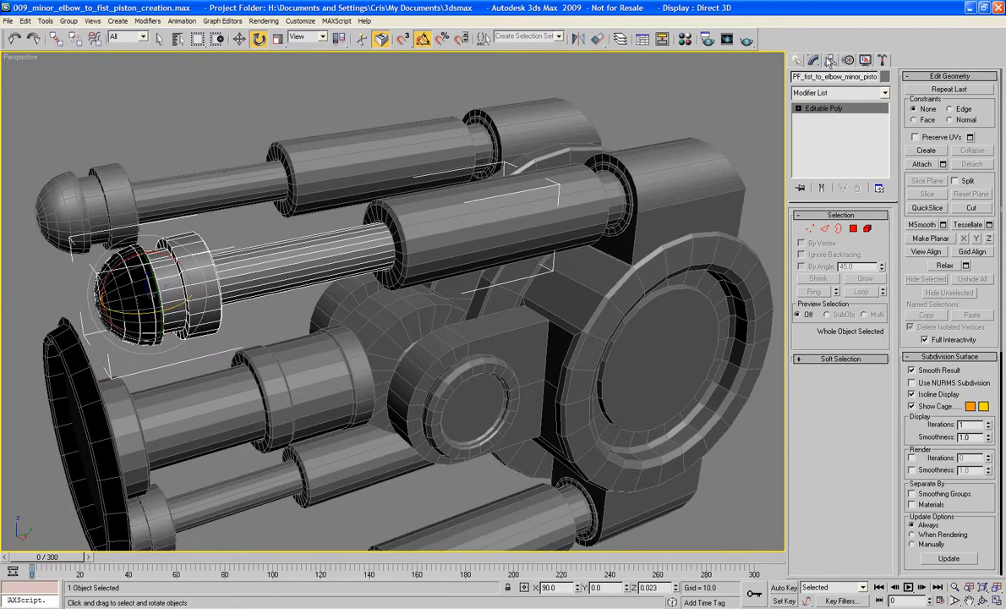
click(851, 62)
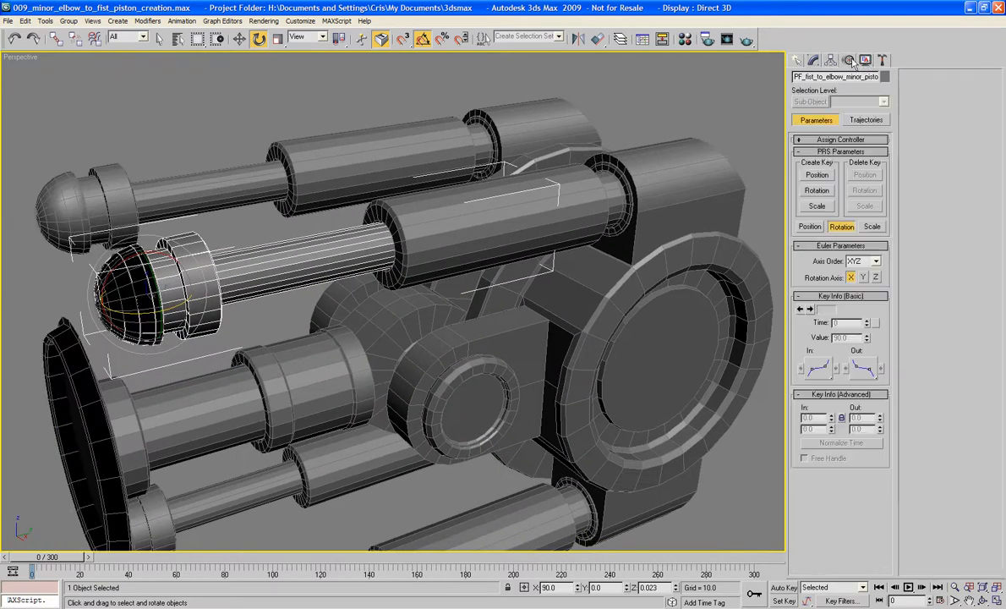
click(821, 139)
click(839, 190)
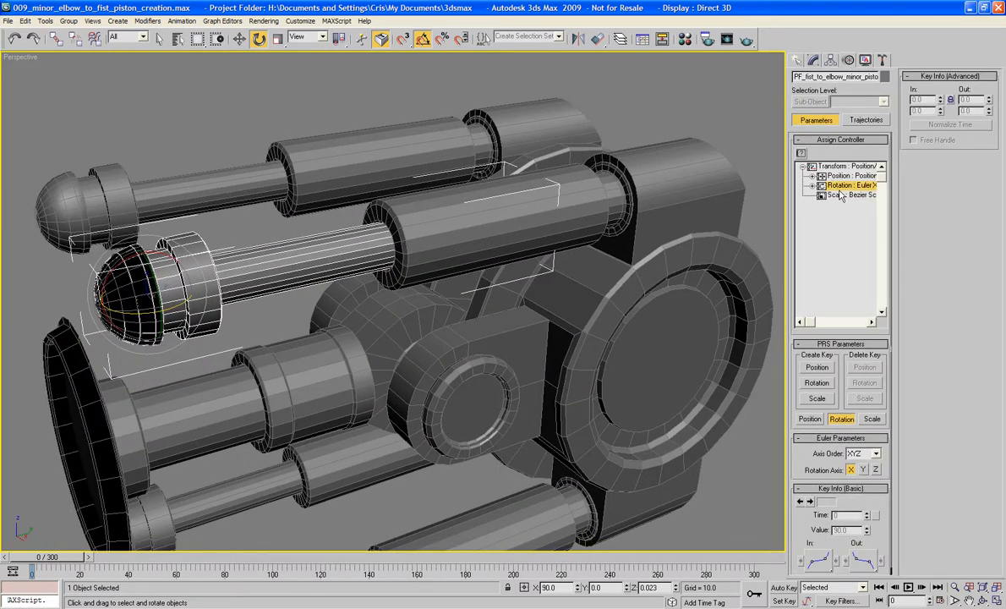
click(801, 155)
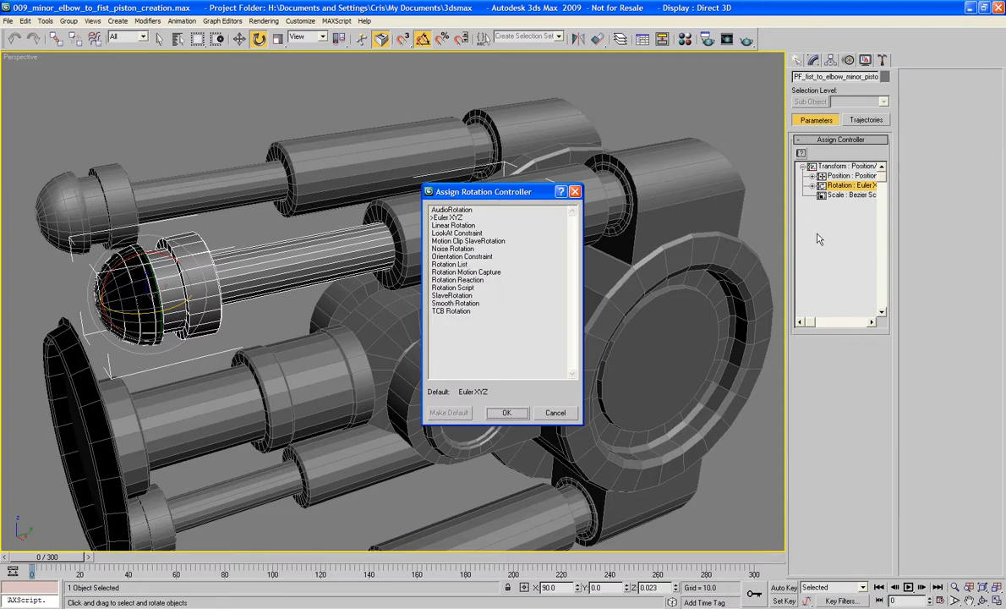
double_click(452, 237)
- Add PF_dummy_minor_piston_control_01 as the LookAt target of the near upper piston rod, picking it by name
click(954, 92)
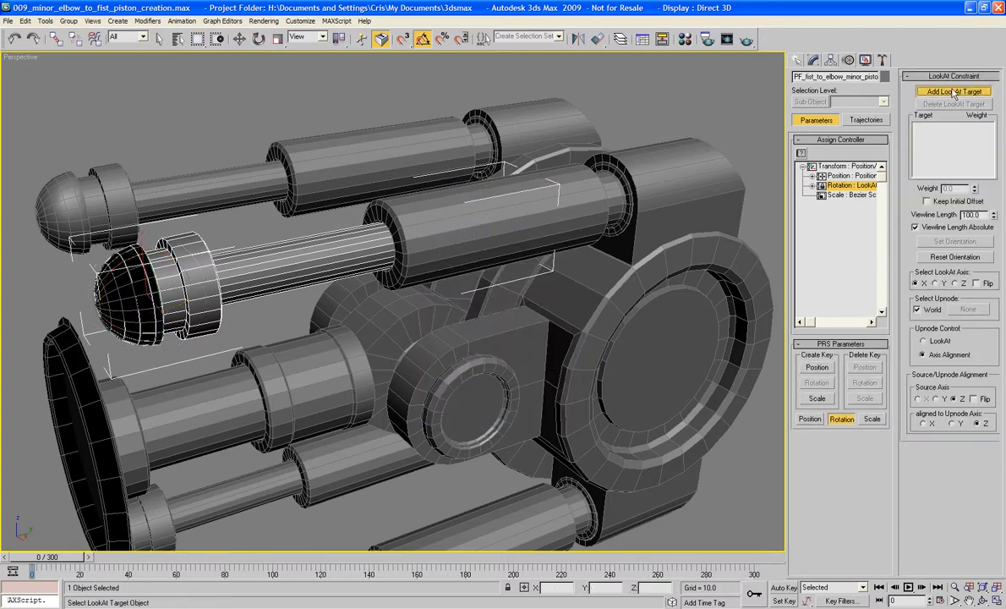
key(h)
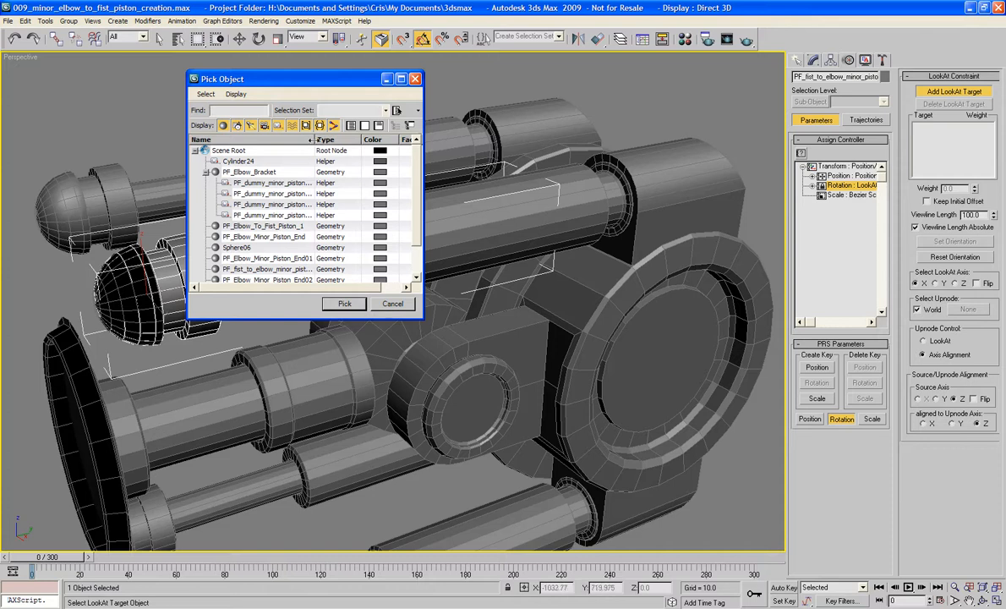
drag(314, 140, 345, 142)
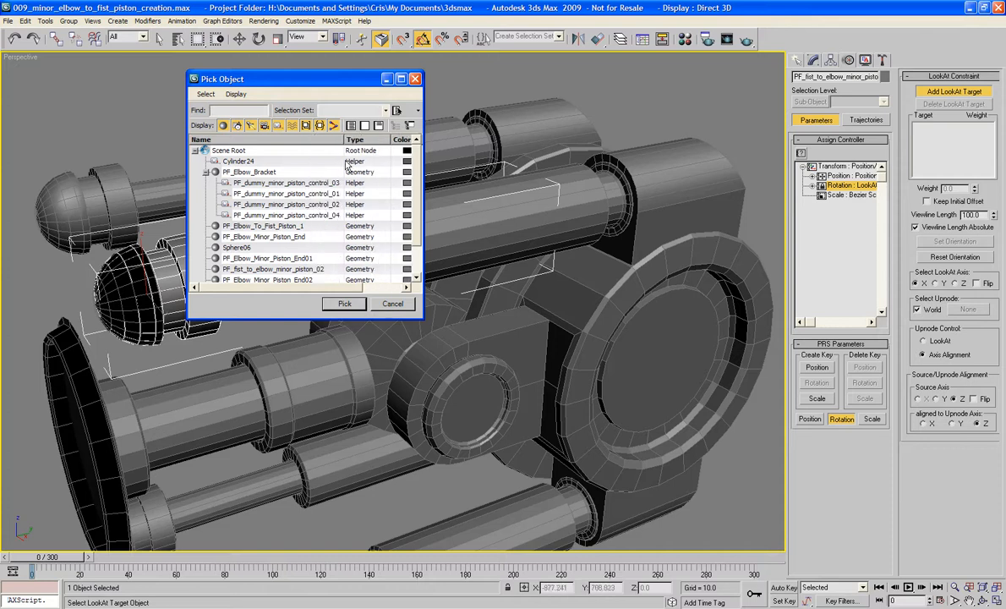
double_click(278, 196)
middle_drag(316, 288, 448, 215)
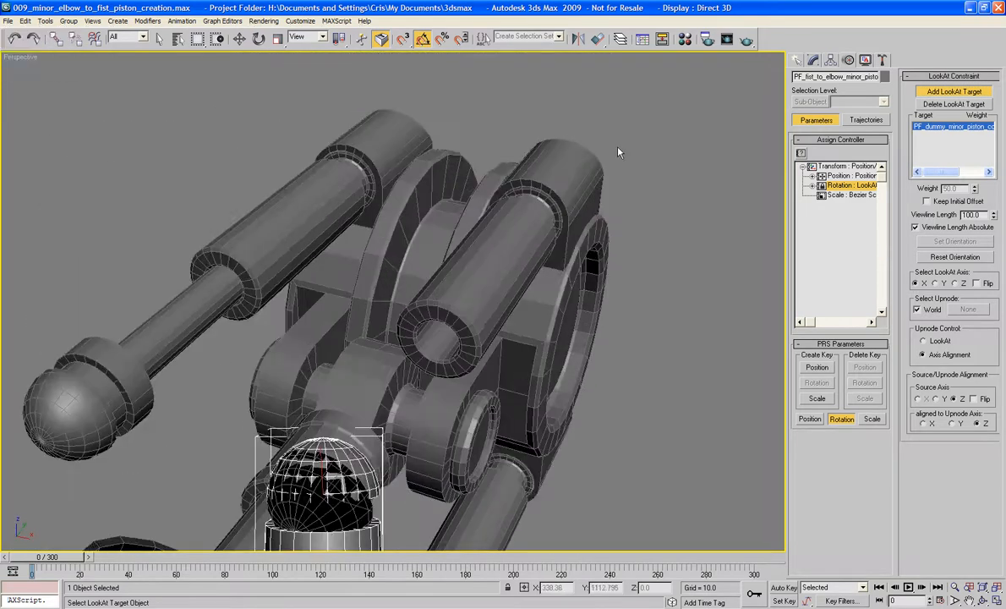
- Switch to wireframe display and check the full names of the two upper socket dummies
key(w)
key(F3)
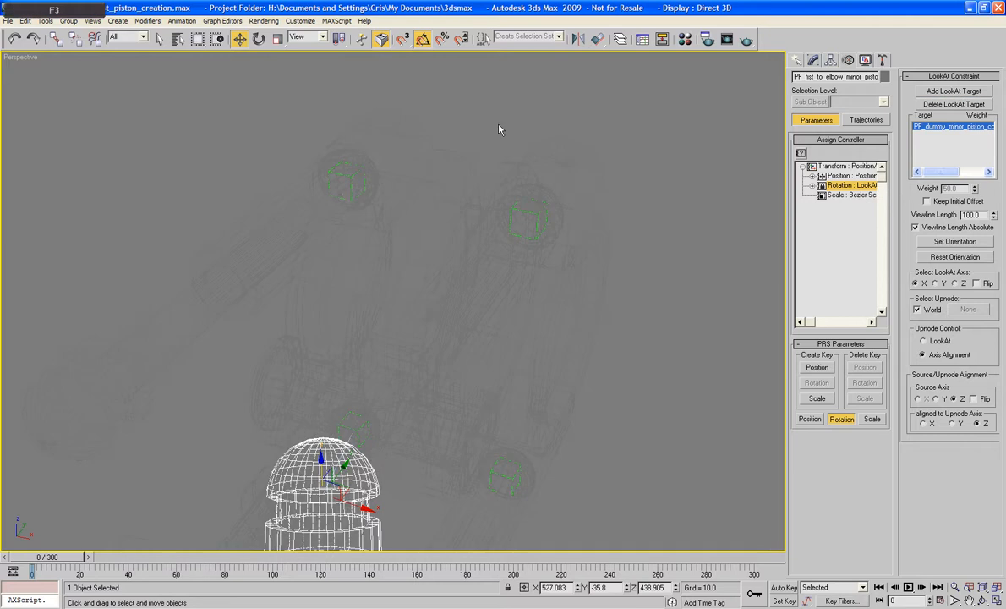
click(349, 197)
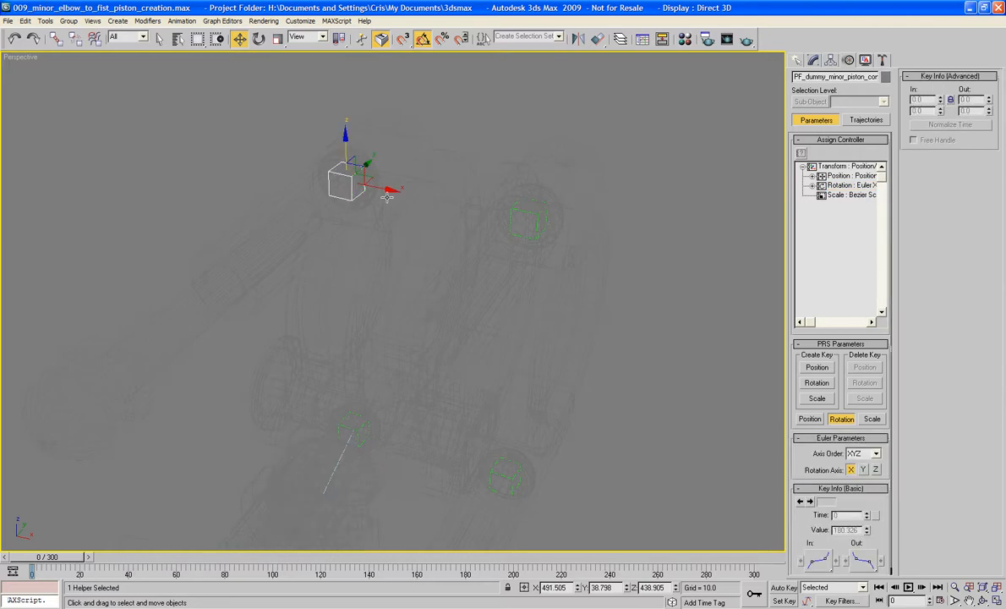
drag(843, 77, 883, 77)
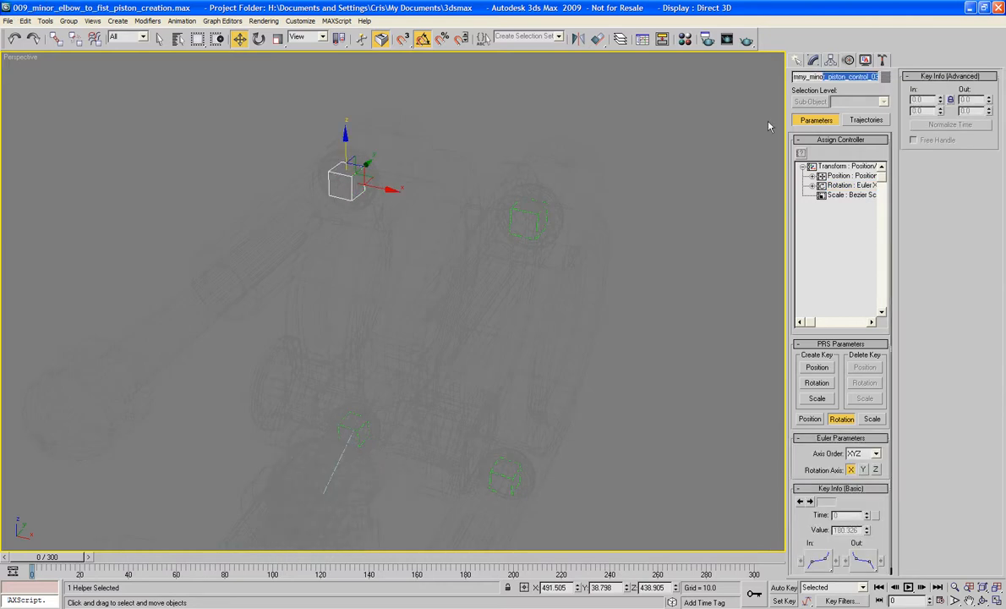
click(535, 226)
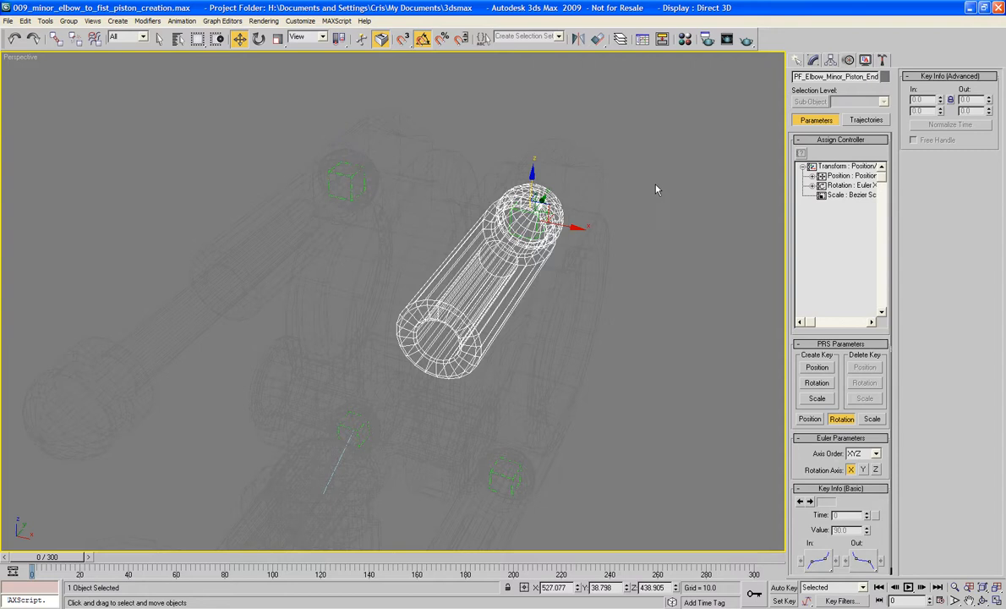
click(527, 218)
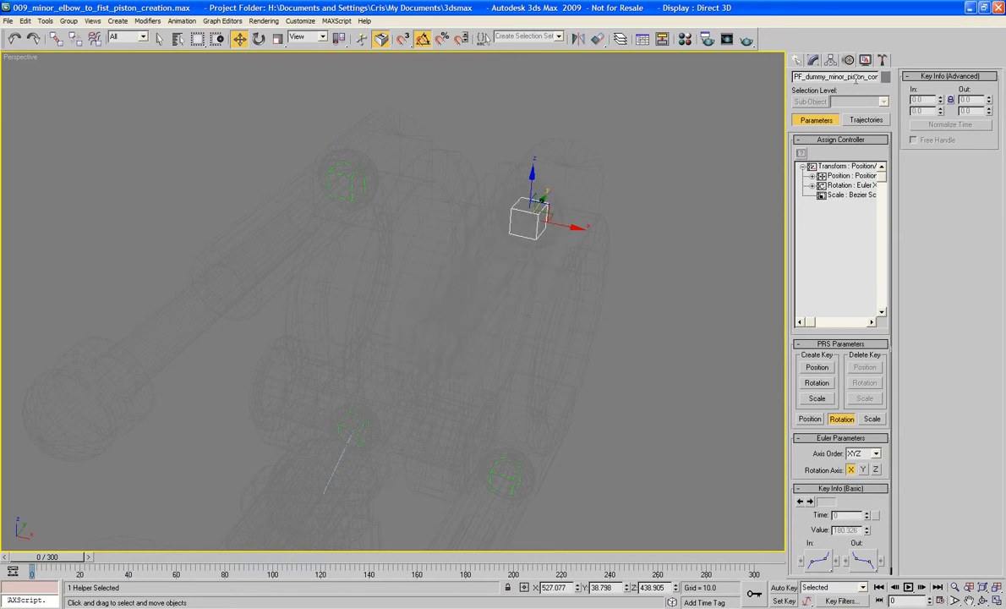
- Select each of the two lower socket dummies and read their full names to identify the control numbers
click(627, 274)
alt+middle_drag(627, 274, 625, 204)
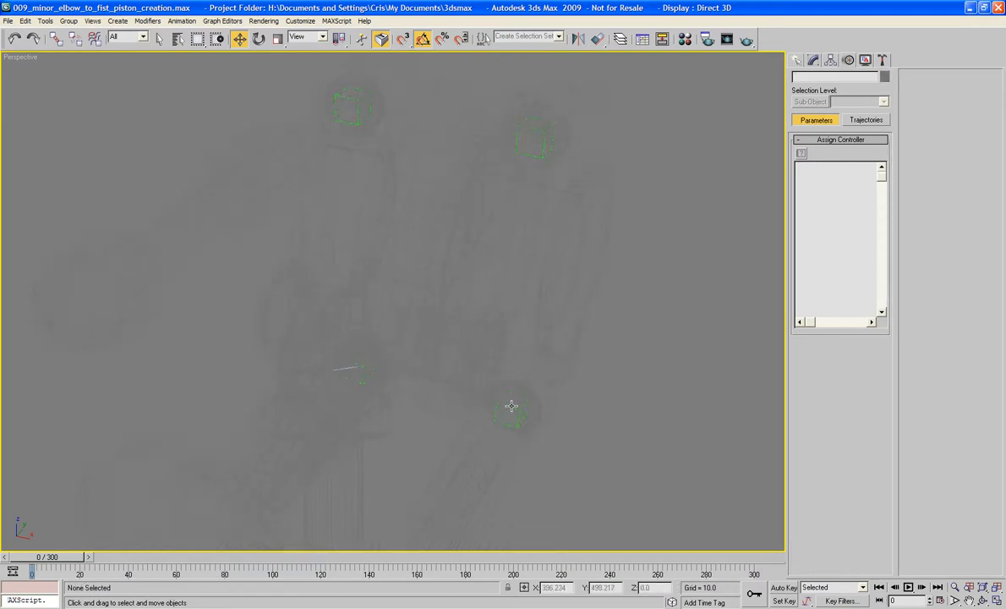
click(511, 407)
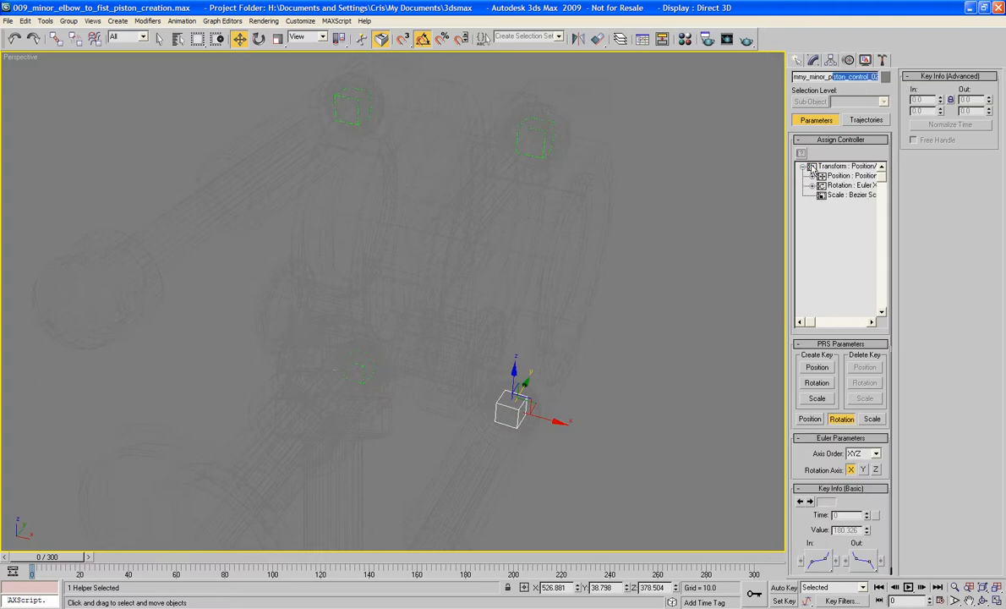
click(364, 360)
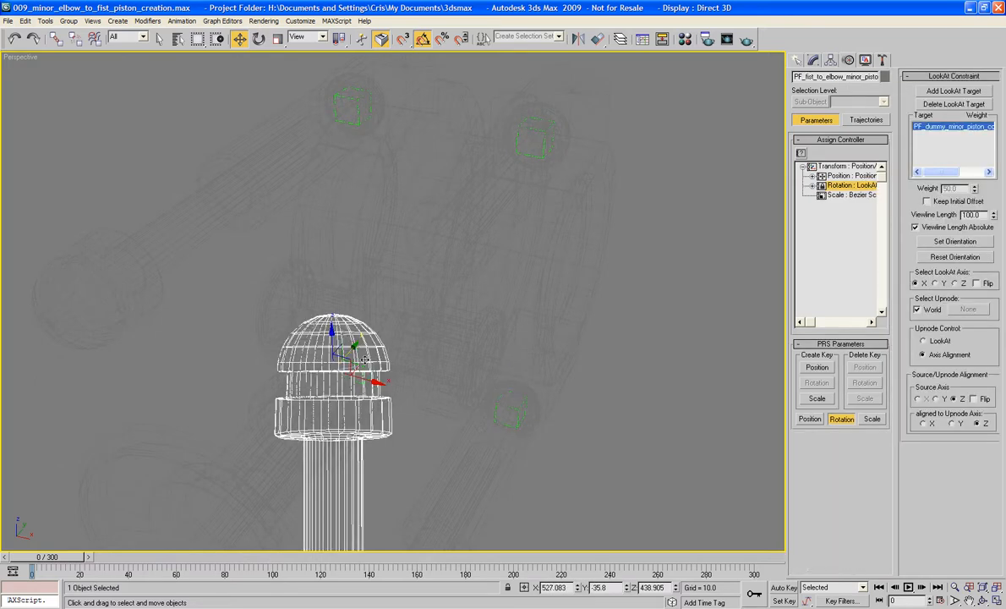
click(364, 360)
click(353, 357)
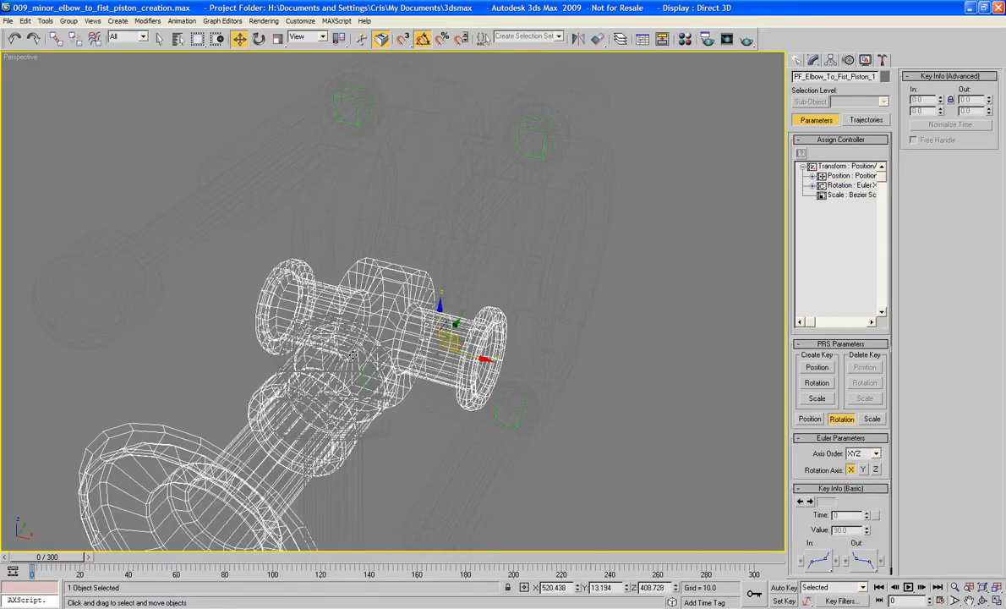
click(354, 358)
click(354, 358)
click(413, 406)
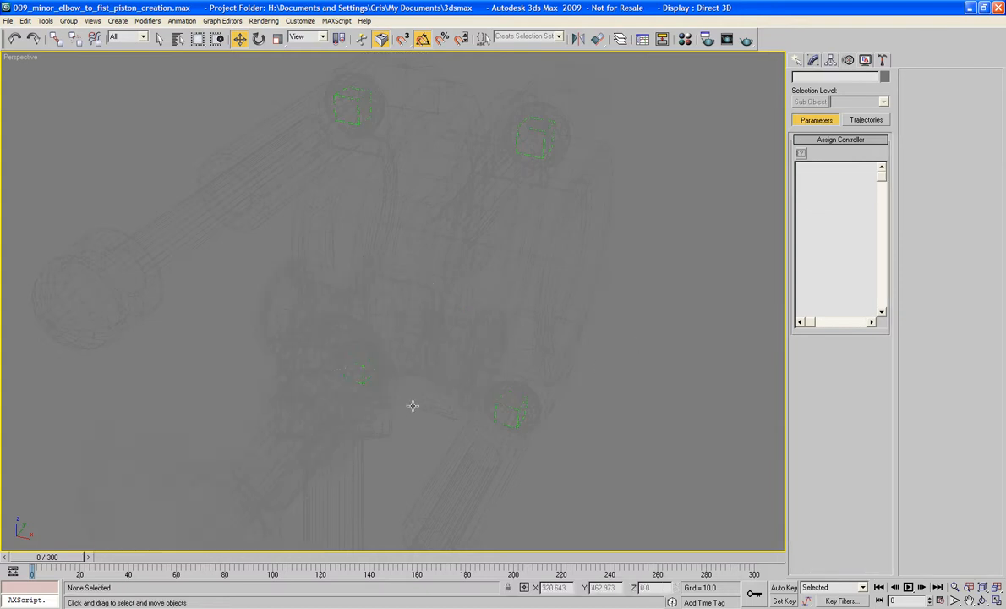
click(362, 377)
alt+middle_drag(363, 377, 553, 321)
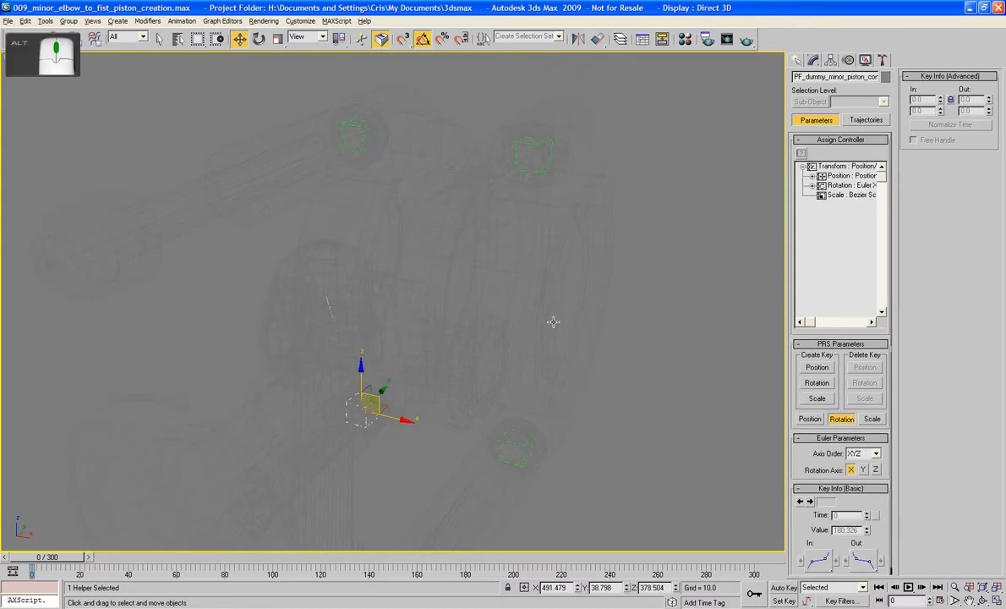
drag(828, 76, 947, 83)
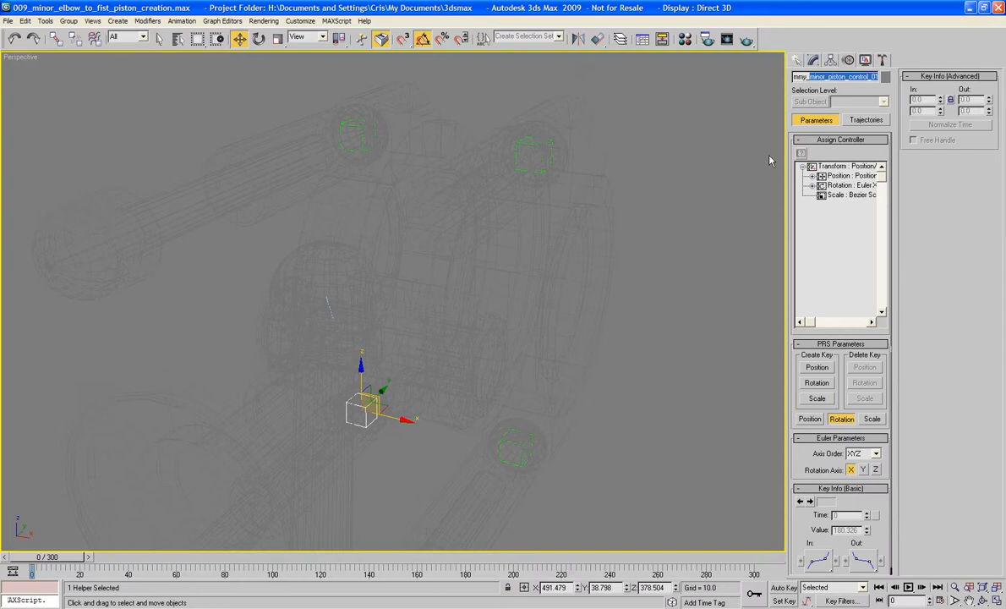
- Recheck the control numbers in the names of the far and near upper socket dummies
click(518, 453)
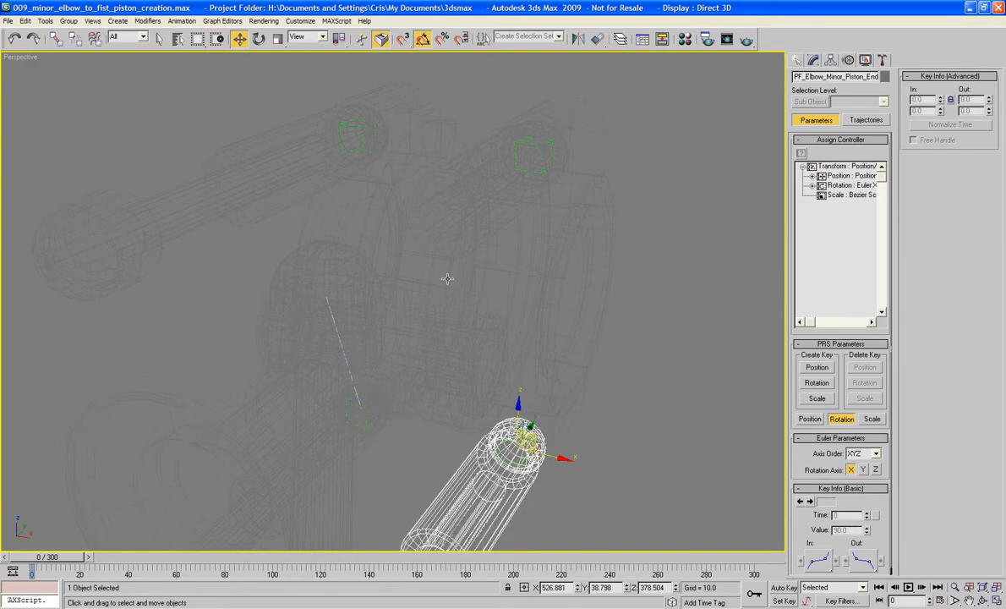
click(361, 141)
drag(845, 77, 949, 82)
click(727, 127)
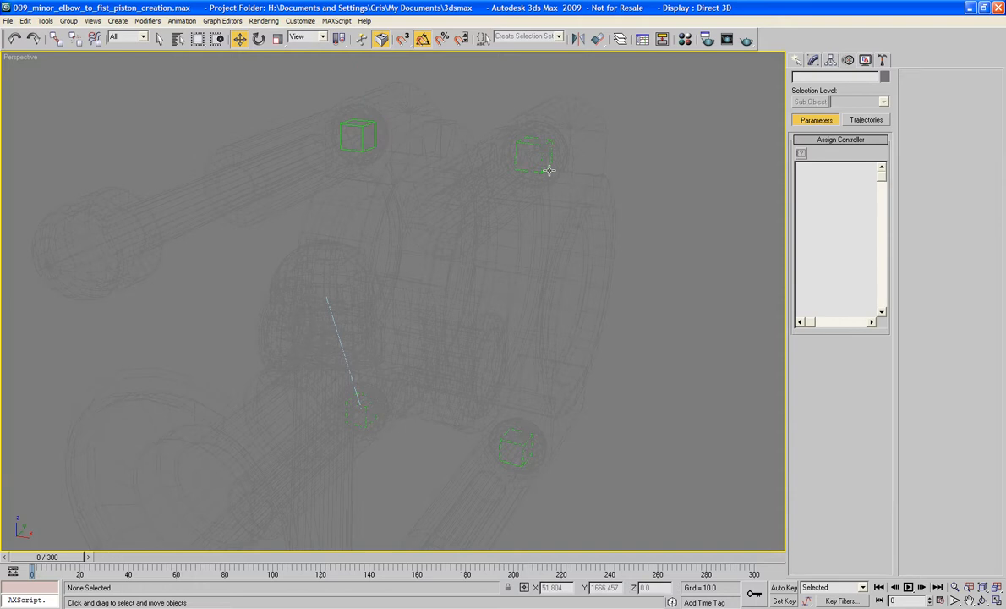
click(541, 160)
drag(860, 77, 946, 81)
alt+middle_drag(610, 278, 607, 270)
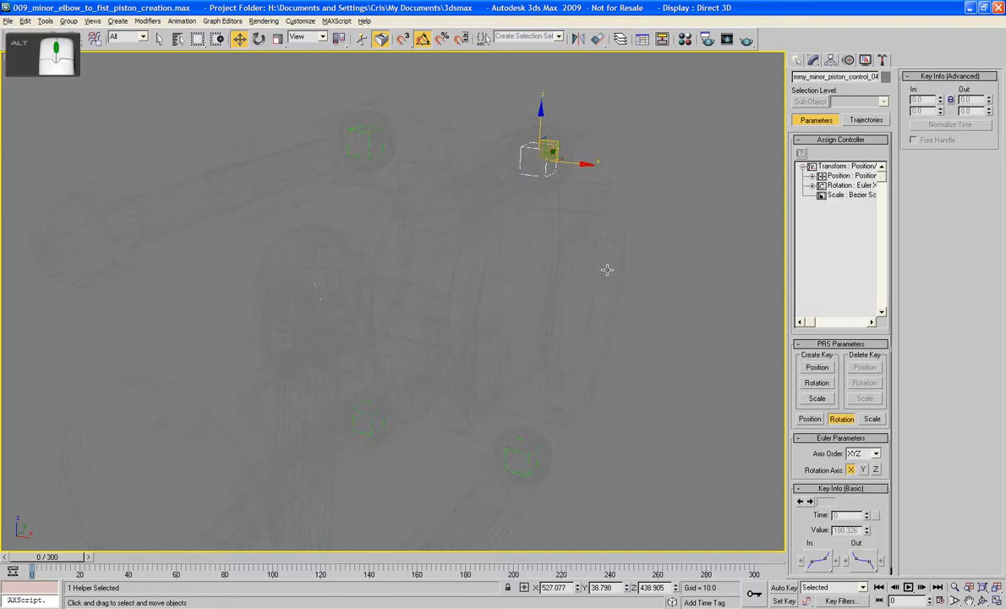
scroll(541, 273, down, 5)
alt+middle_drag(276, 263, 282, 289)
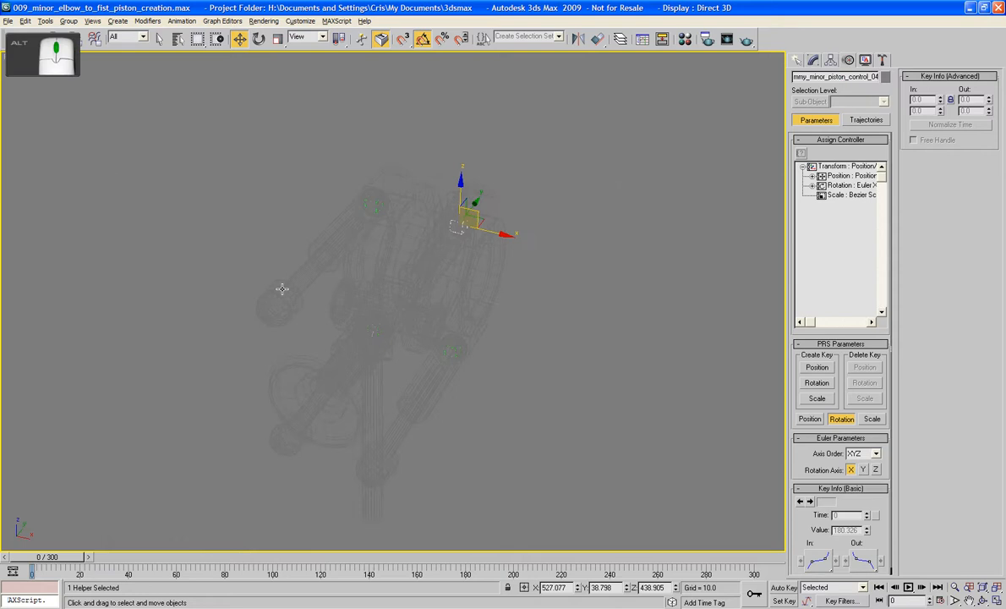
- Replace the near upper piston rod's LookAt target with PF_dummy_minor_piston_control_04, picking it by name
click(366, 406)
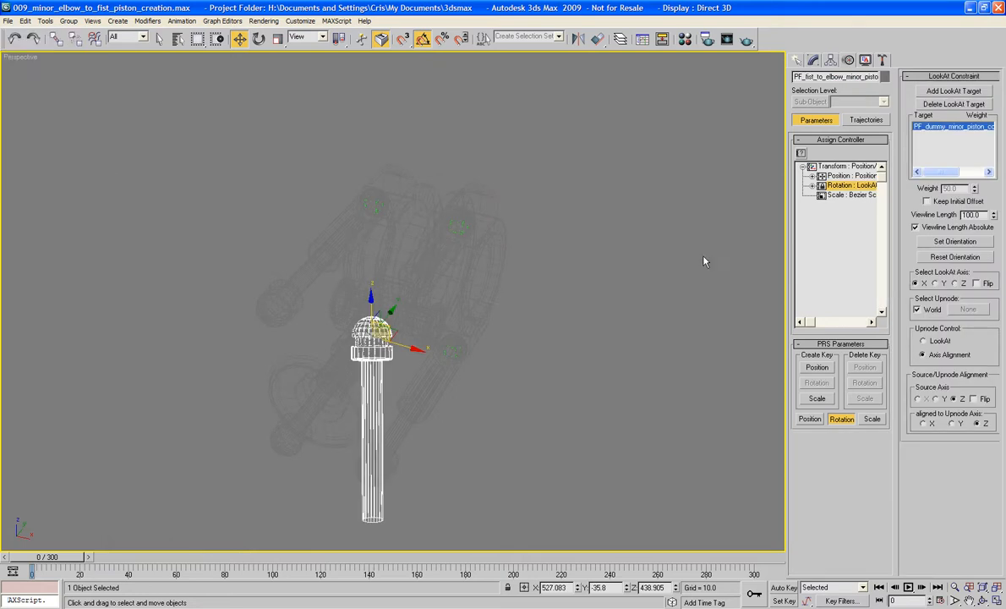
click(979, 105)
click(974, 91)
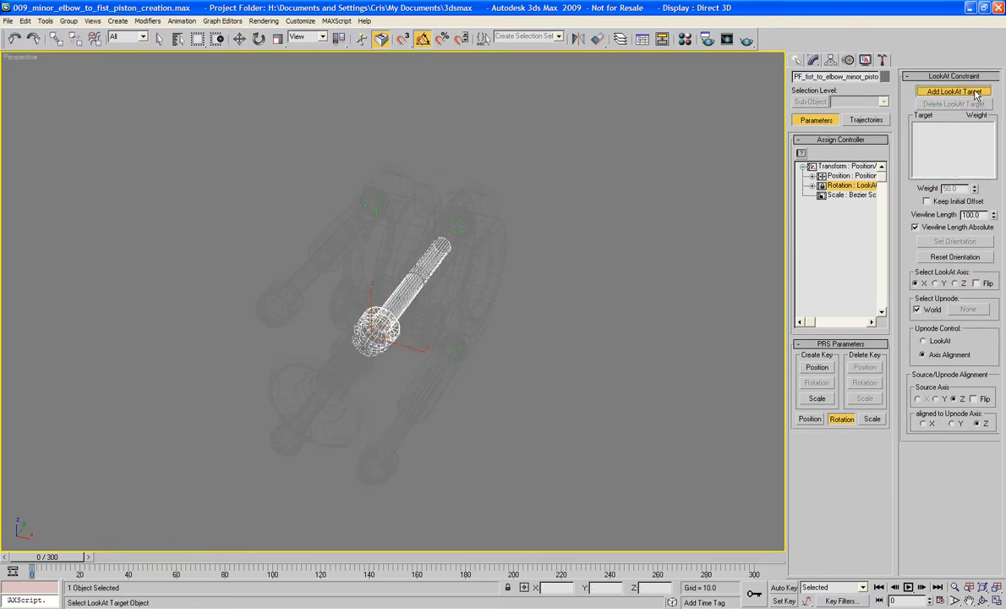
key(h)
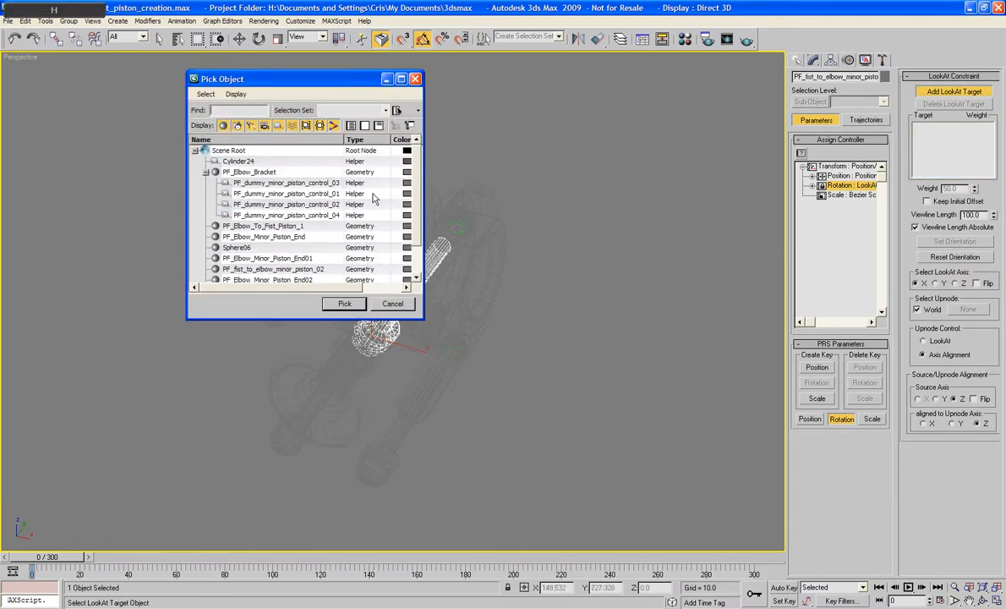
click(324, 216)
double_click(324, 216)
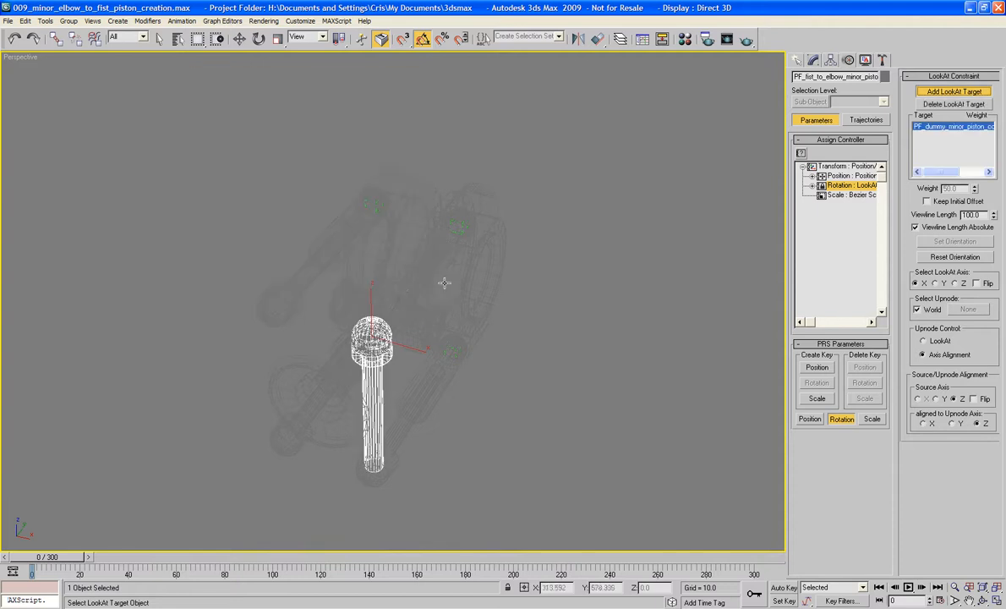
- Return to shaded display and set the near upper piston rod's LookAt axis to Z with Flip enabled
key(F3)
mouse_move(434, 283)
alt+middle_down()
mouse_move(396, 275)
mouse_move(372, 241)
mouse_move(408, 220)
alt+middle_up()
scroll(423, 281, up, 3)
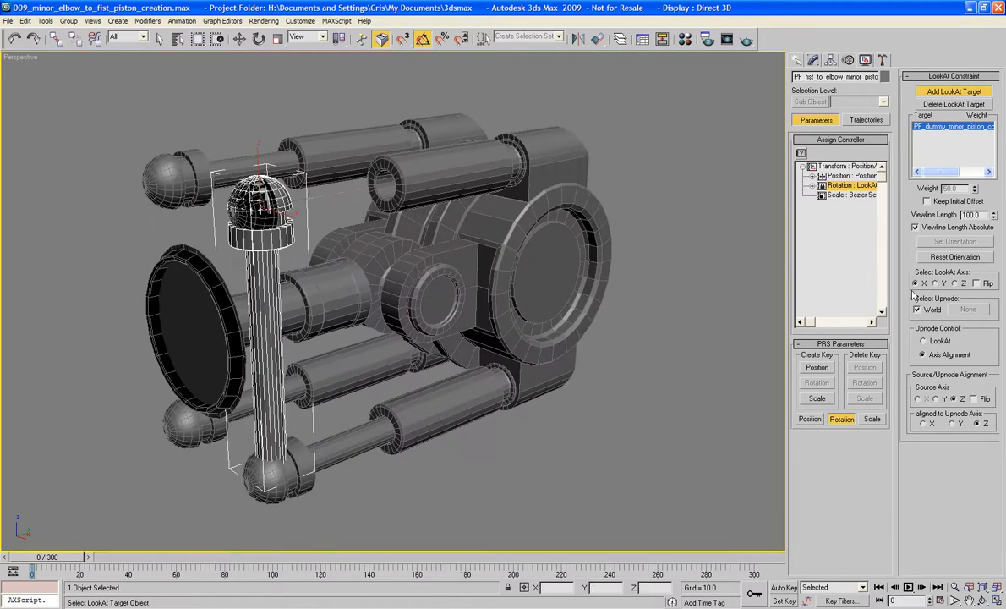
click(934, 285)
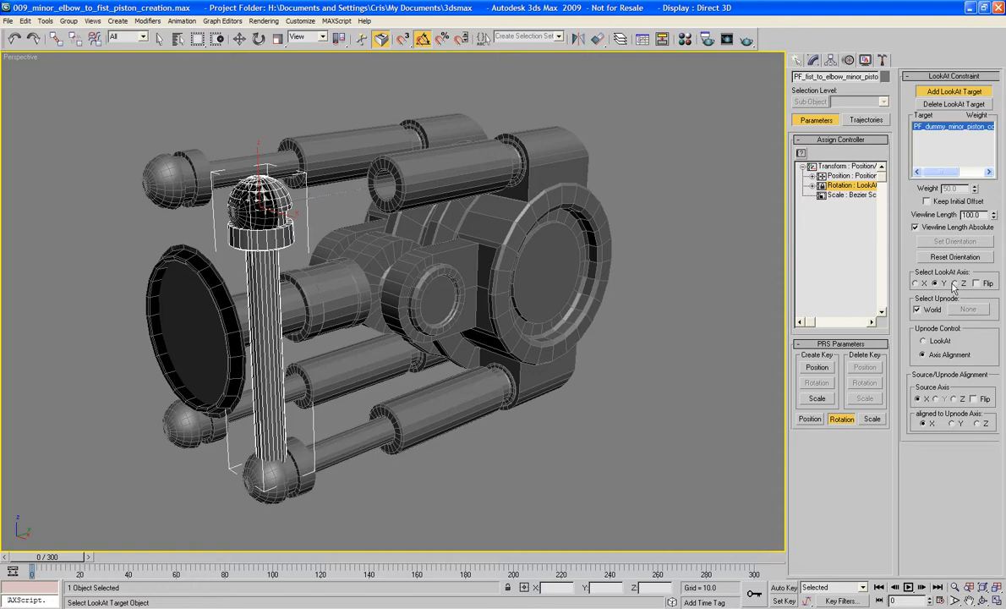
click(954, 284)
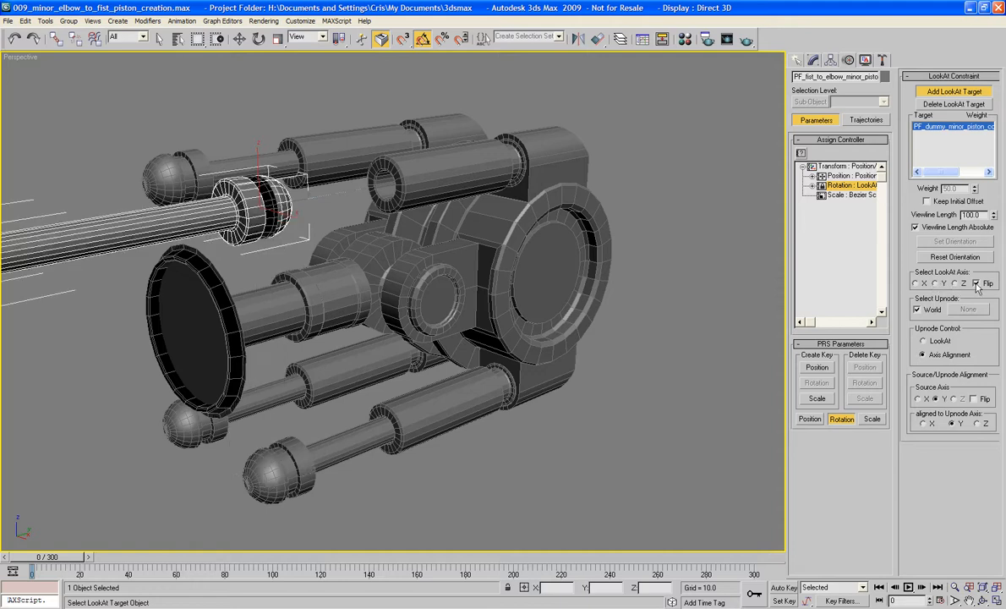
click(977, 284)
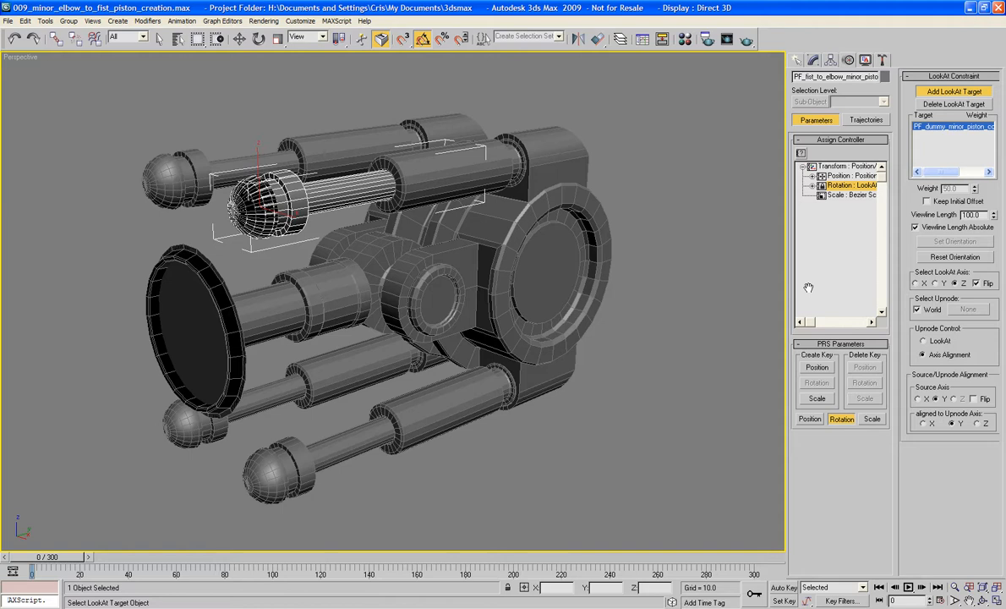
key(w)
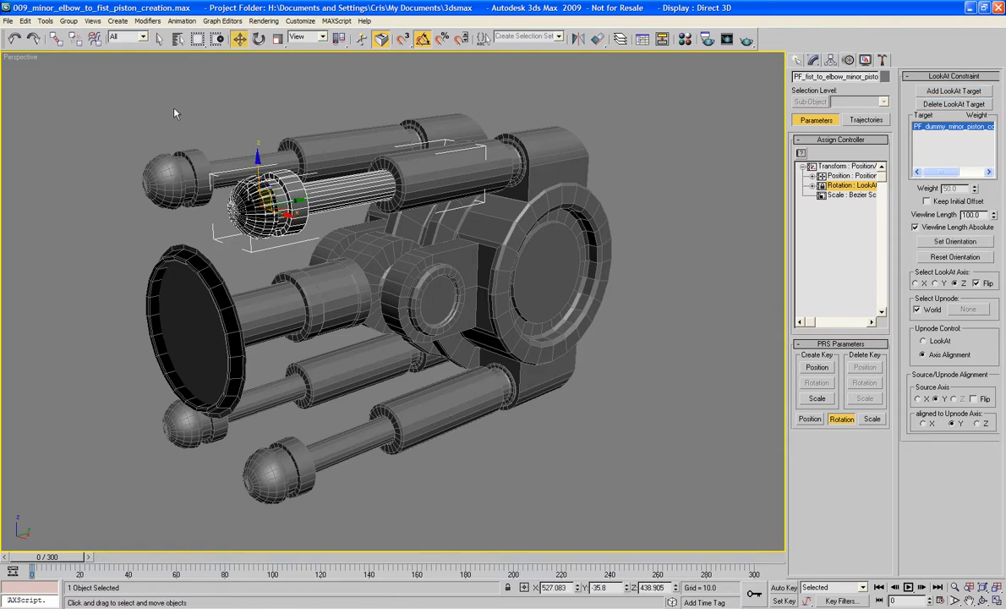
- Try moving the near upper piston rod together with its ball end, and undo the move
click(175, 112)
click(236, 221)
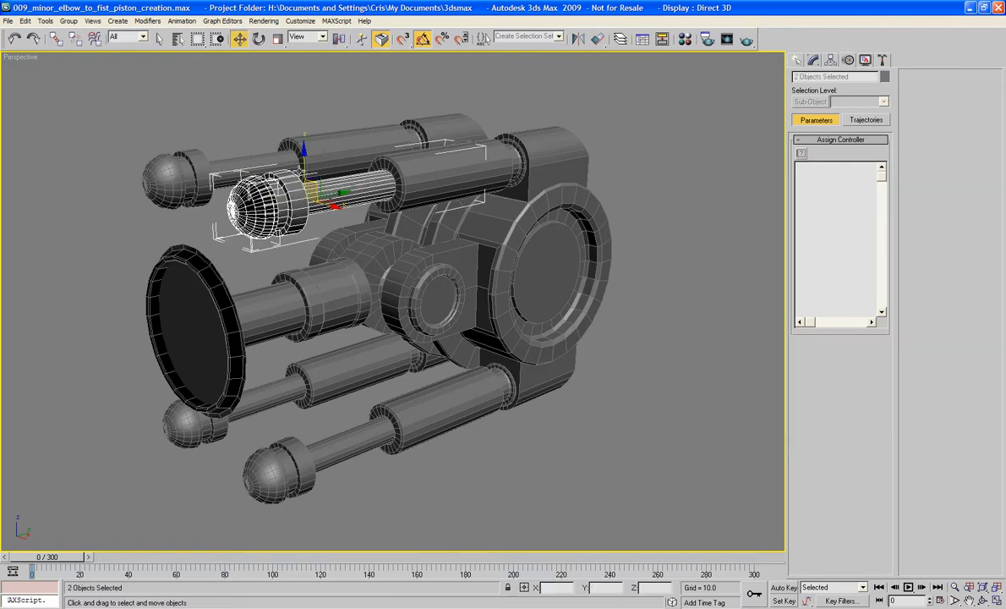
drag(296, 179, 370, 145)
key(ctrl+z)
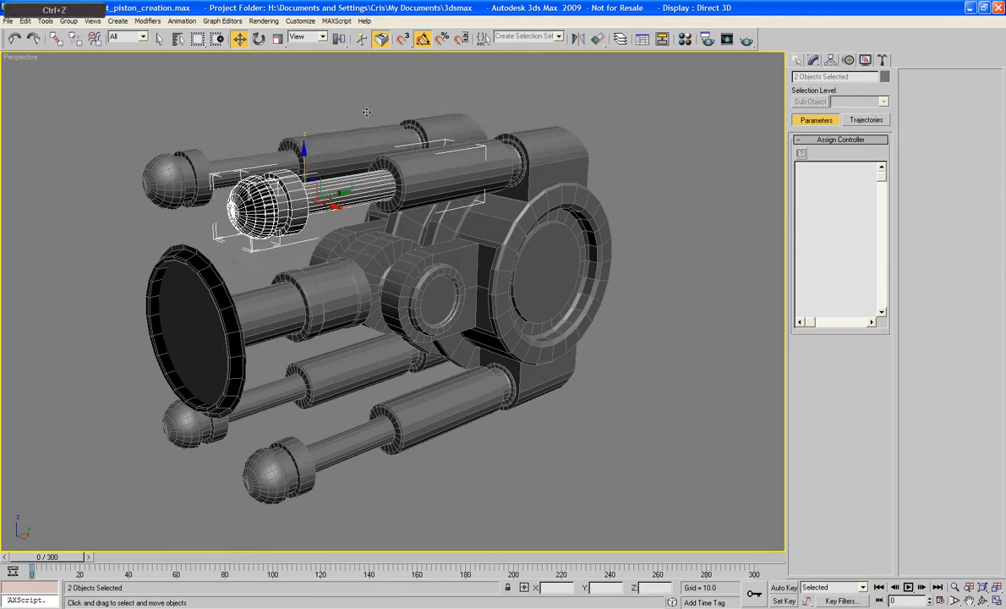
click(312, 121)
- Assign a LookAt Constraint to the rotation of the near upper piston's outer sleeve
alt+middle_drag(311, 121, 295, 146)
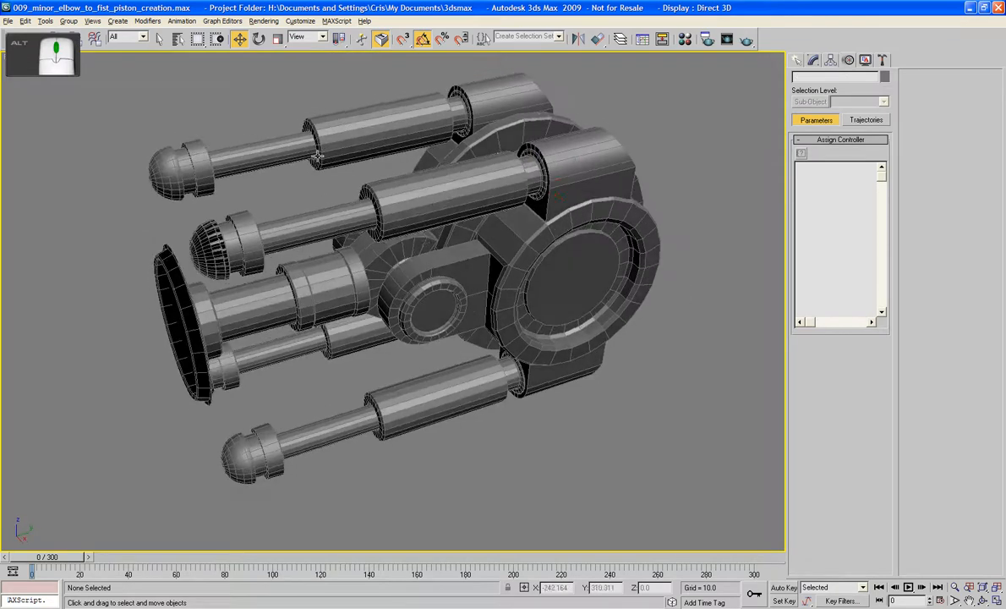
click(441, 205)
scroll(441, 205, up, 5)
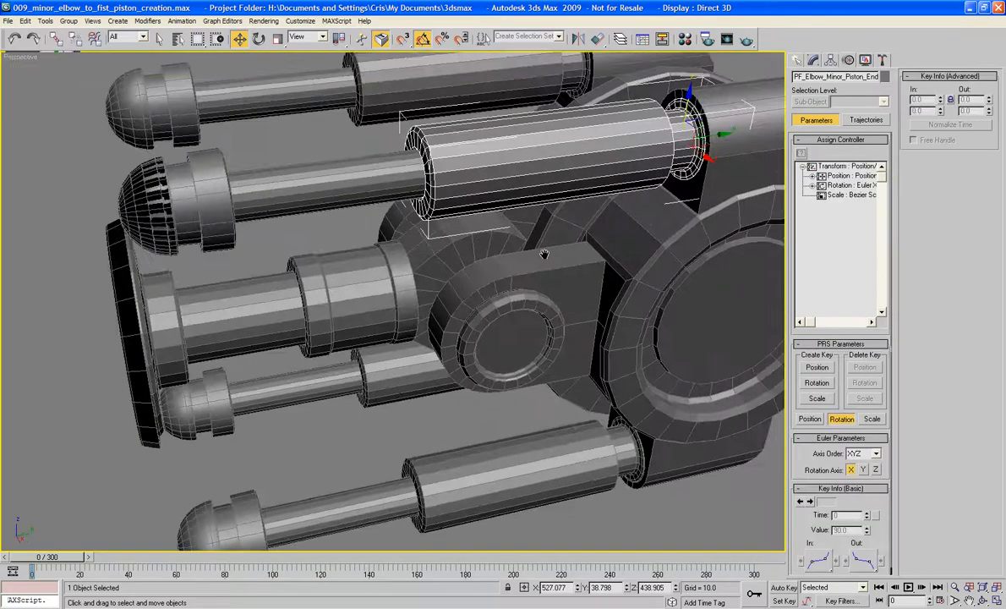
alt+middle_drag(647, 234, 622, 243)
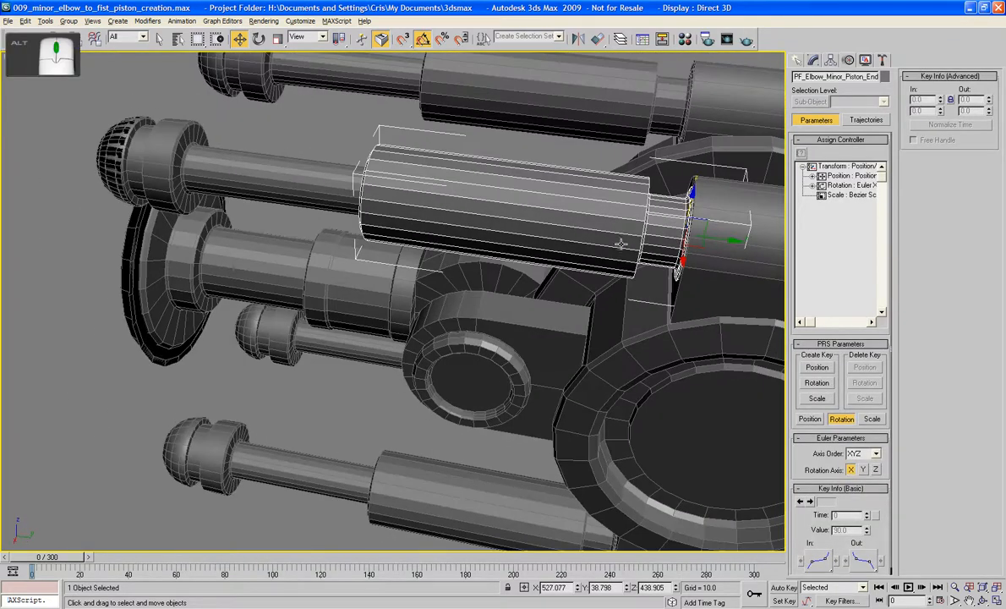
click(849, 186)
click(801, 155)
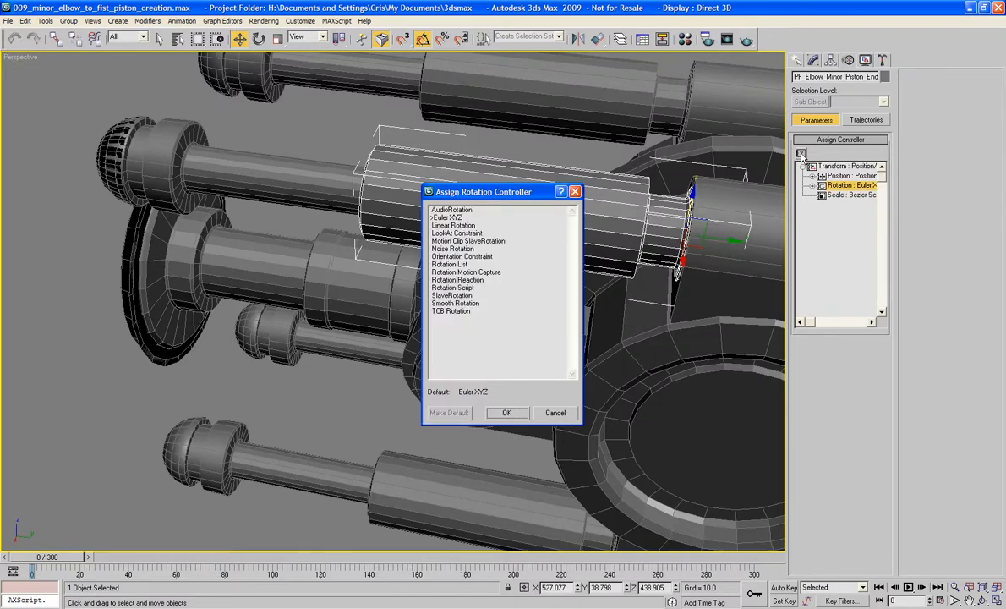
drag(477, 198, 95, 308)
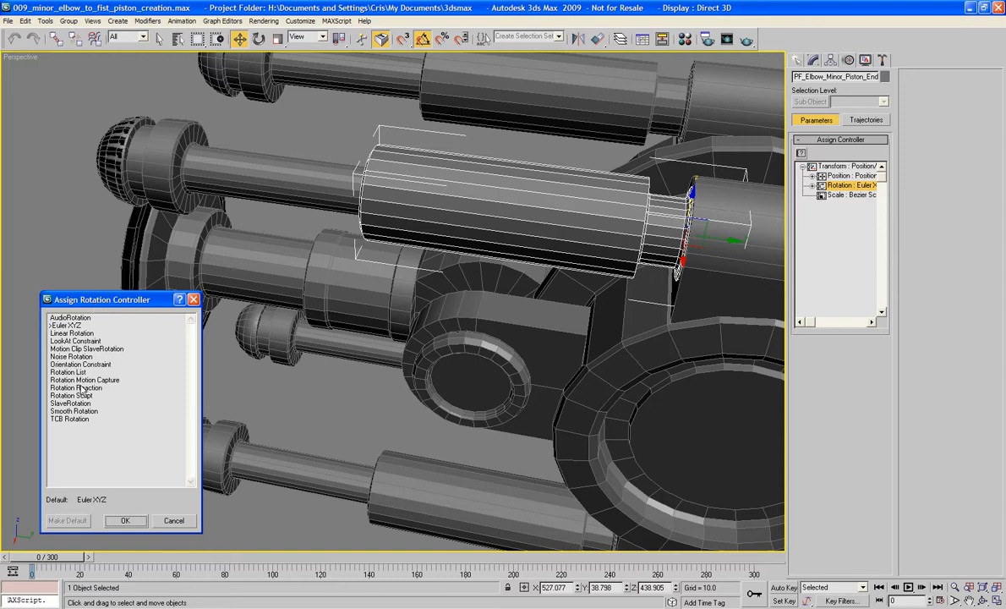
double_click(76, 341)
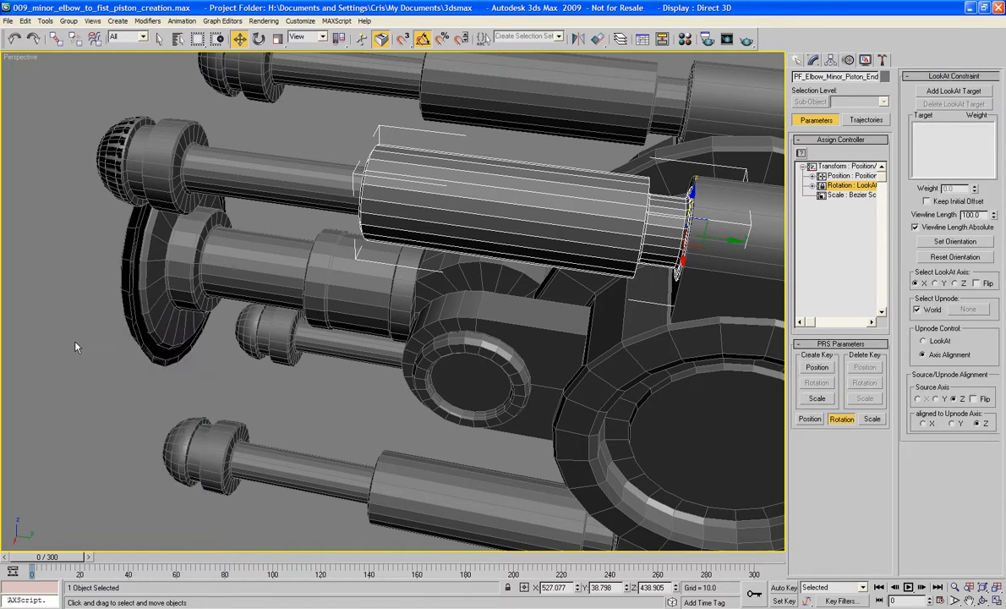
- Add the near upper piston rod as the sleeve's LookAt target and set the LookAt axis to Z with Flip enabled
click(955, 92)
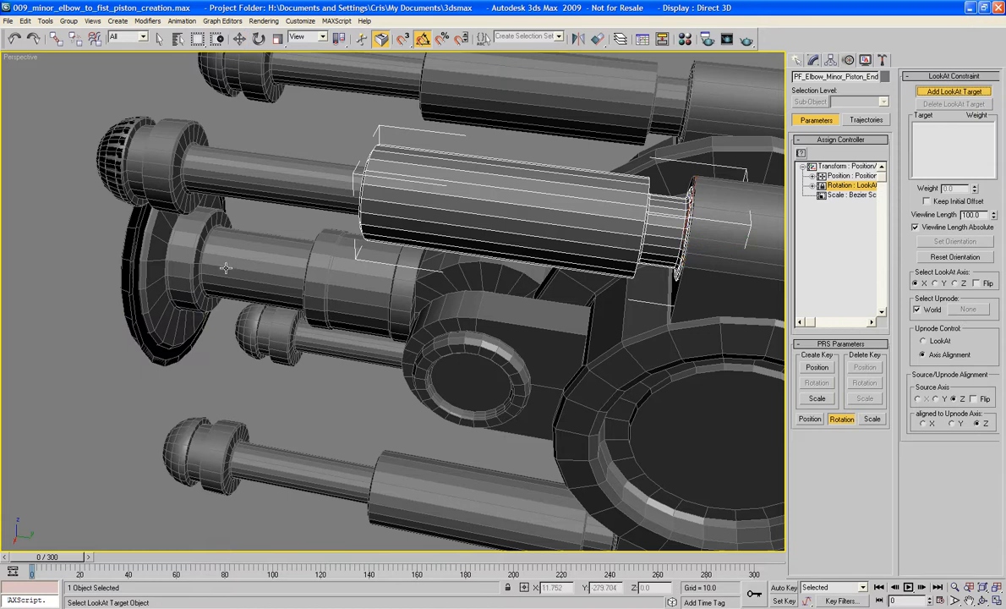
click(263, 187)
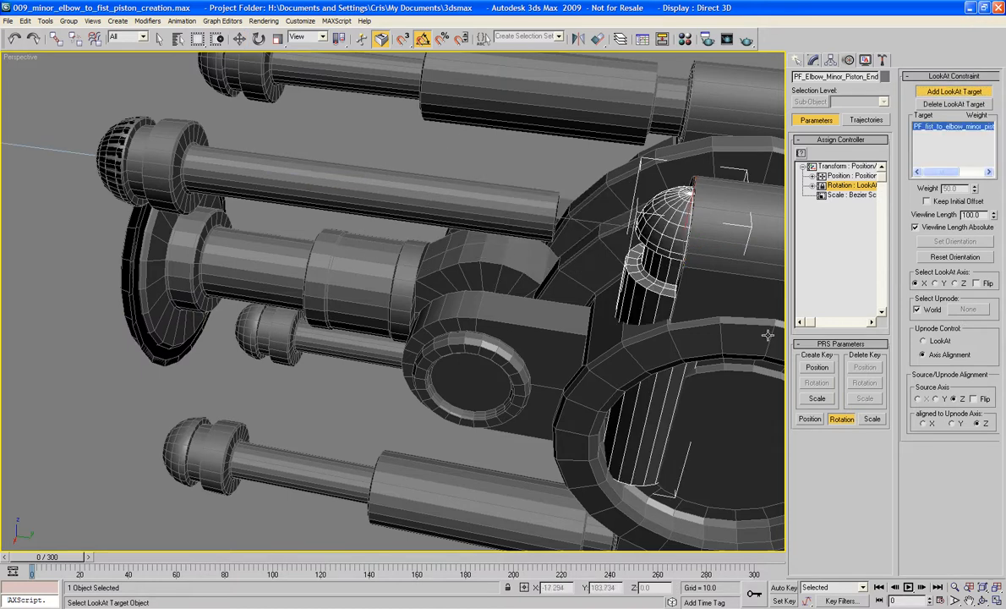
click(954, 283)
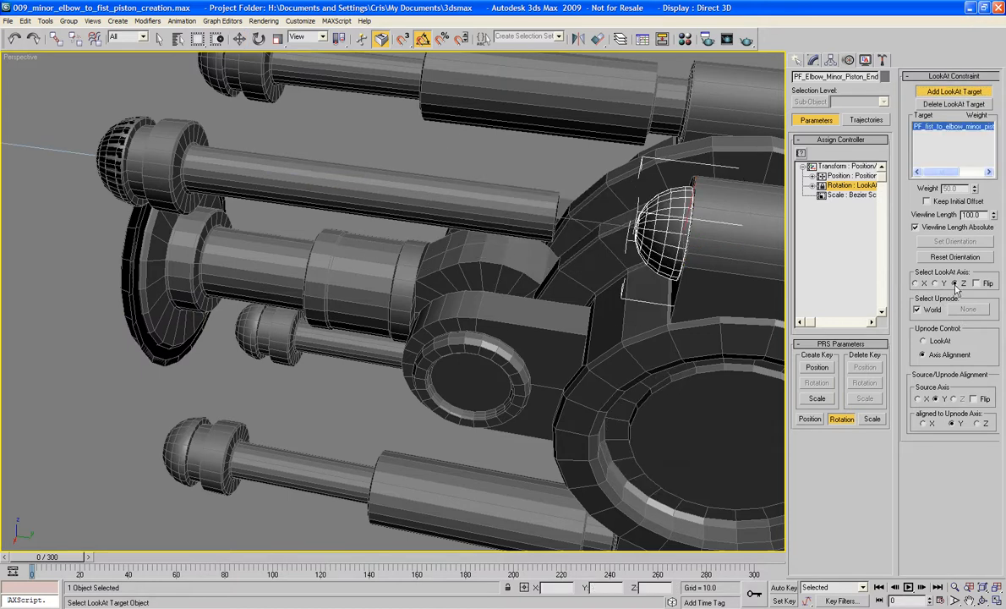
click(977, 284)
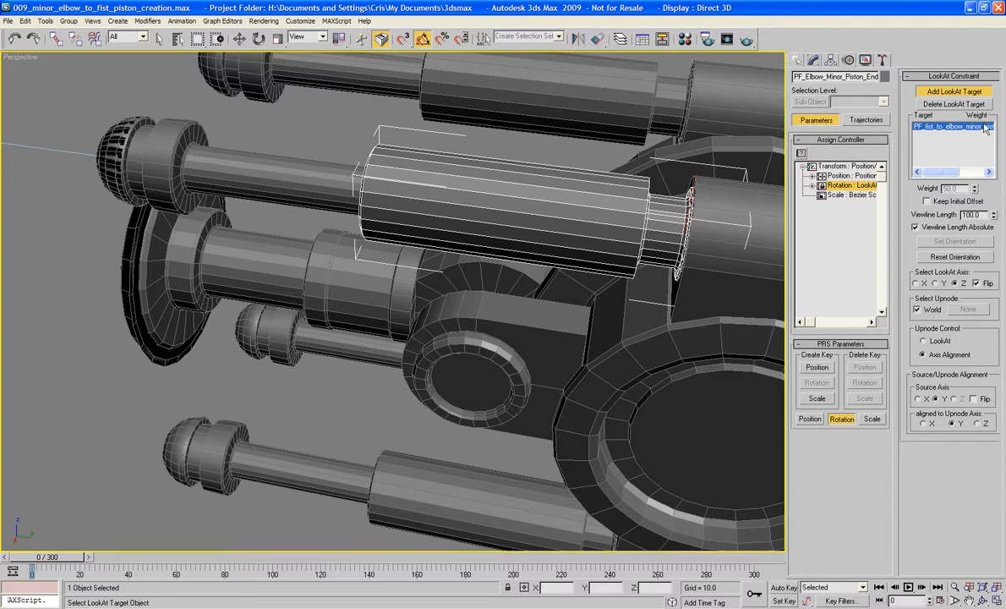
click(964, 95)
- Test the near upper piston by moving its rod and ball end together, undoing the trial moves
drag(69, 94, 123, 161)
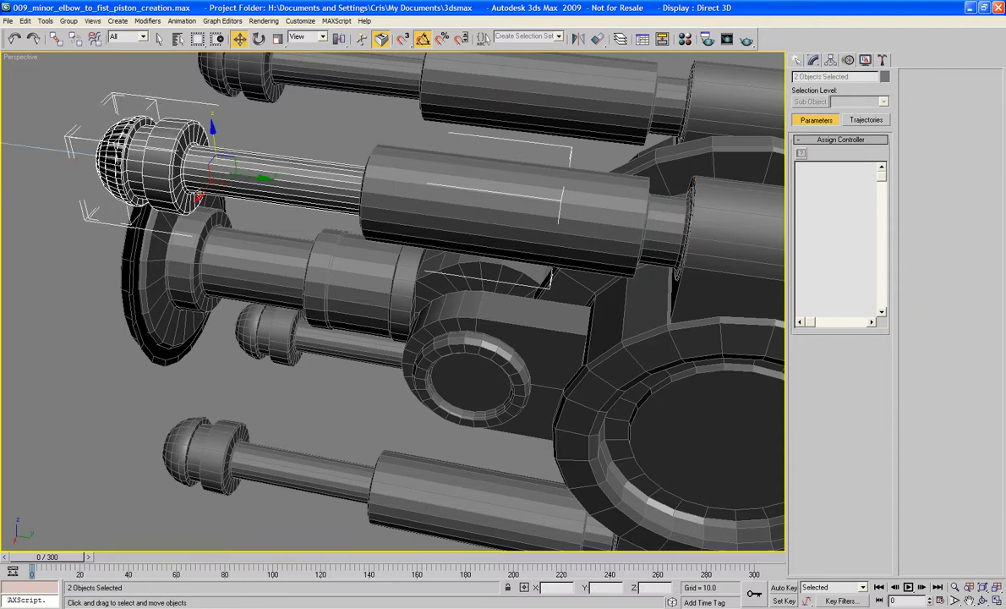
key(ctrl+z)
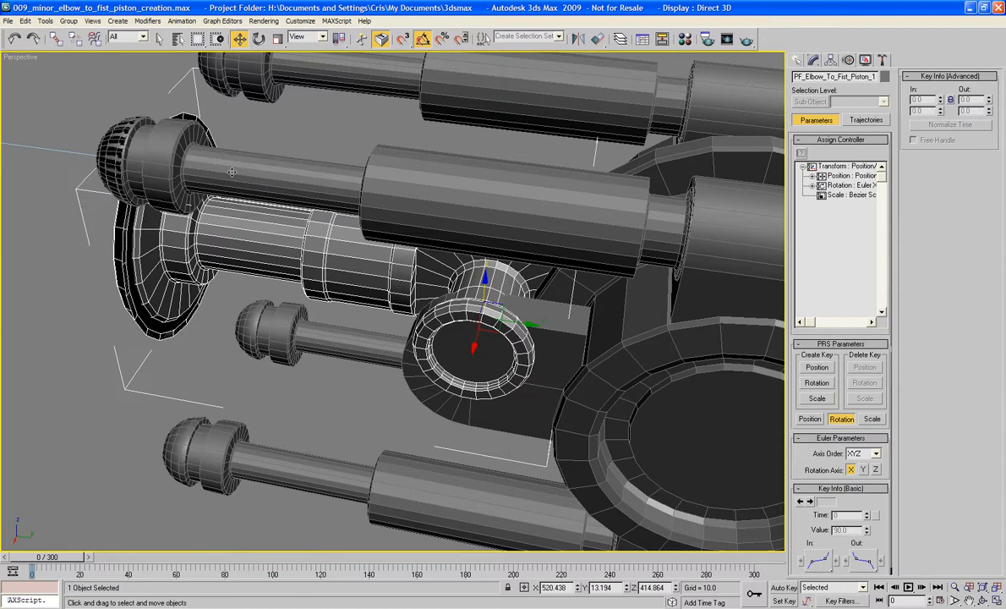
key(ctrl+z)
click(144, 104)
drag(45, 108, 134, 118)
drag(186, 189, 281, 188)
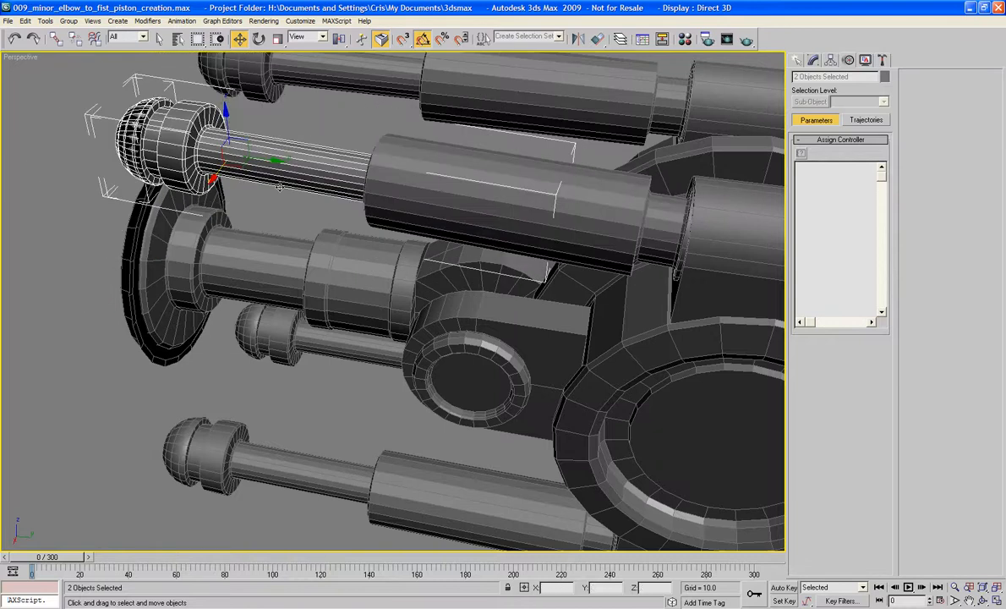
key(ctrl+z)
alt+middle_drag(304, 282, 378, 259)
scroll(350, 256, down, 5)
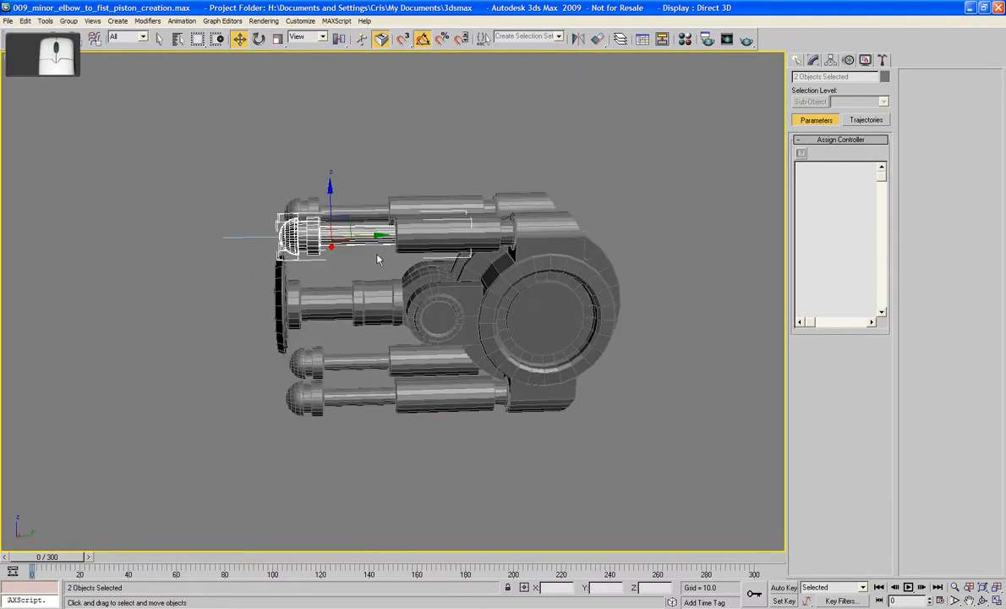
mouse_move(376, 237)
mouse_down()
mouse_move(326, 238)
mouse_move(406, 238)
mouse_move(383, 240)
mouse_up()
- Select the far upper piston rod
alt+middle_drag(383, 240, 435, 274)
scroll(444, 240, up, 5)
click(318, 252)
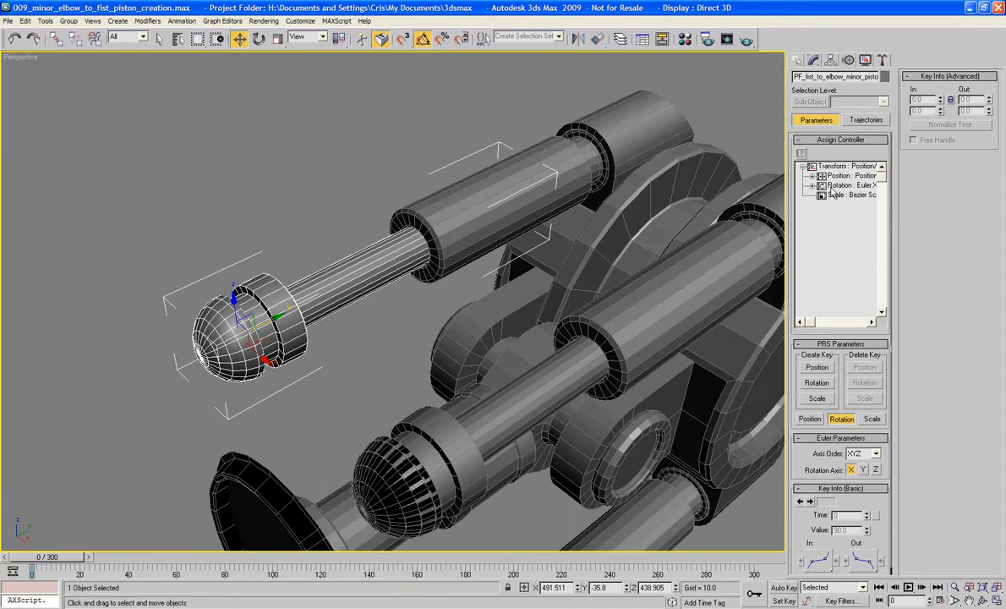
click(847, 175)
click(802, 152)
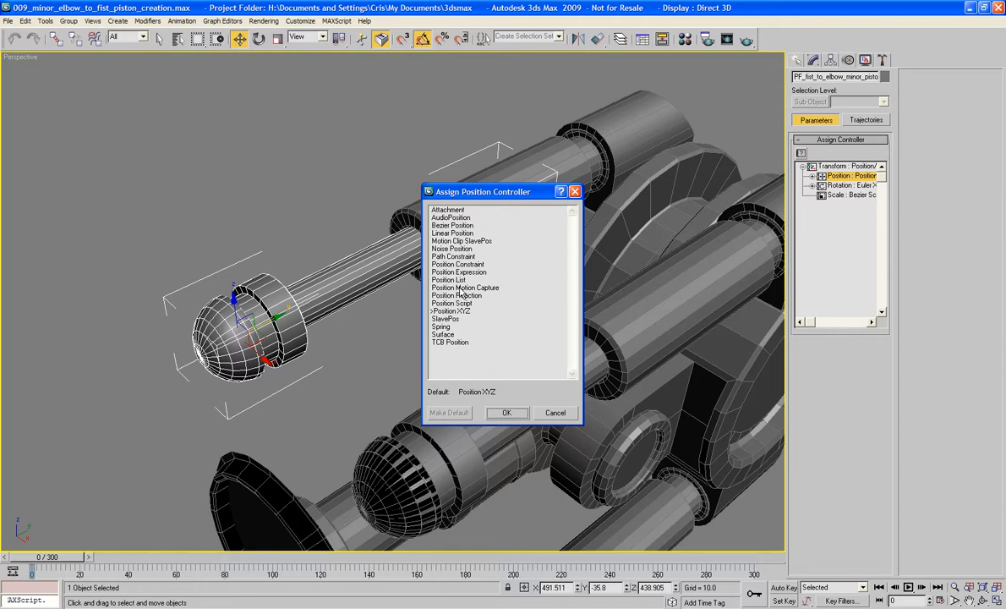
click(555, 414)
- Assign a LookAt Constraint to the rotation of the far upper piston rod
click(831, 185)
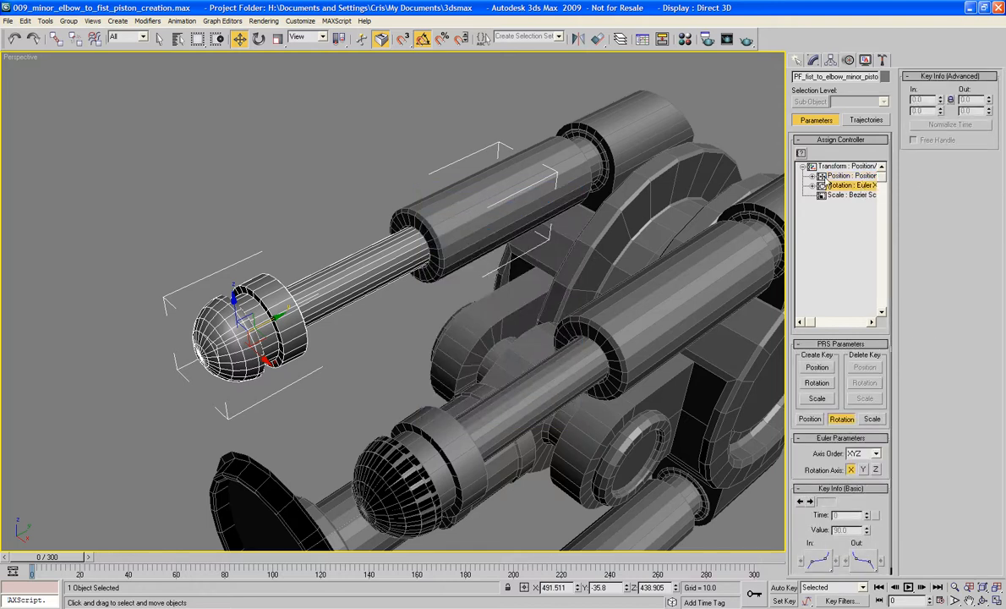
click(801, 154)
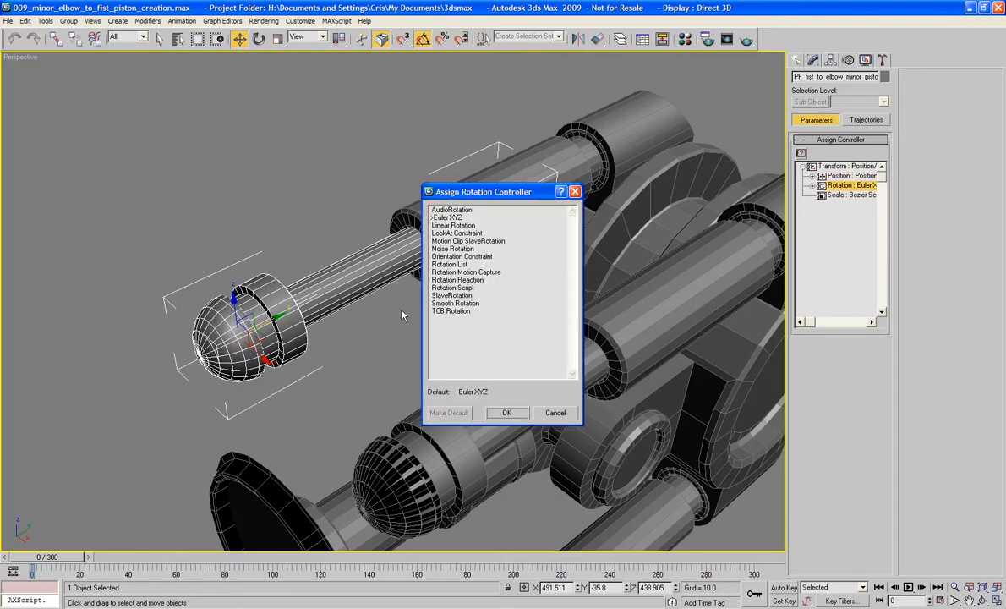
double_click(455, 234)
- Add PF_dummy_minor_piston_control_03 as the far upper rod's LookAt target and set the LookAt axis to Z with Flip enabled
click(956, 92)
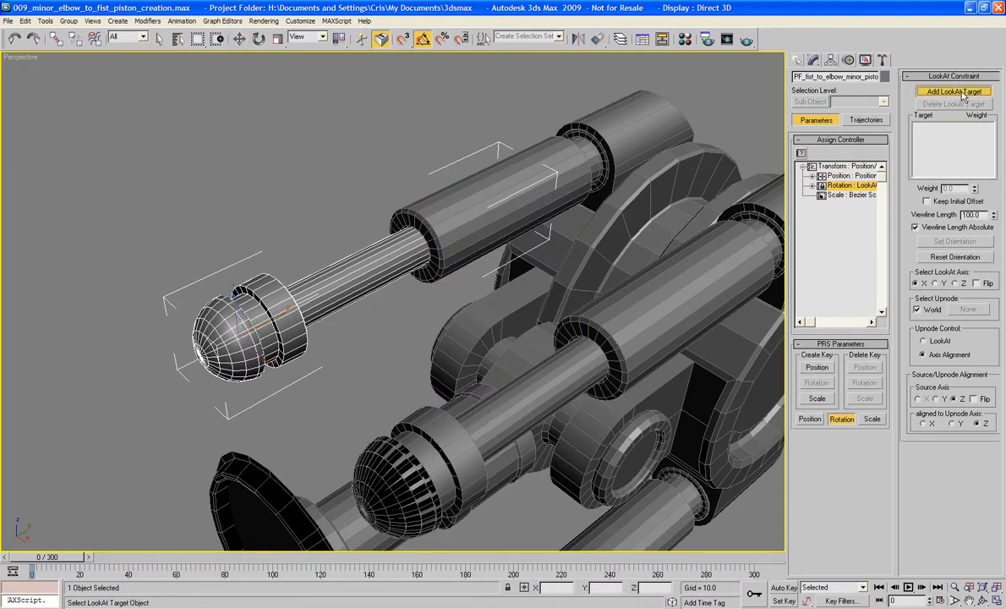
key(h)
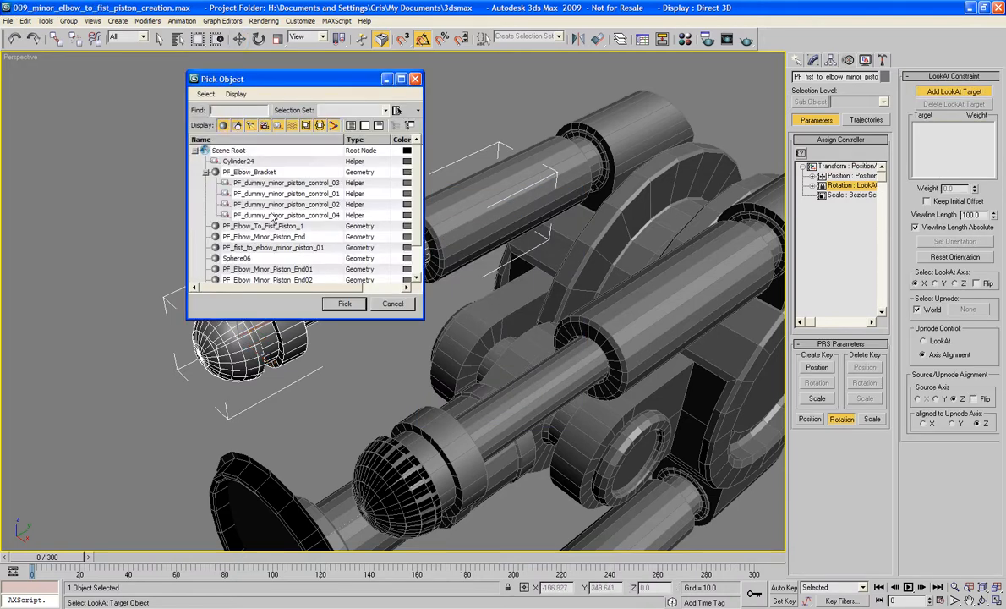
double_click(251, 182)
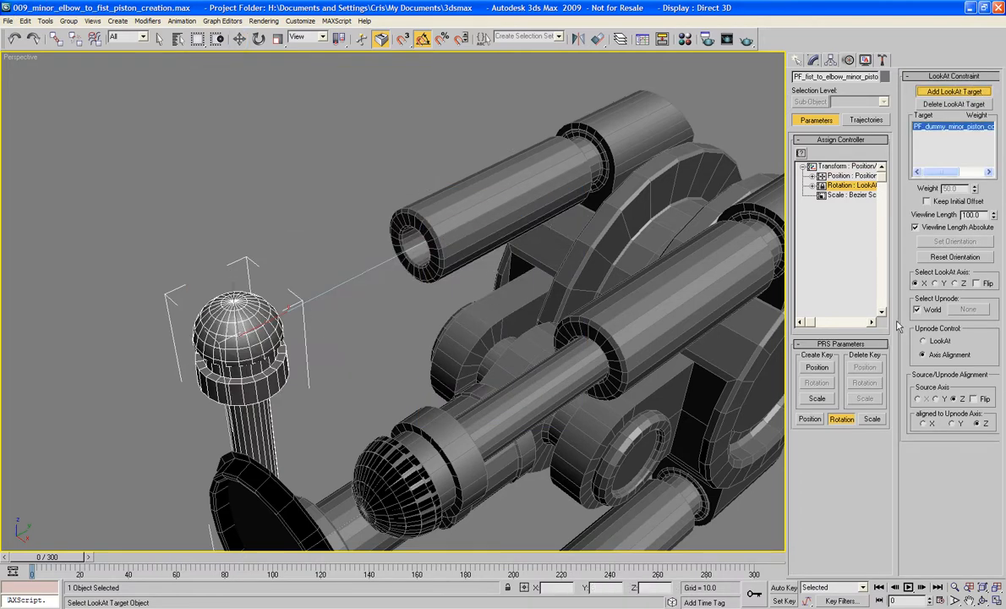
click(956, 283)
click(976, 284)
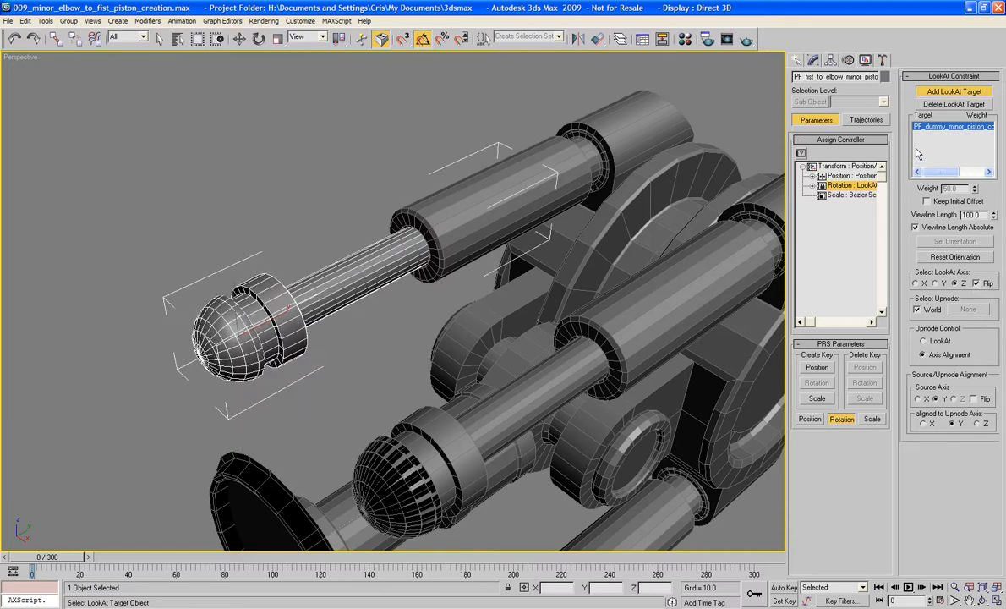
key(w)
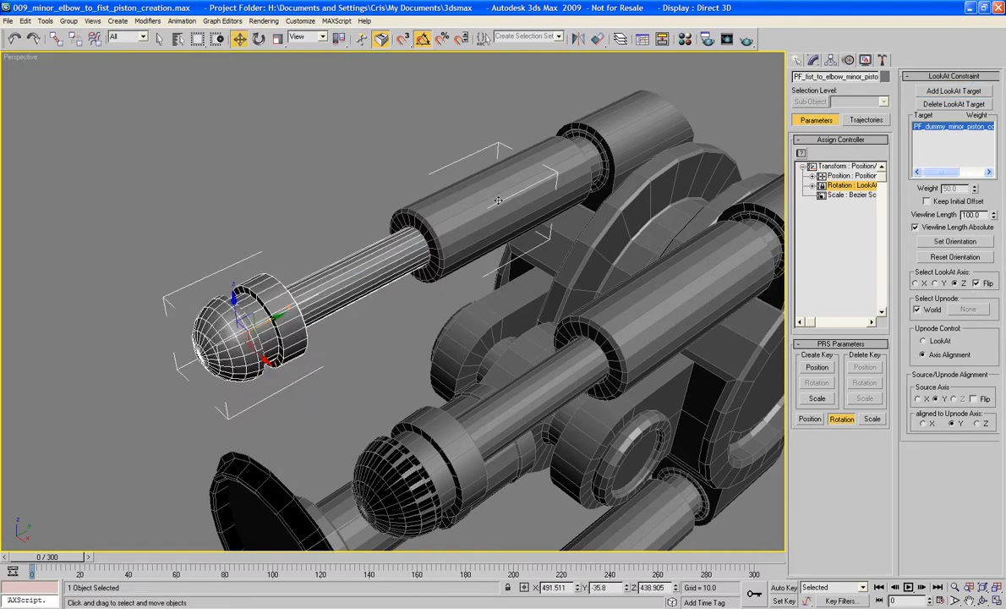
- Select the far upper piston's outer sleeve and assign a LookAt Constraint to its rotation
click(498, 201)
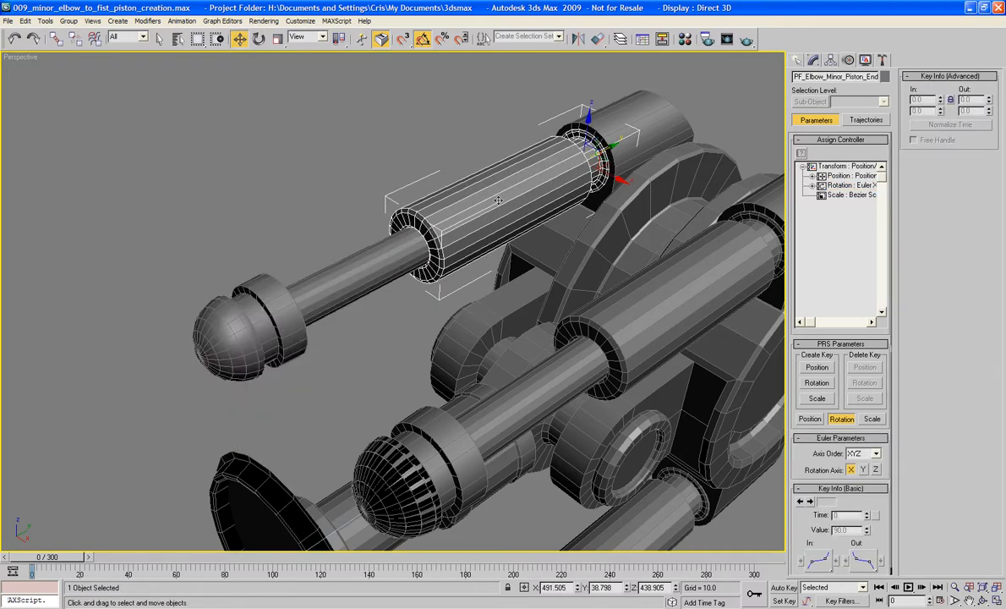
click(845, 185)
click(801, 155)
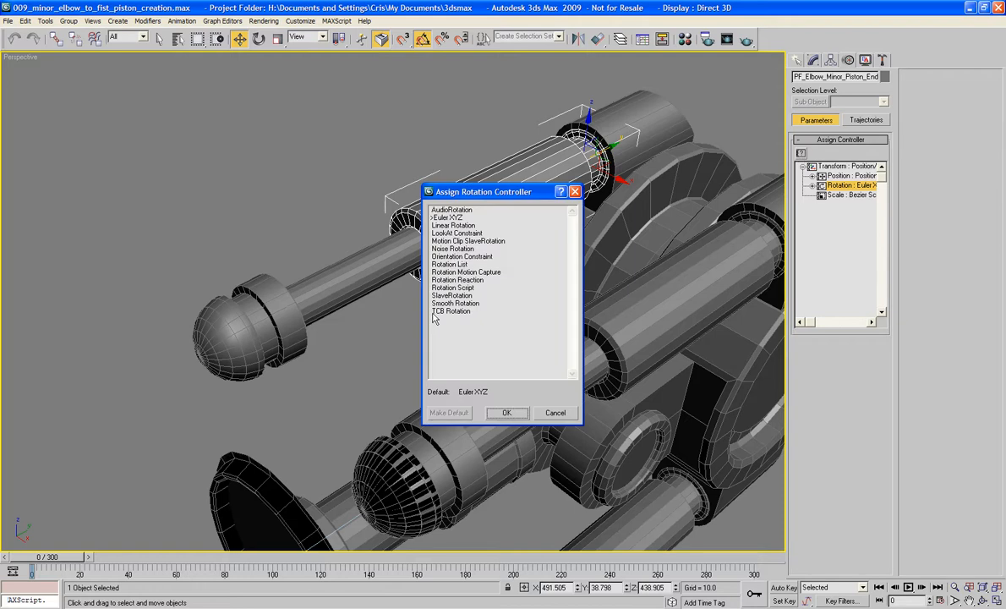
double_click(433, 247)
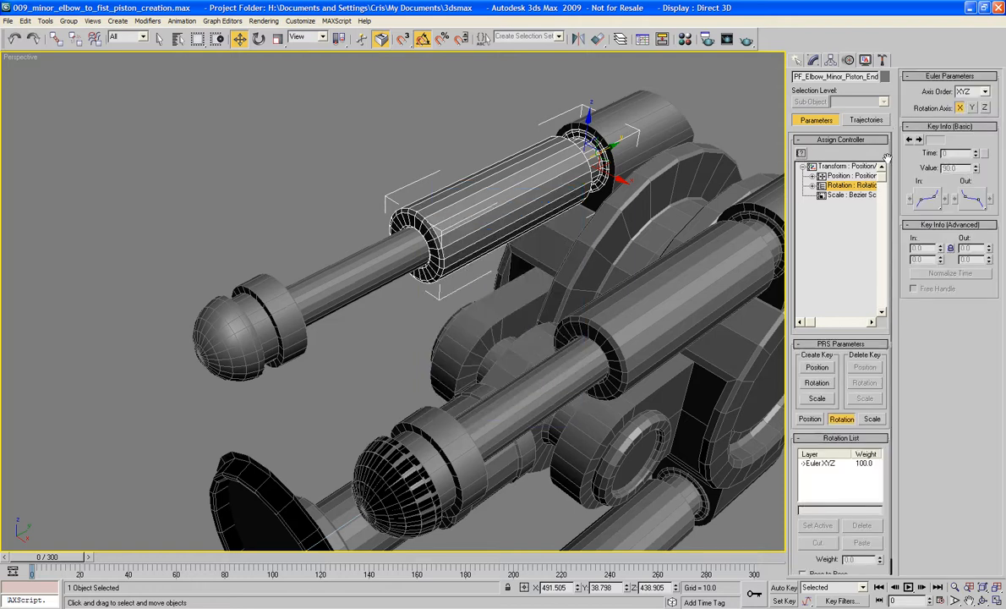
click(803, 155)
double_click(458, 234)
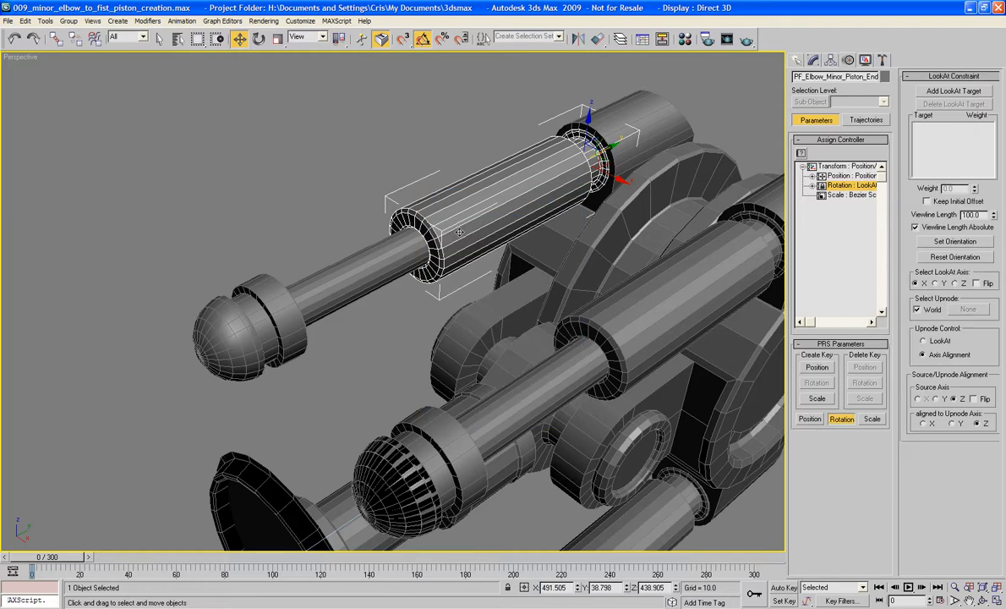
- Add the far upper piston rod as the sleeve's LookAt target and set the LookAt axis to Z with Flip enabled
click(953, 90)
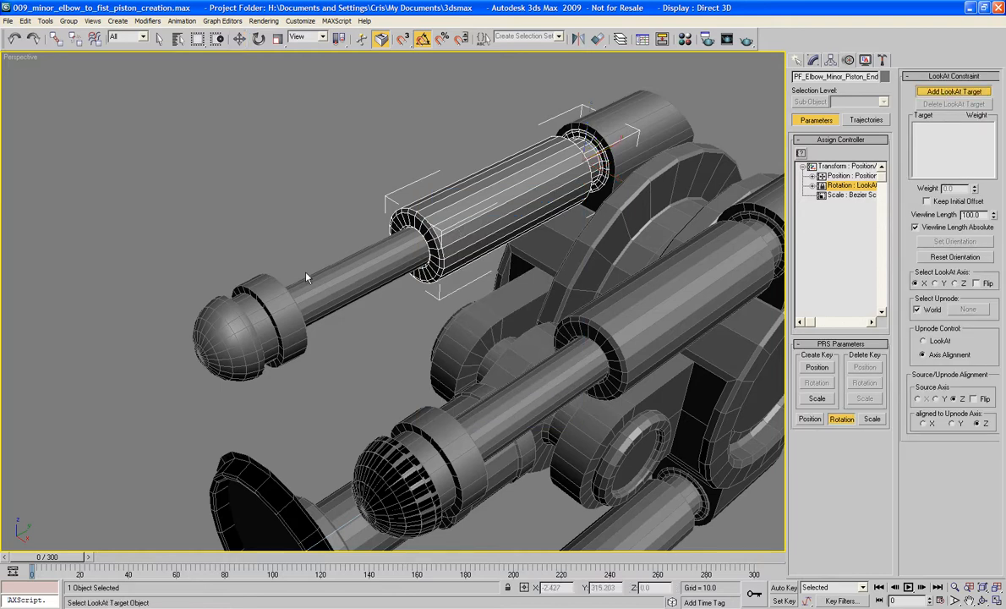
click(286, 258)
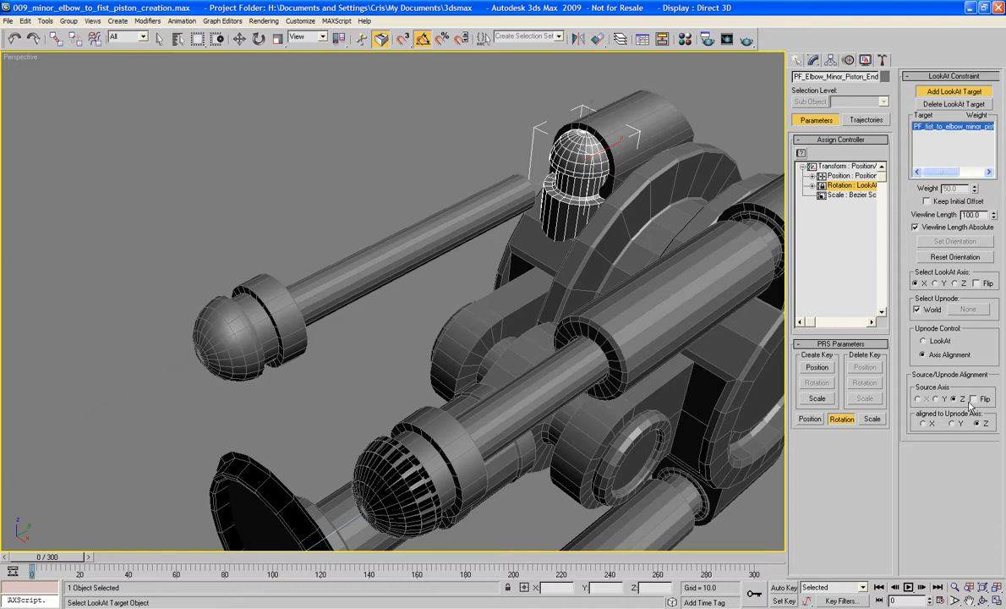
click(956, 284)
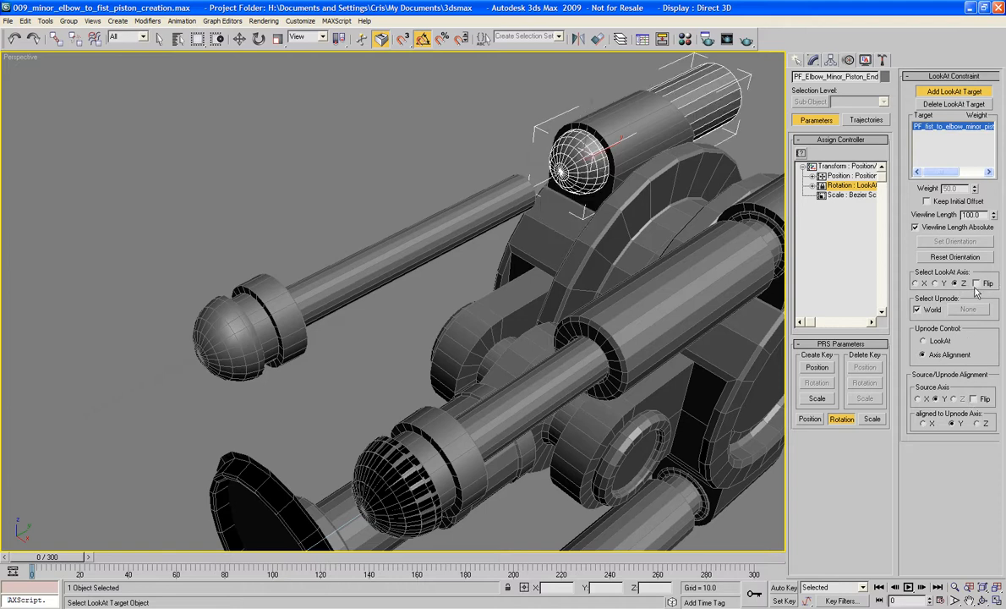
click(976, 285)
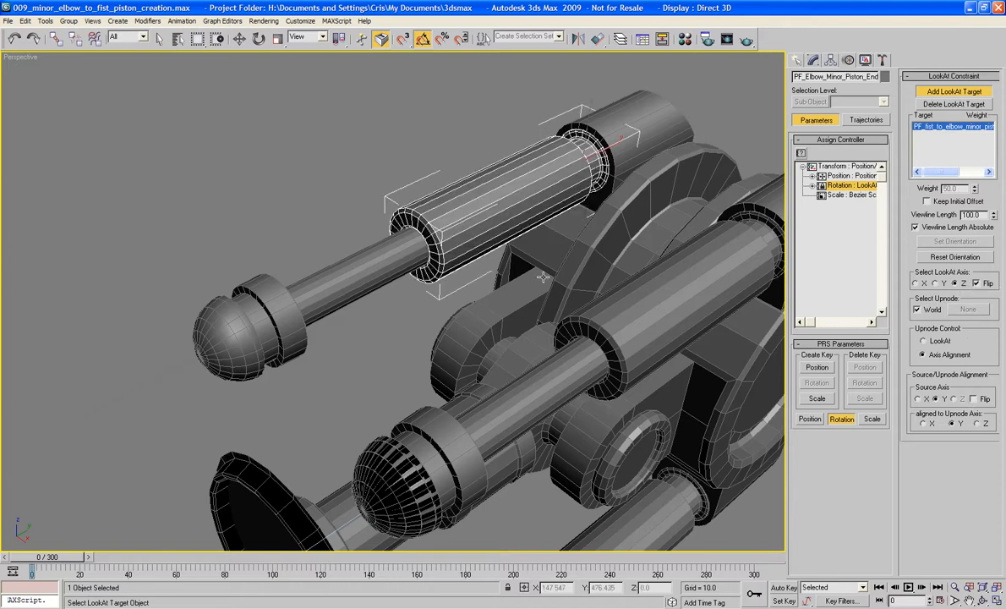
click(963, 94)
- Select the far lower piston rod and assign a LookAt Constraint to its rotation
alt+middle_drag(413, 318, 611, 294)
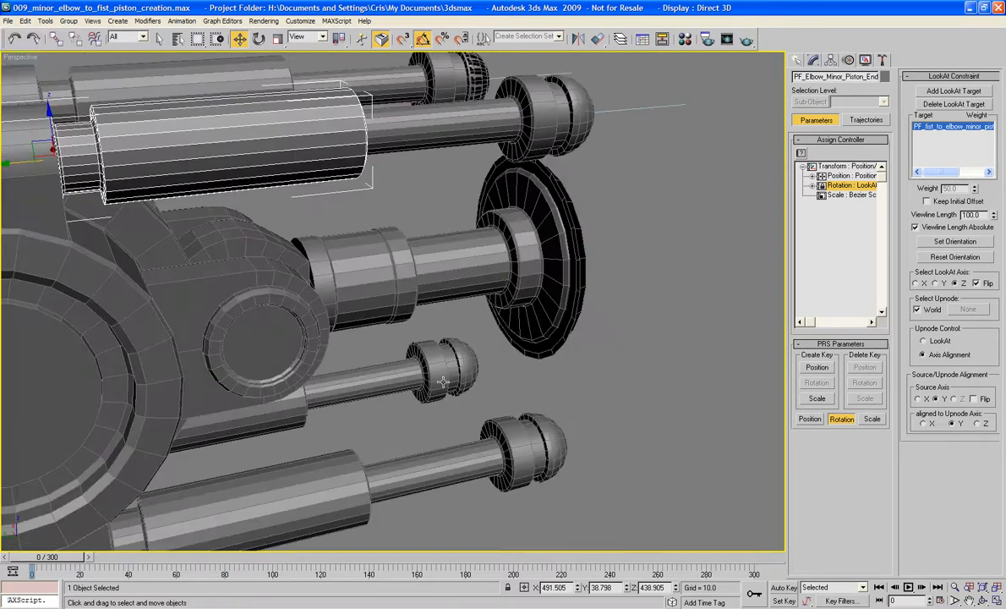
click(414, 376)
alt+middle_drag(427, 359, 452, 397)
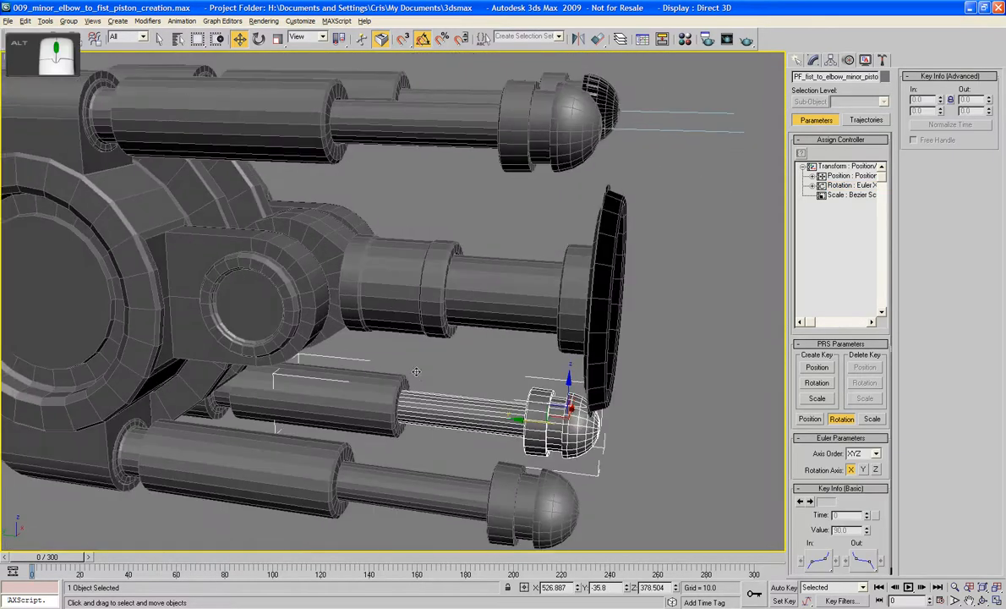
drag(451, 384, 464, 407)
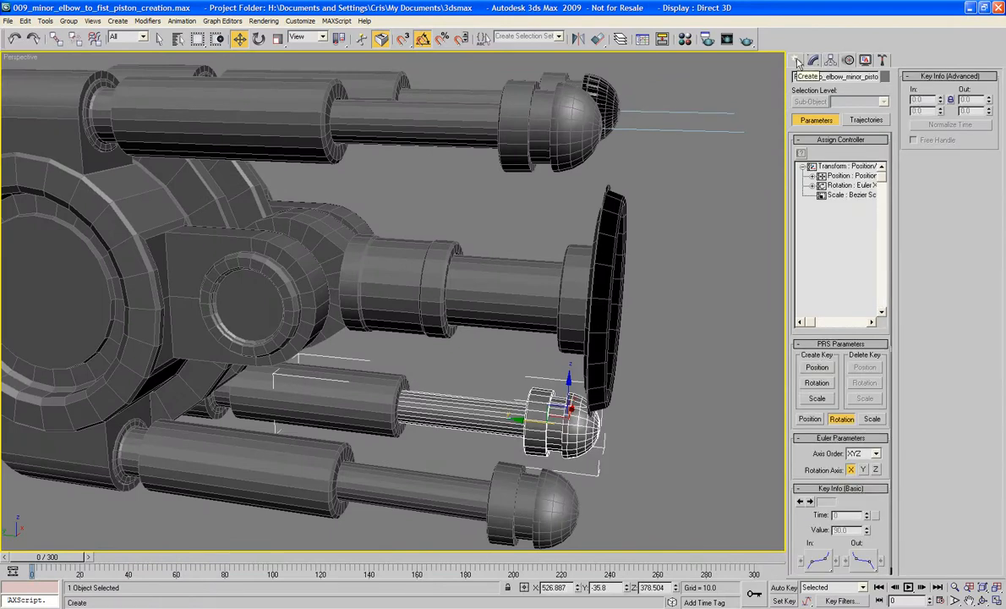
click(837, 186)
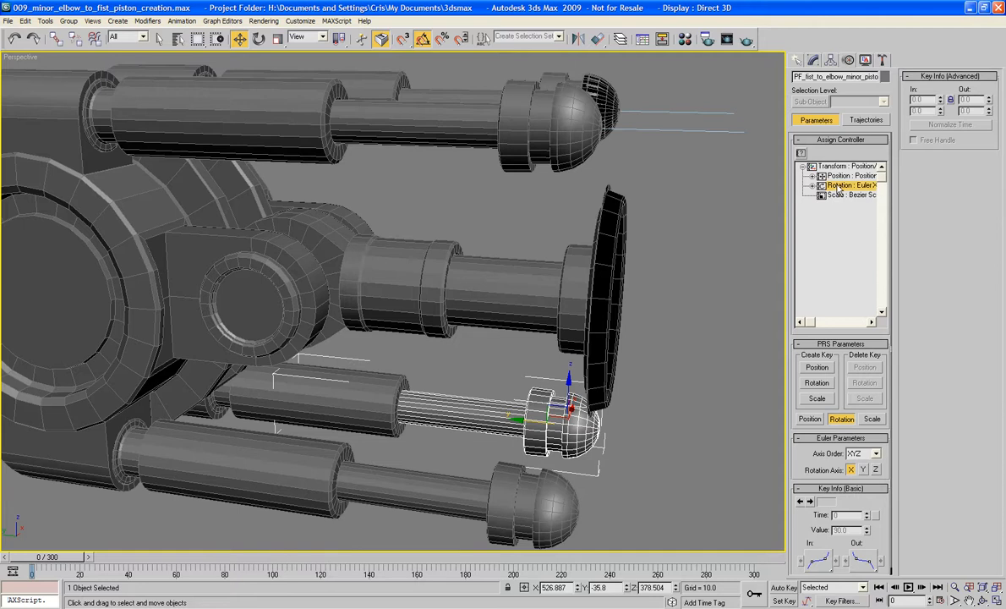
click(801, 153)
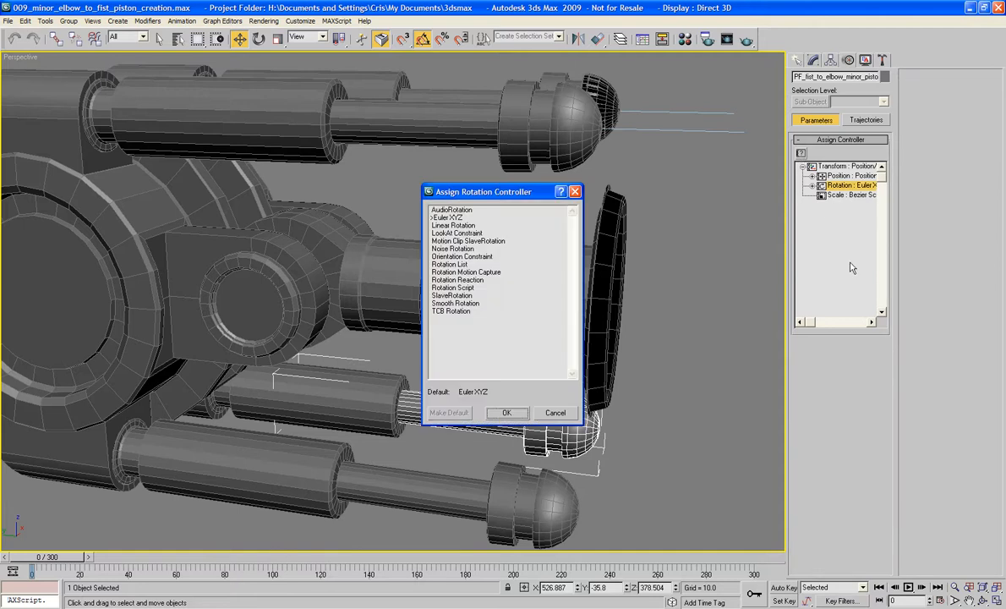
double_click(457, 234)
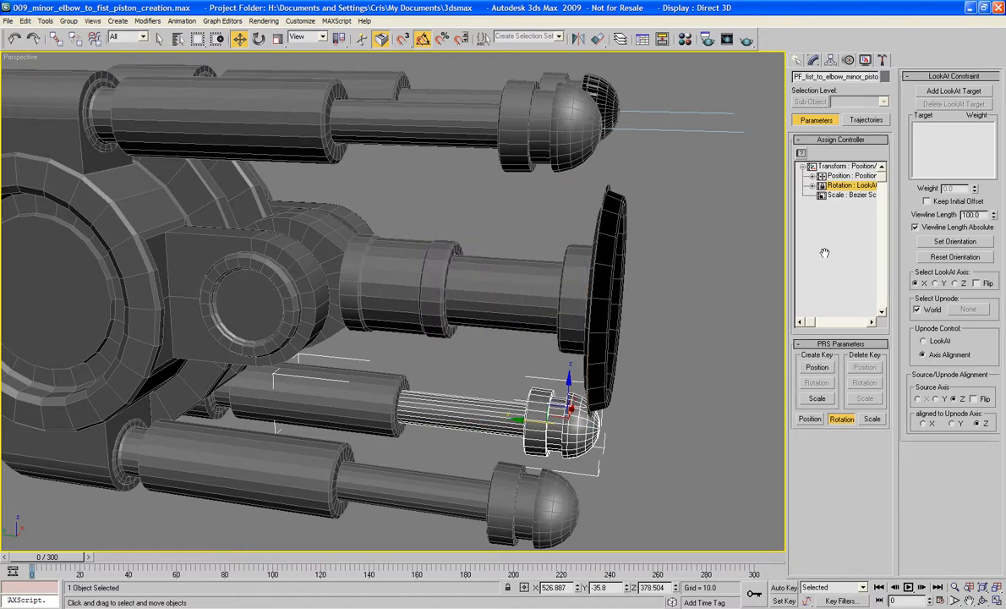
- Add PF_dummy_minor_piston_control_01 as the far lower rod's LookAt target and set the LookAt axis to Z with Flip enabled
click(956, 91)
key(h)
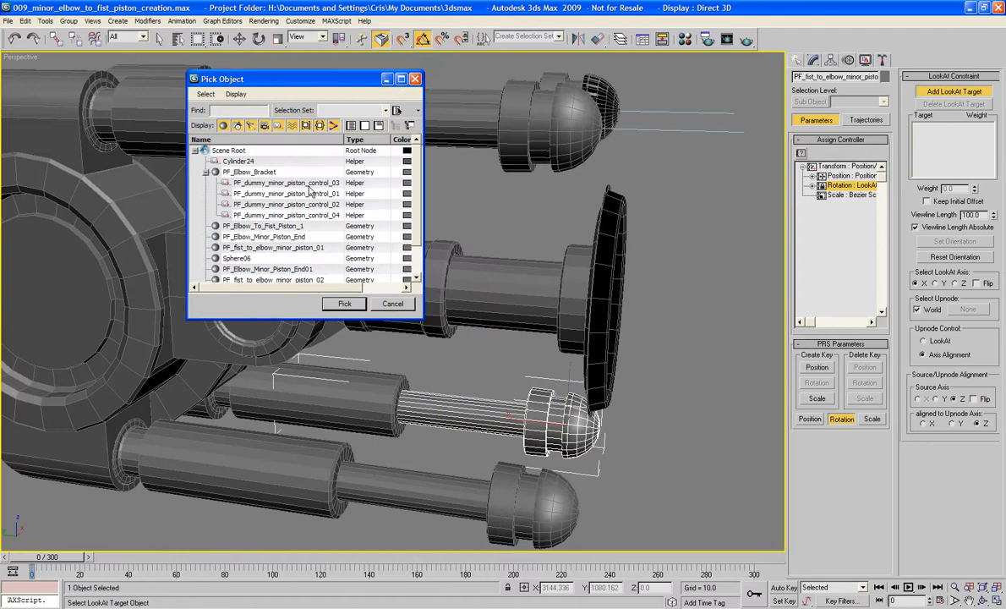
double_click(314, 195)
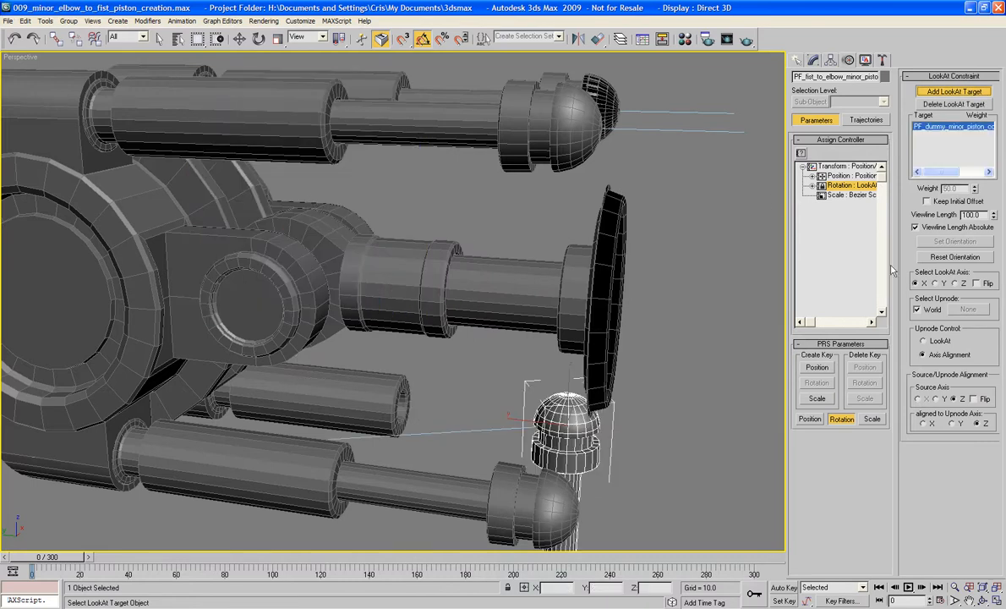
click(954, 283)
click(977, 283)
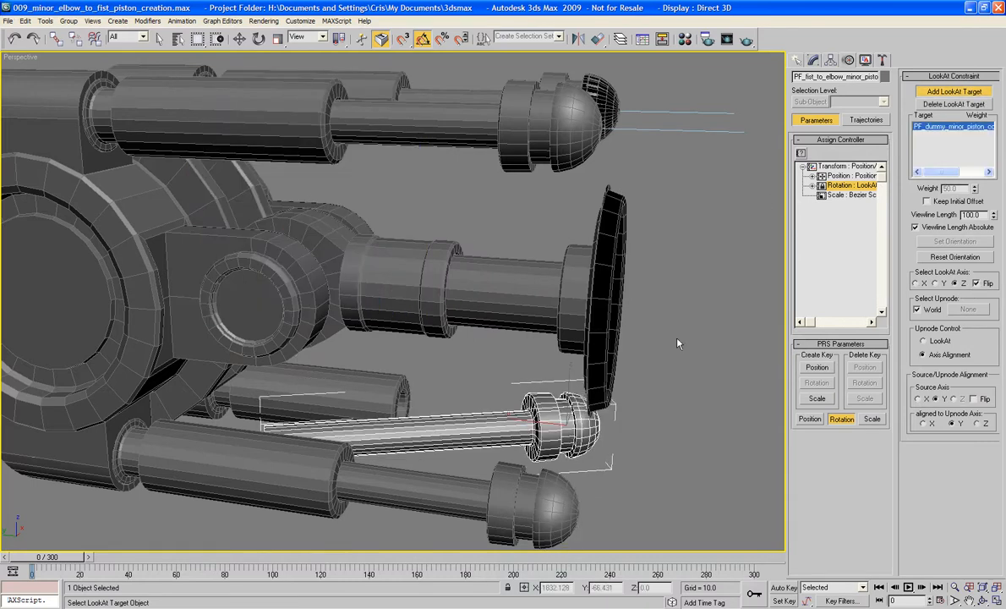
- Delete the far lower rod's LookAt target and add the control dummy belonging to its own piston instead
click(953, 104)
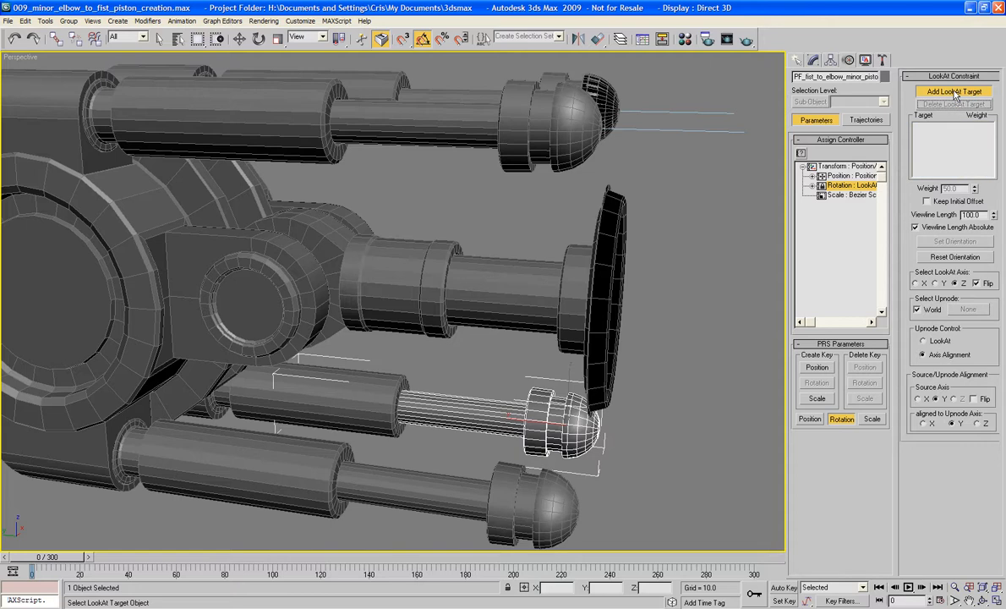
key(h)
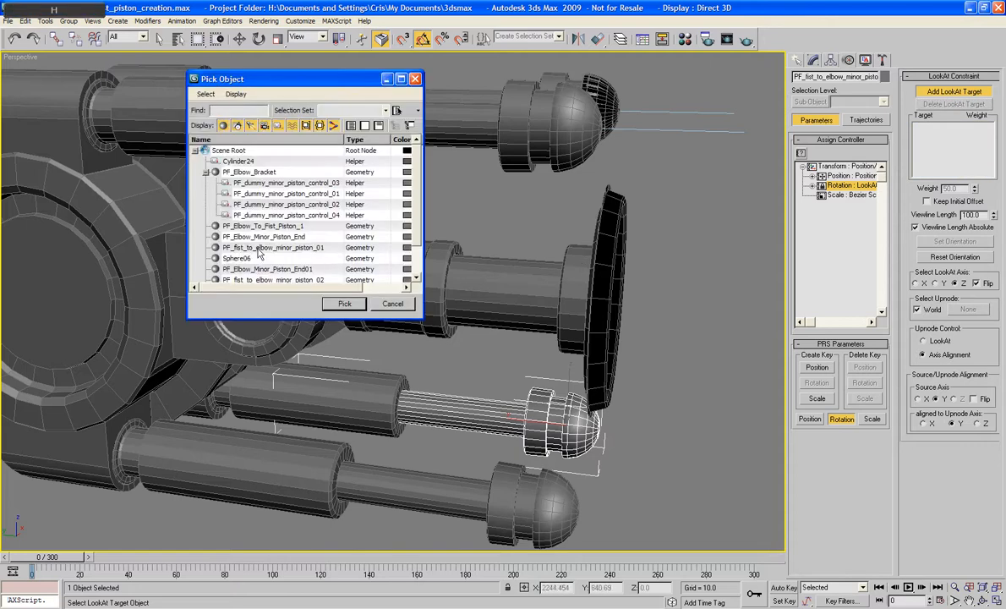
double_click(277, 194)
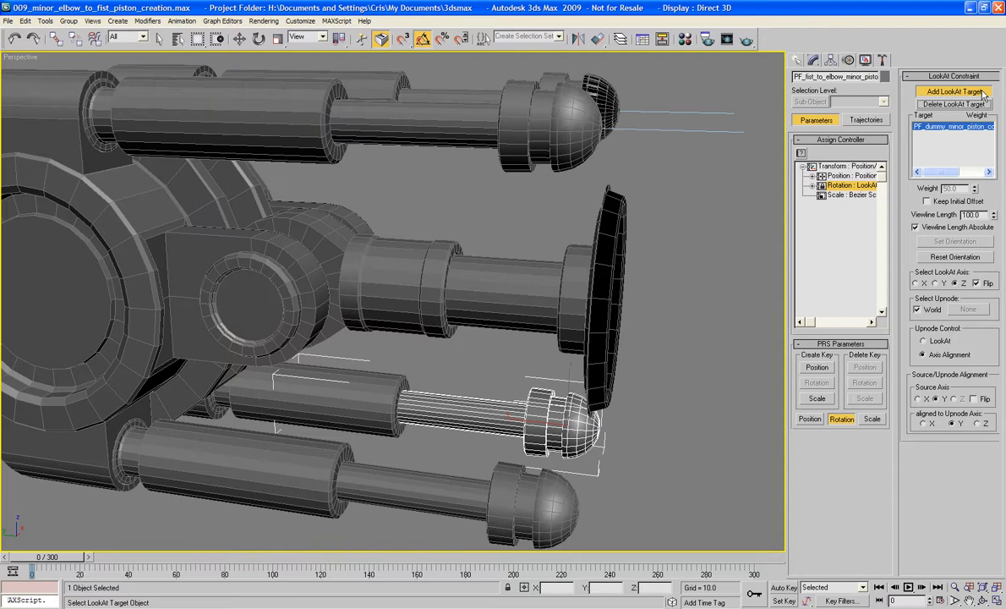
key(w)
- Select the far lower piston's outer sleeve and assign a LookAt Constraint to its rotation
click(417, 376)
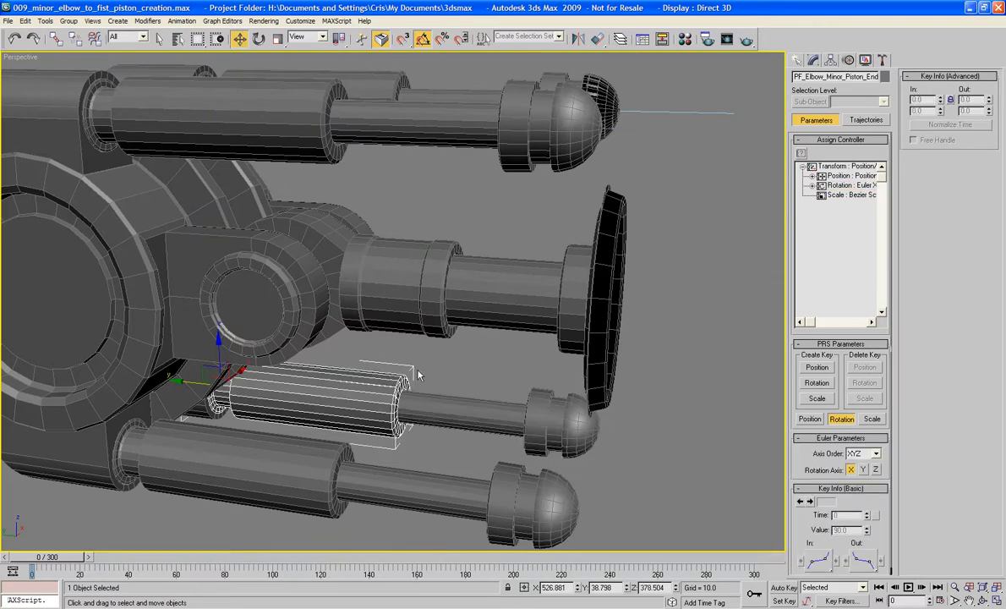
click(848, 185)
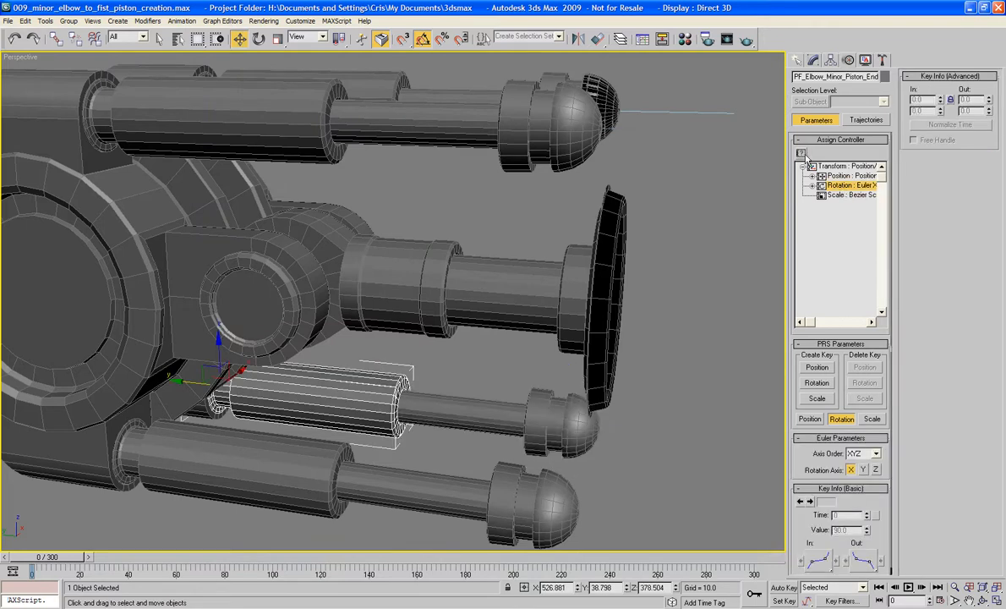
click(802, 155)
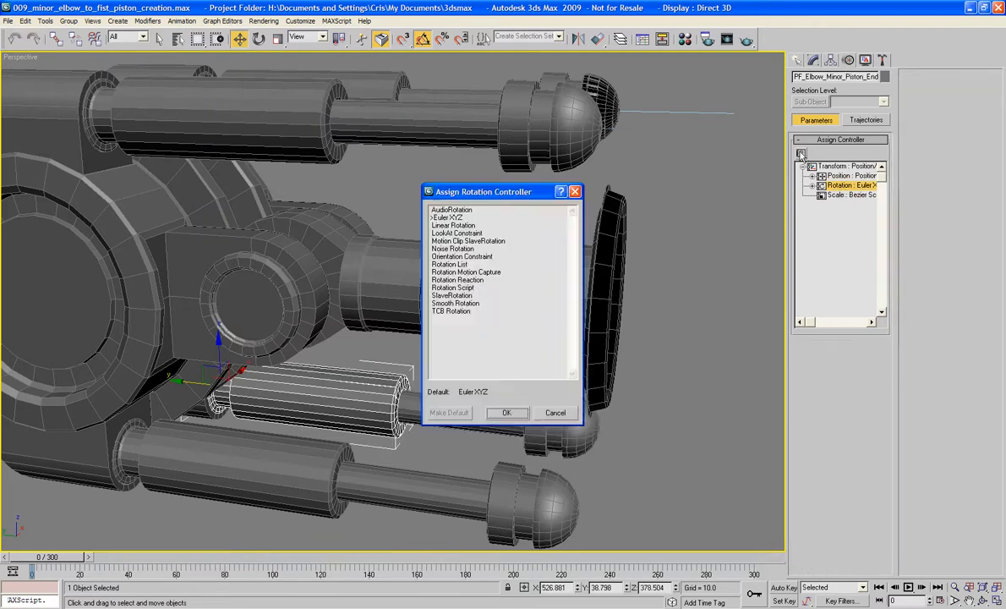
double_click(446, 234)
- Add the far lower piston rod as the sleeve's LookAt target and set the LookAt axis to Z with Flip enabled
click(935, 93)
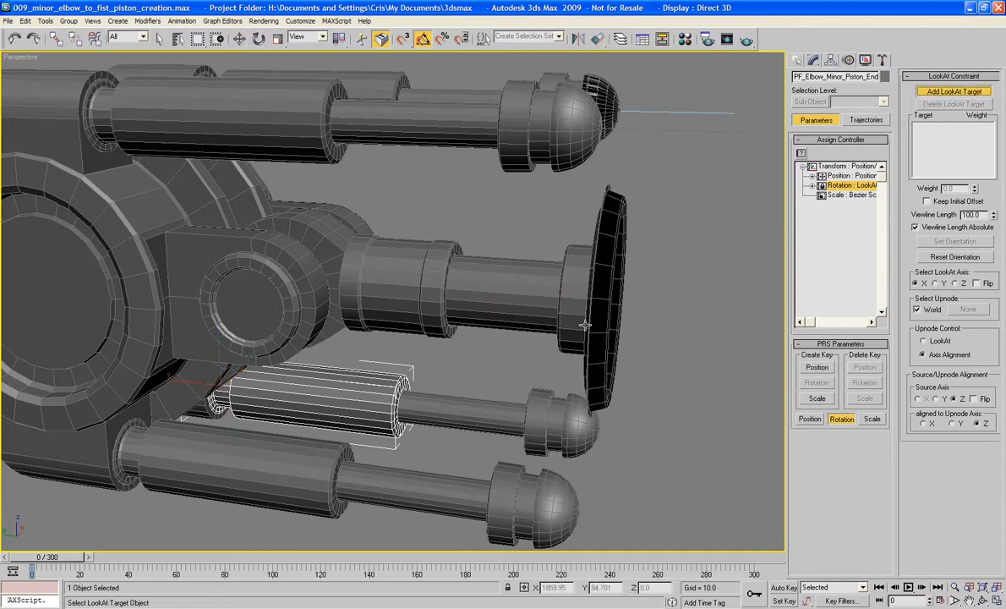
click(510, 426)
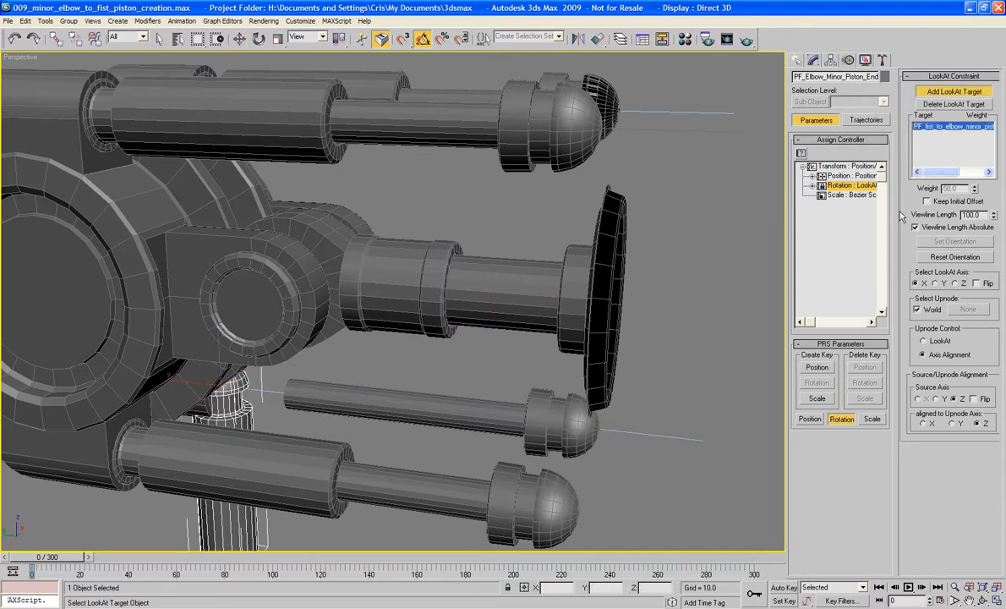
click(977, 283)
click(954, 283)
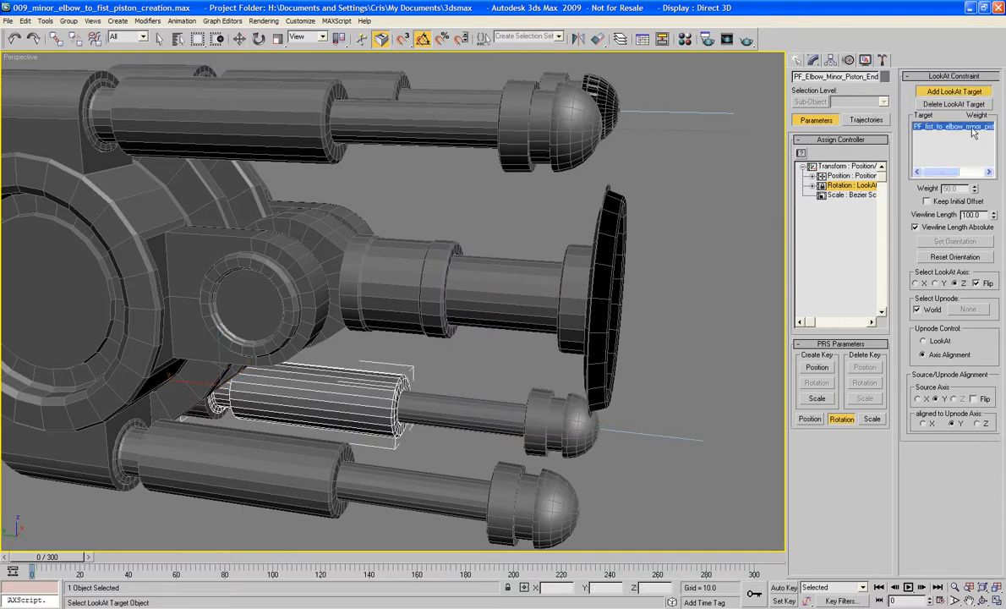
click(965, 91)
- Select the near lower piston rod and assign a LookAt Constraint to its rotation
middle_drag(646, 312, 672, 229)
scroll(595, 240, down, 5)
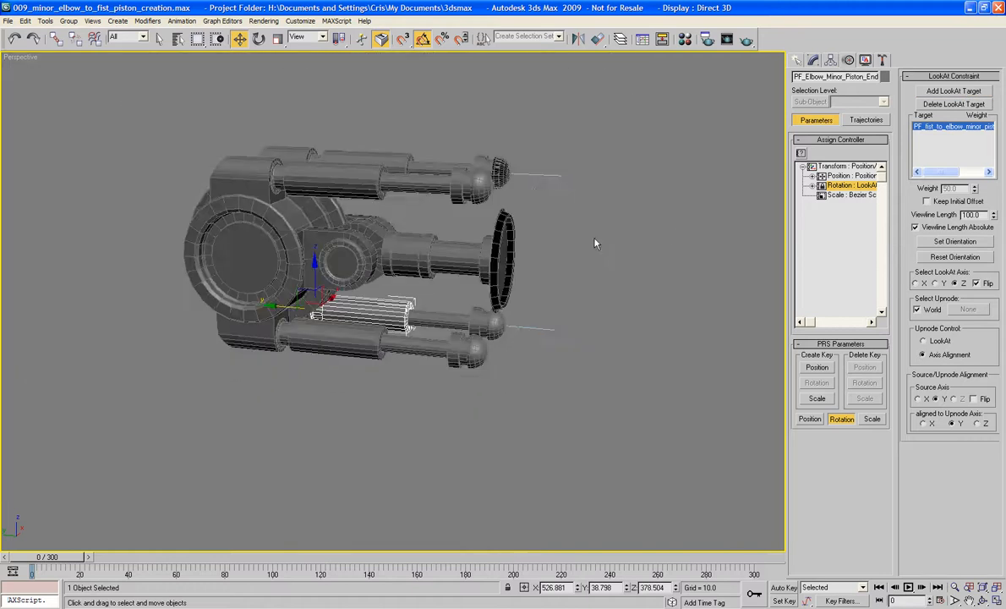
alt+middle_drag(595, 240, 553, 279)
scroll(554, 283, up, 5)
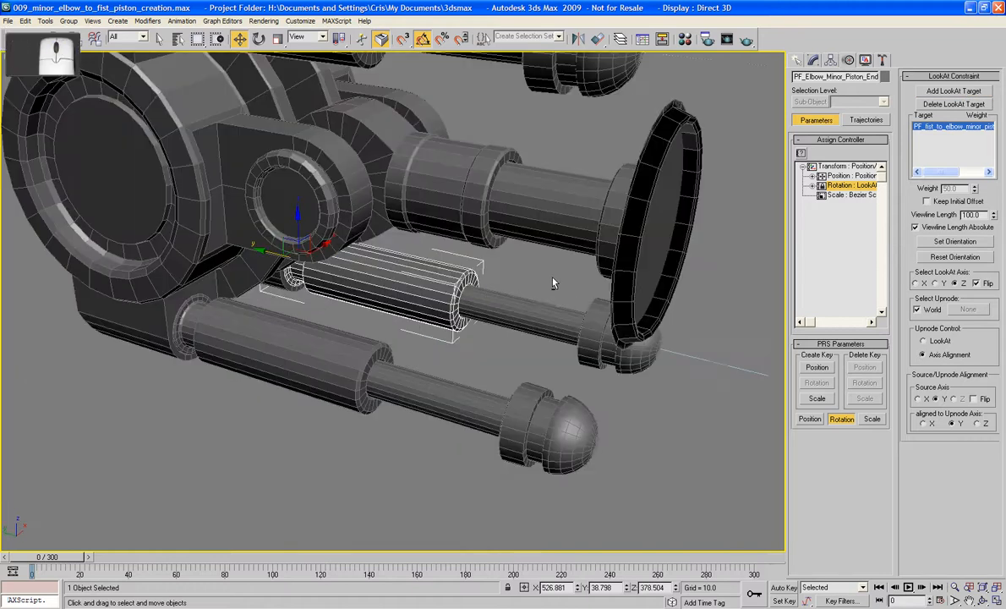
click(472, 403)
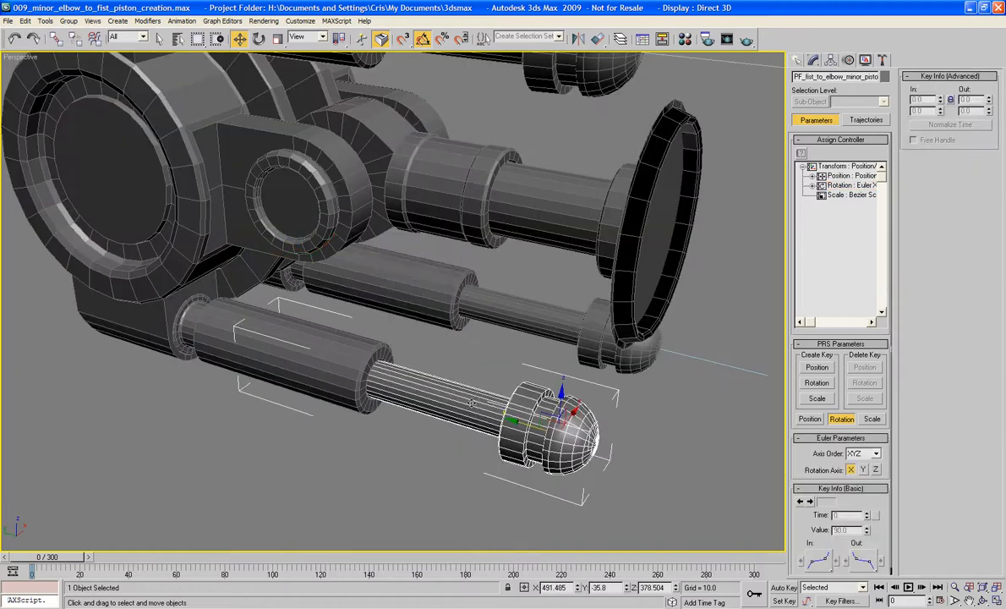
double_click(854, 185)
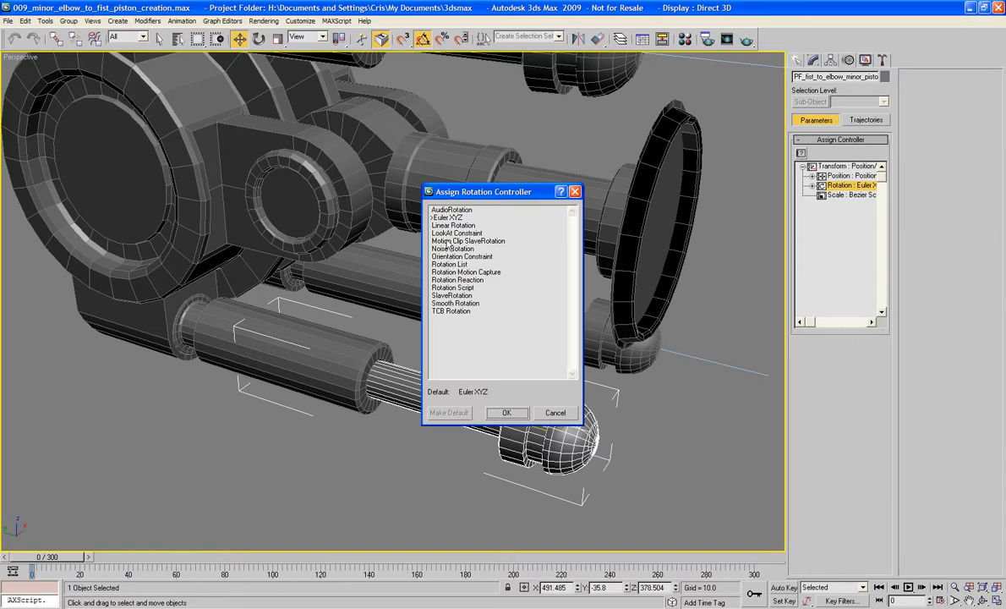
double_click(448, 234)
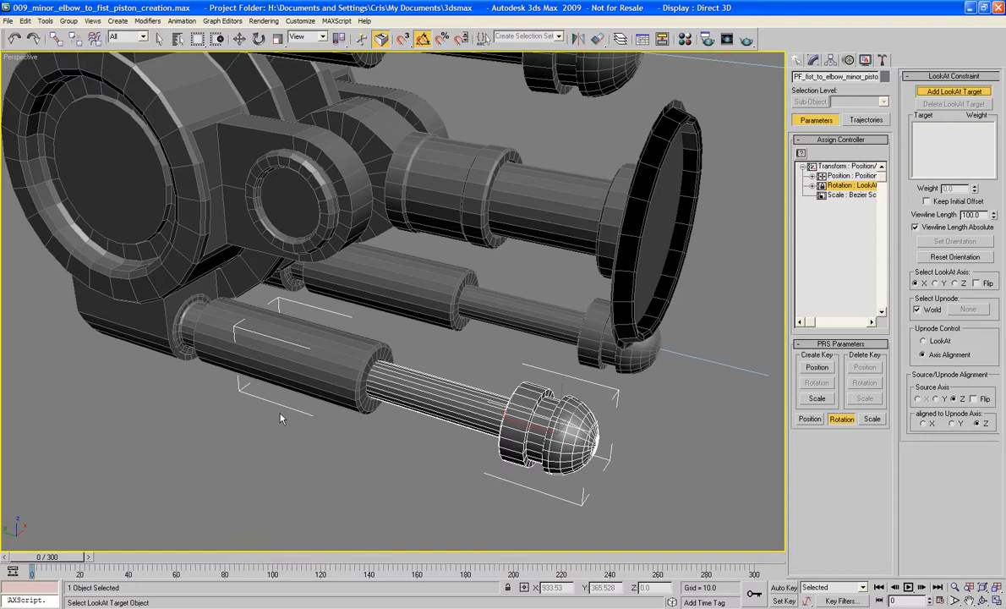
- Add PF_dummy_minor_piston_control_01 as the near lower rod's LookAt target and set the LookAt axis to Z with Flip enabled
key(h)
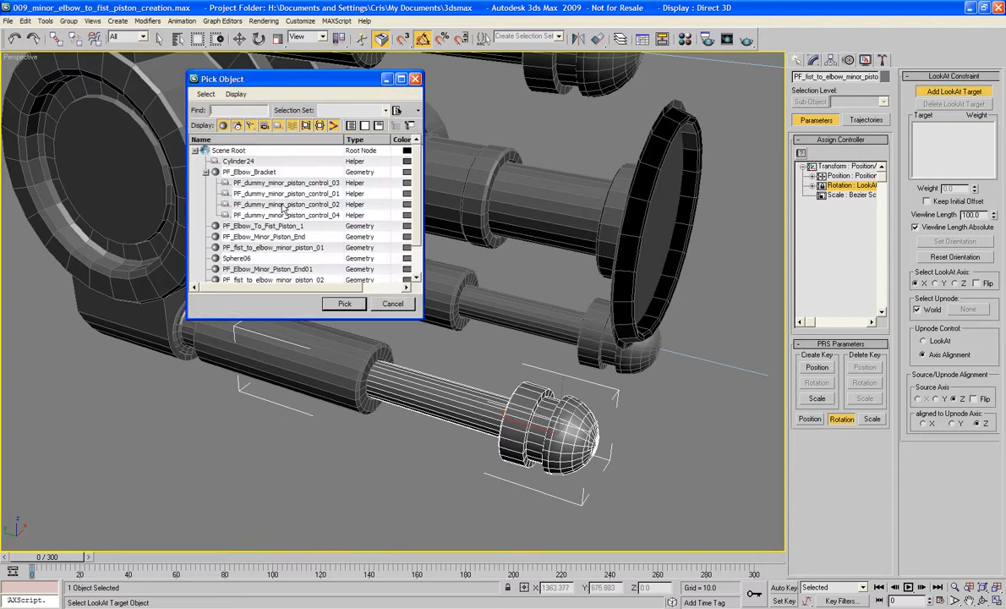
double_click(284, 194)
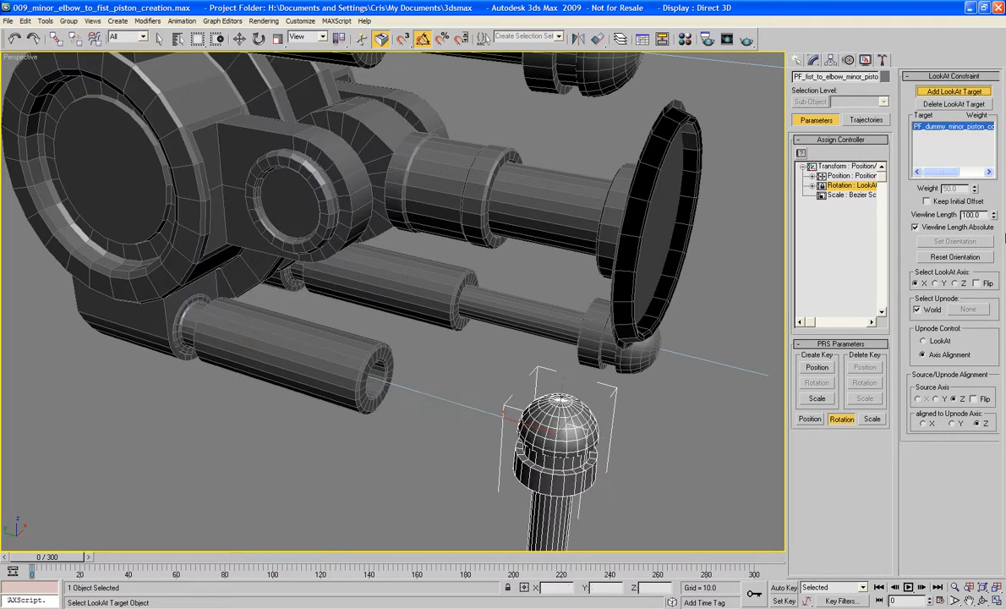
click(956, 285)
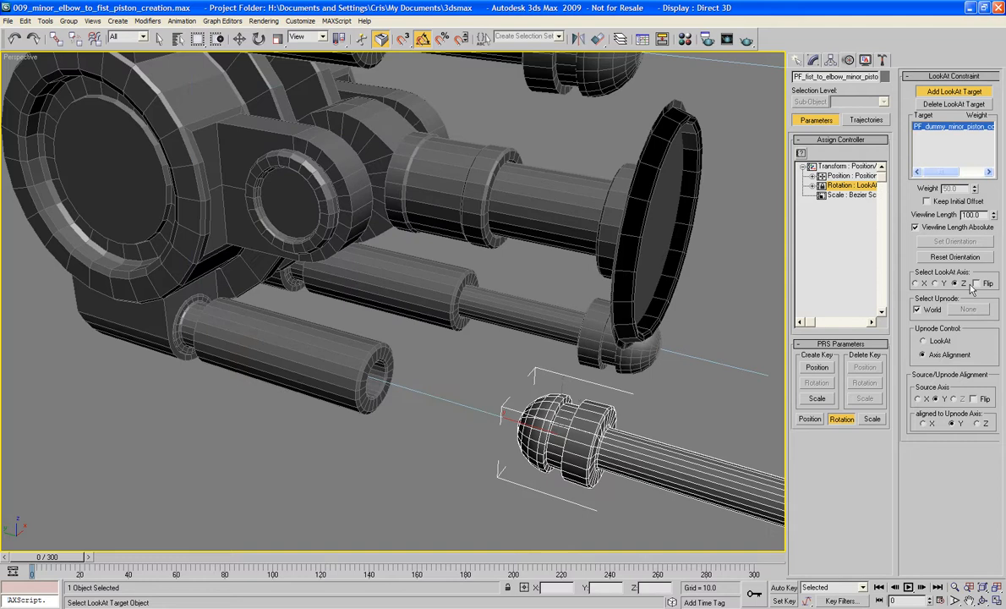
click(978, 284)
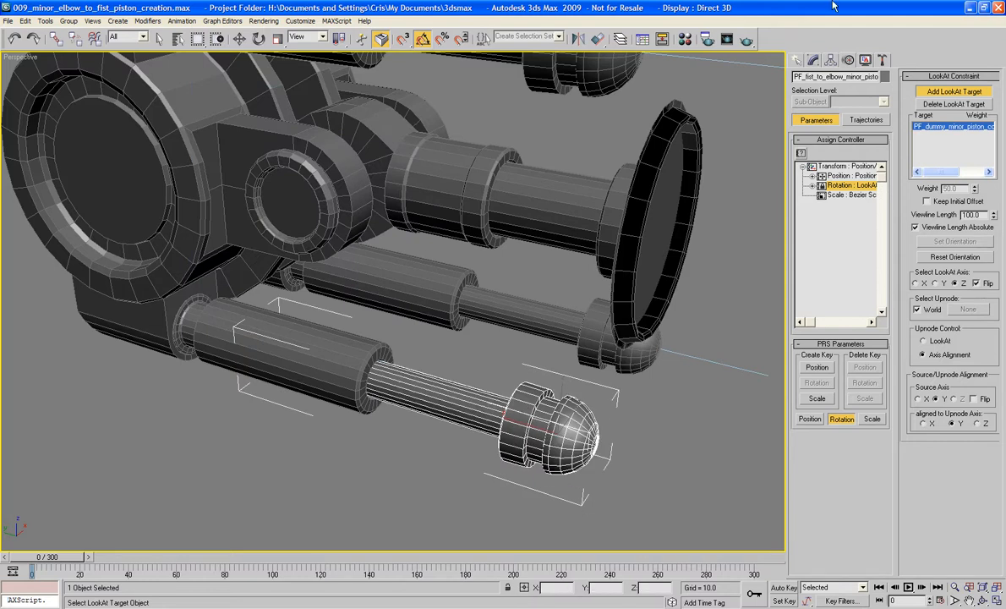
- Finish picking the near lower rod's target, select that piston's outer sleeve, and assign a LookAt Constraint to its rotation
click(928, 95)
scroll(600, 290, down, 3)
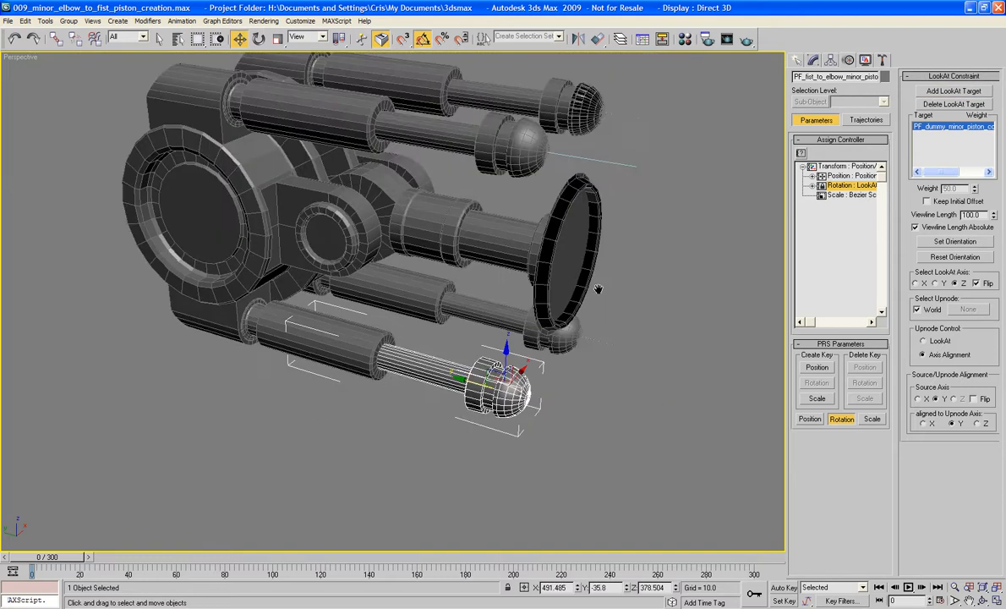
mouse_move(599, 290)
alt+middle_down()
mouse_move(657, 289)
mouse_move(590, 289)
mouse_move(675, 288)
mouse_move(651, 349)
mouse_move(549, 295)
mouse_move(547, 284)
mouse_move(617, 293)
mouse_move(599, 355)
mouse_move(617, 291)
alt+middle_up()
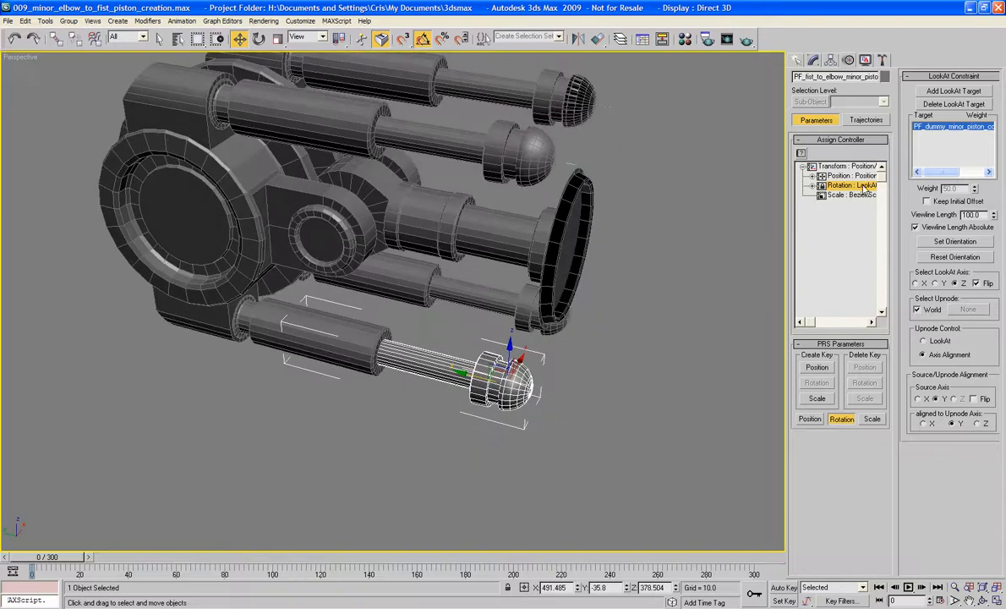
click(365, 368)
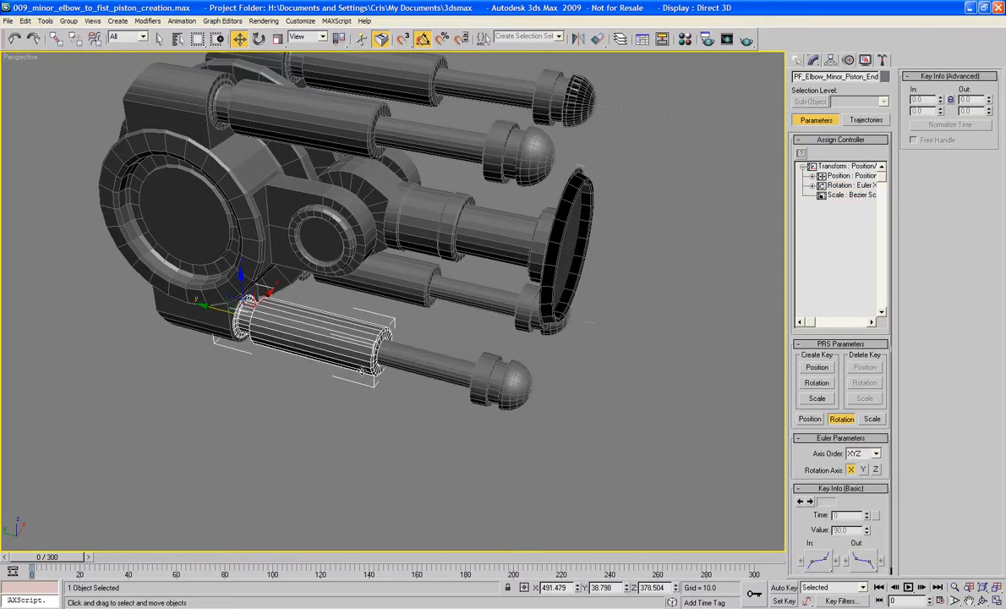
click(855, 185)
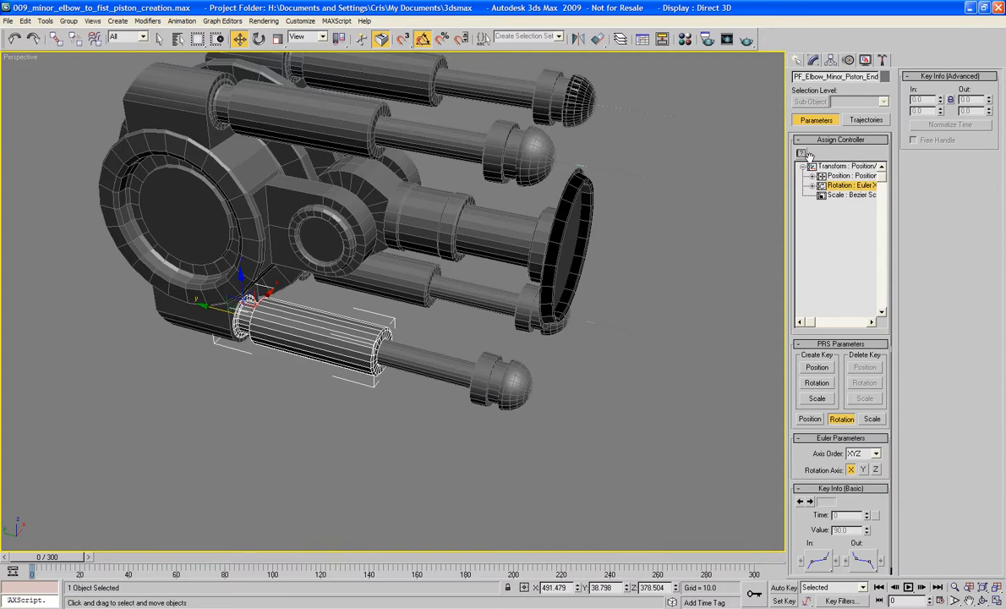
click(802, 153)
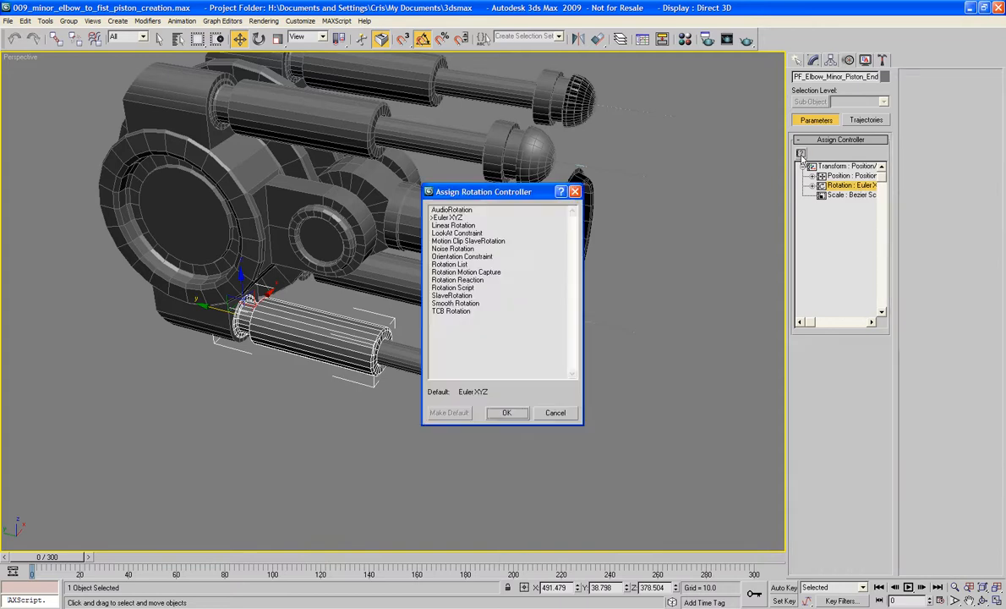
click(456, 233)
click(507, 412)
- Add the near lower piston rod as the sleeve's LookAt target and set the LookAt axis to Z with Flip enabled
click(948, 91)
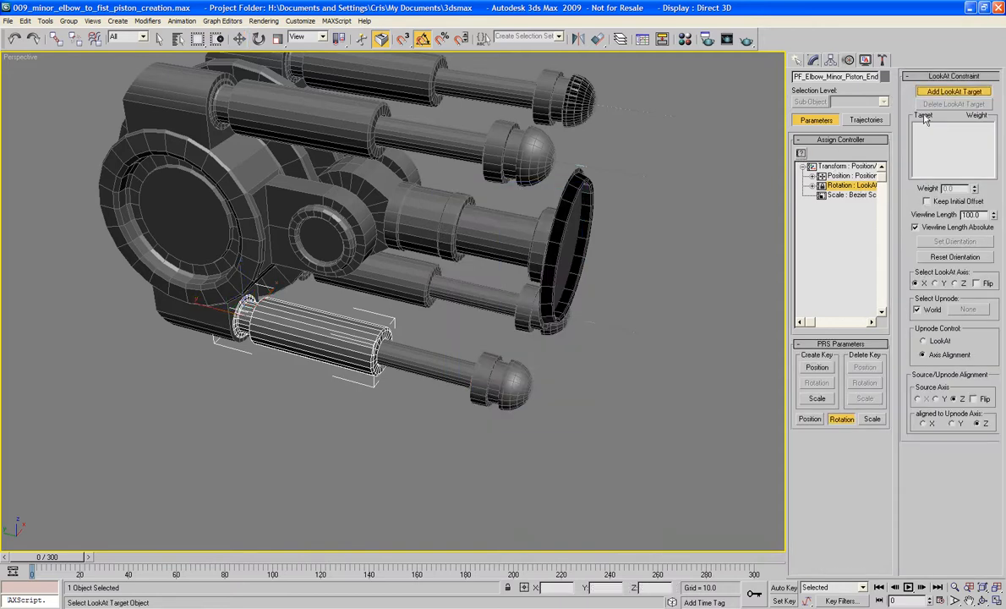
click(423, 346)
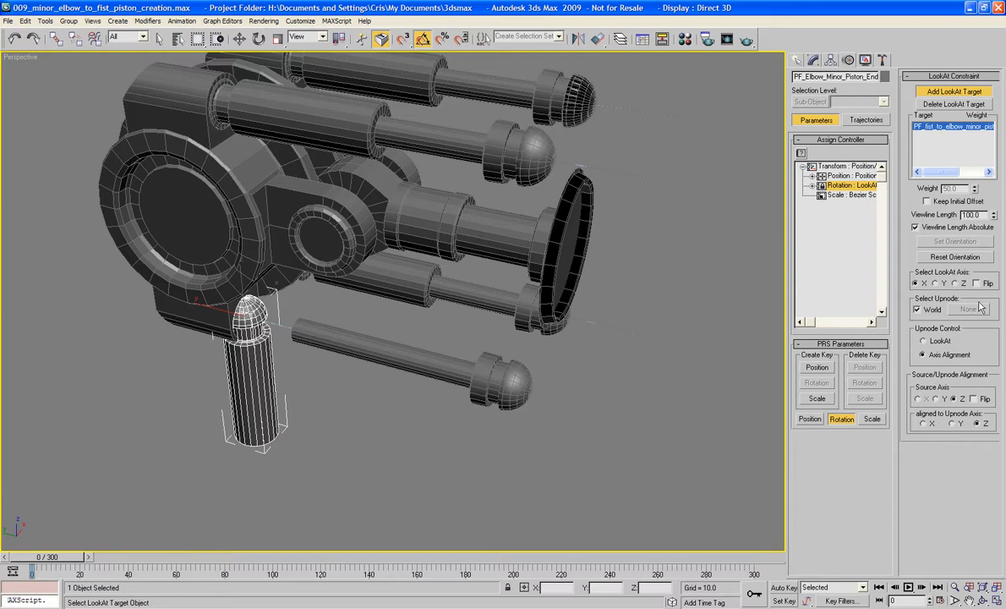
click(955, 284)
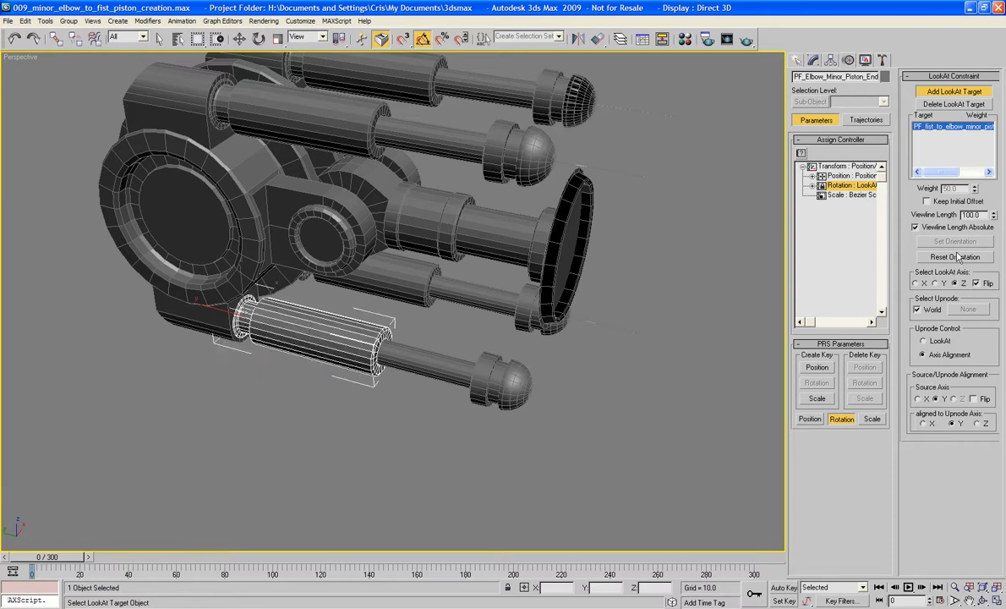
key(w)
click(778, 250)
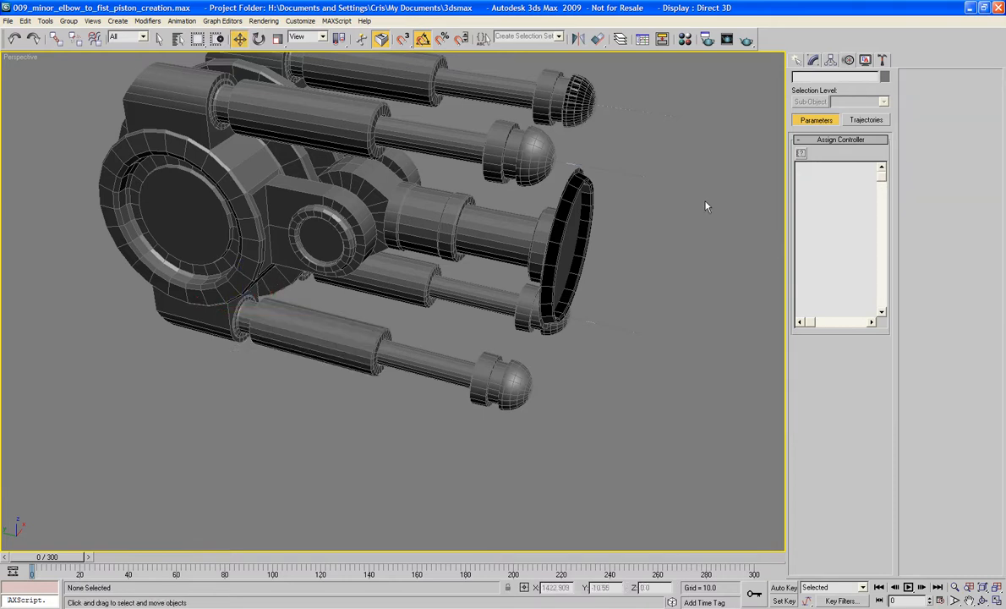
- Select the loose sphere Sphere06 in front of the fist joint and move it sideways to about X 461.5
alt+middle_drag(708, 206, 548, 205)
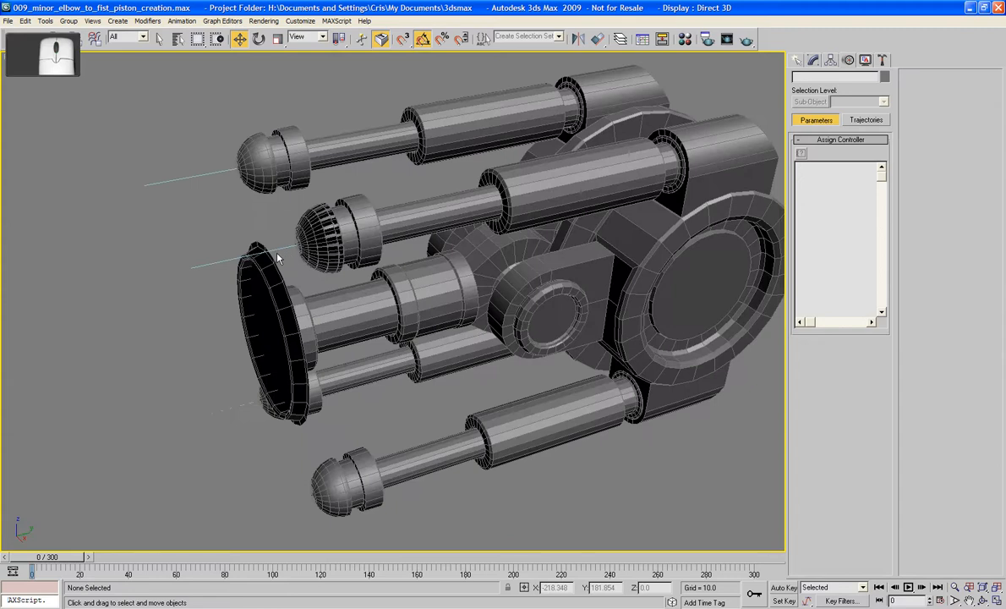
click(319, 248)
drag(369, 232, 222, 245)
alt+middle_drag(157, 221, 483, 287)
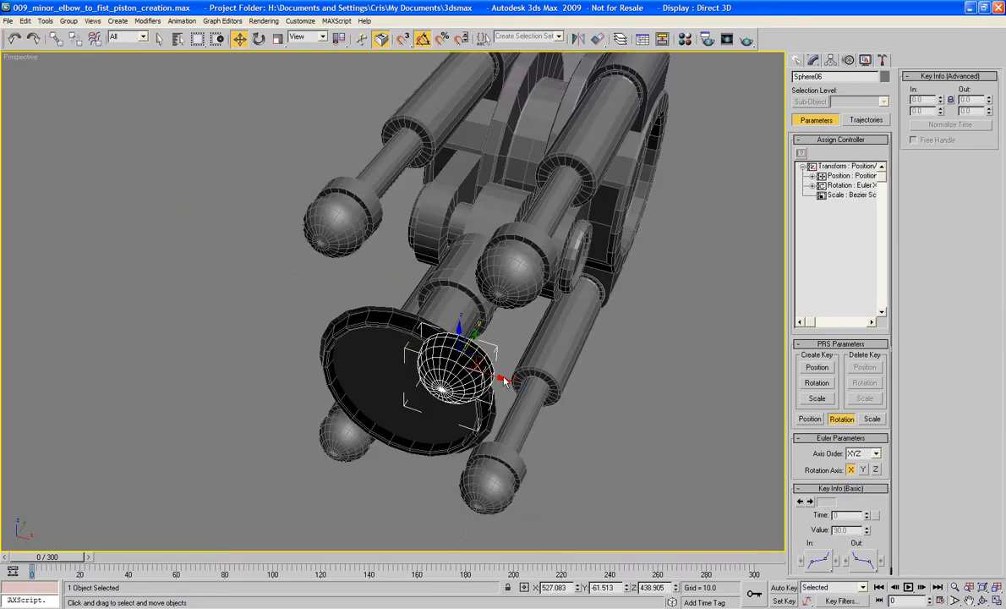
drag(505, 381, 140, 302)
alt+middle_drag(141, 303, 290, 311)
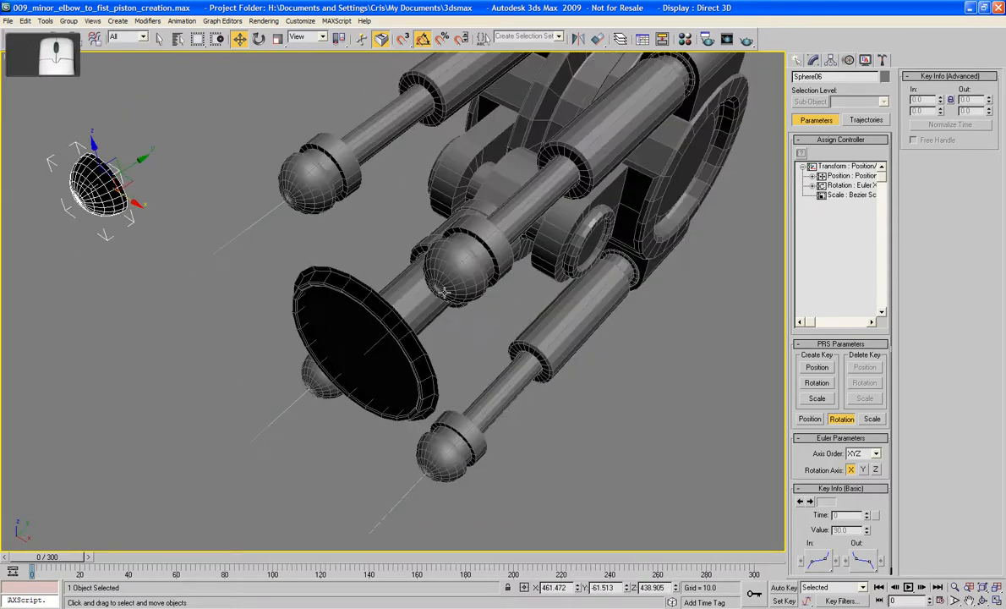
- Select both upper piston rods in the Front view and move them down about 8.4 units toward the central joint
click(437, 273)
alt+middle_drag(437, 279, 565, 142)
key(f)
key(z)
scroll(515, 223, down, 9)
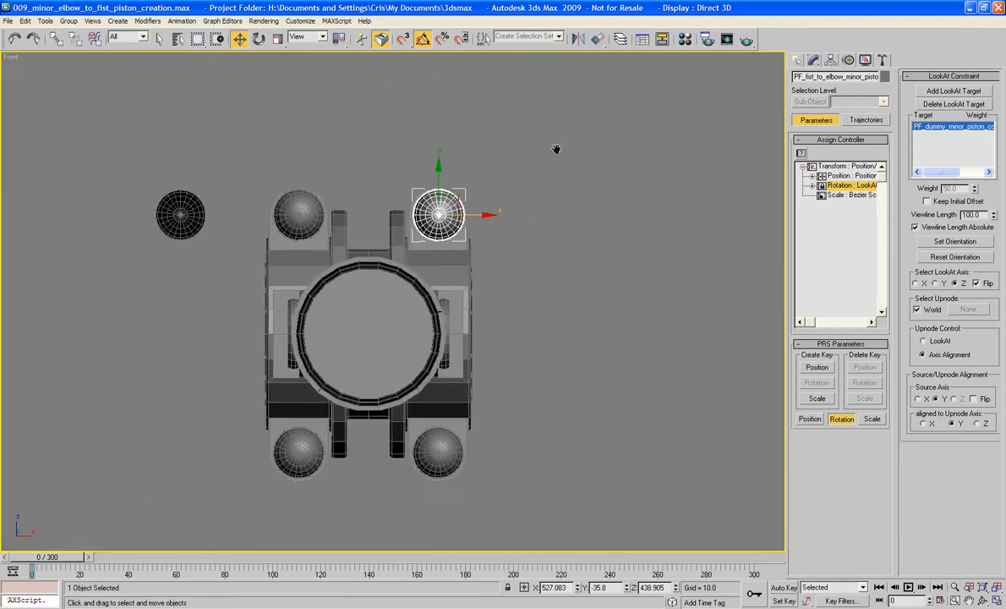
scroll(557, 149, up, 2)
ctrl+click(238, 154)
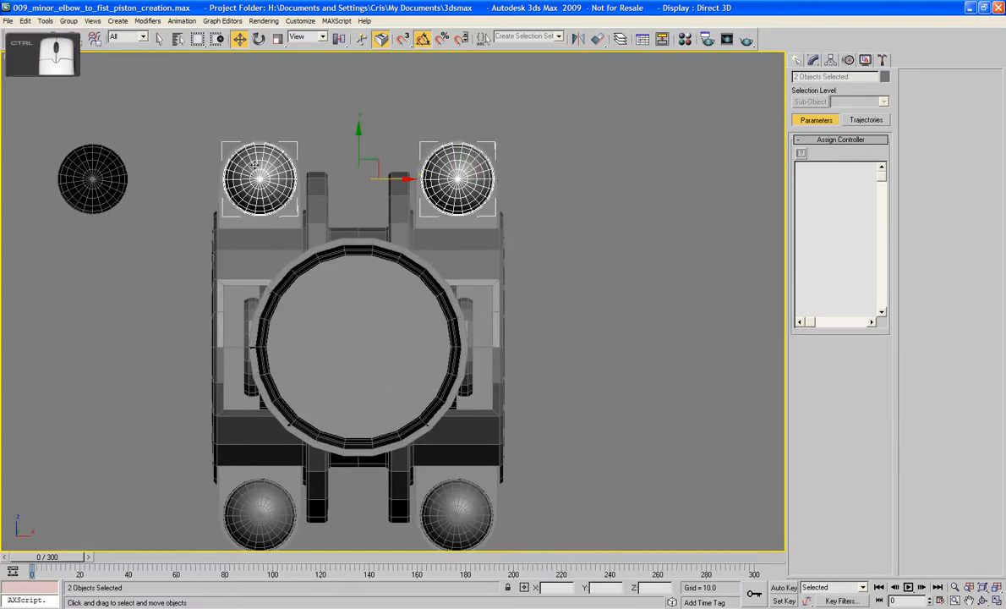
drag(366, 152, 367, 189)
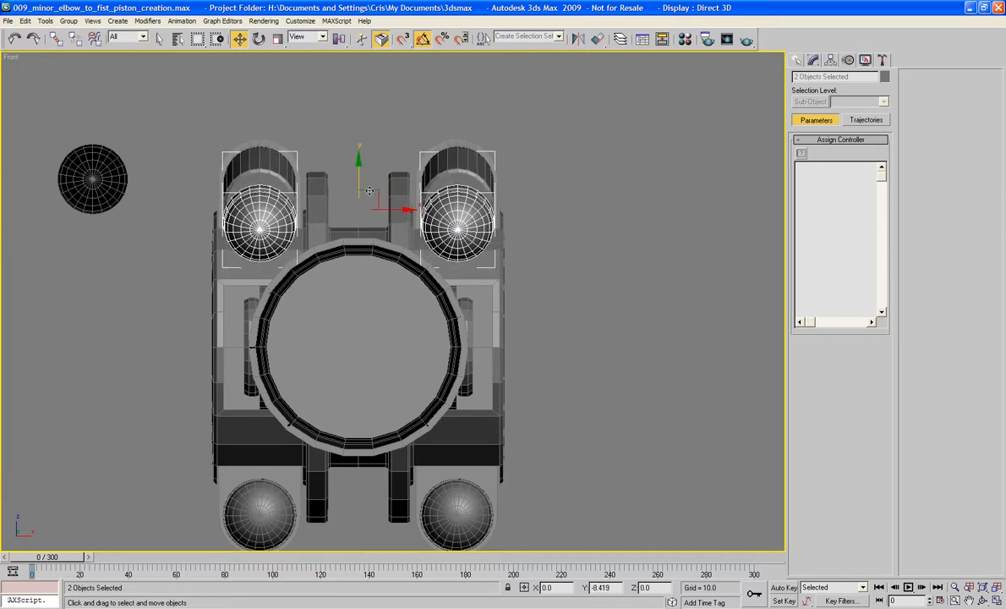
- Select both lower piston rods and move them straight up toward the central joint
click(458, 501)
ctrl+click(245, 499)
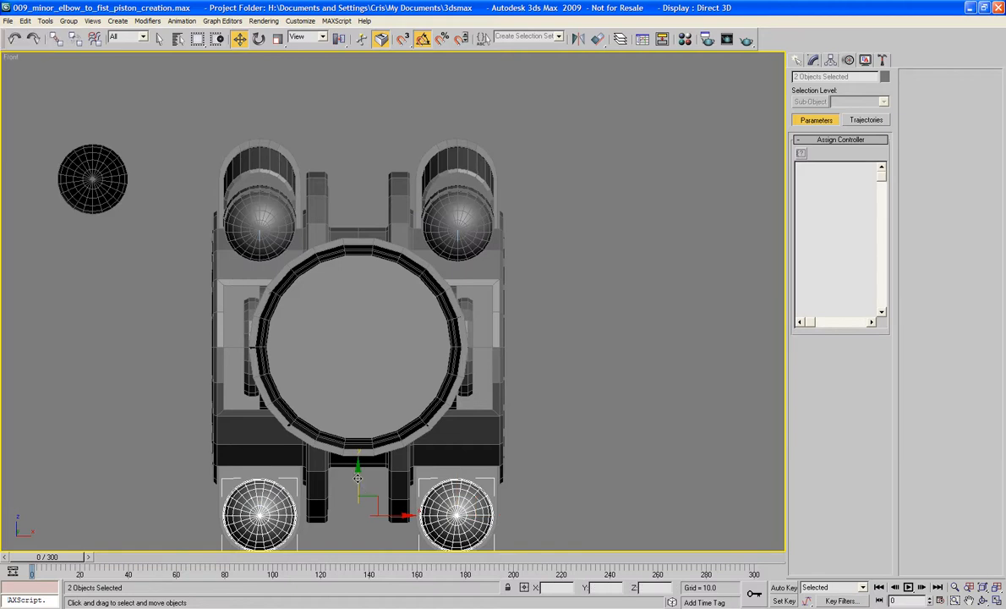
drag(357, 479, 358, 435)
- Select the upper and lower rods on the positive X side and move them inward to about X 524.4
click(479, 233)
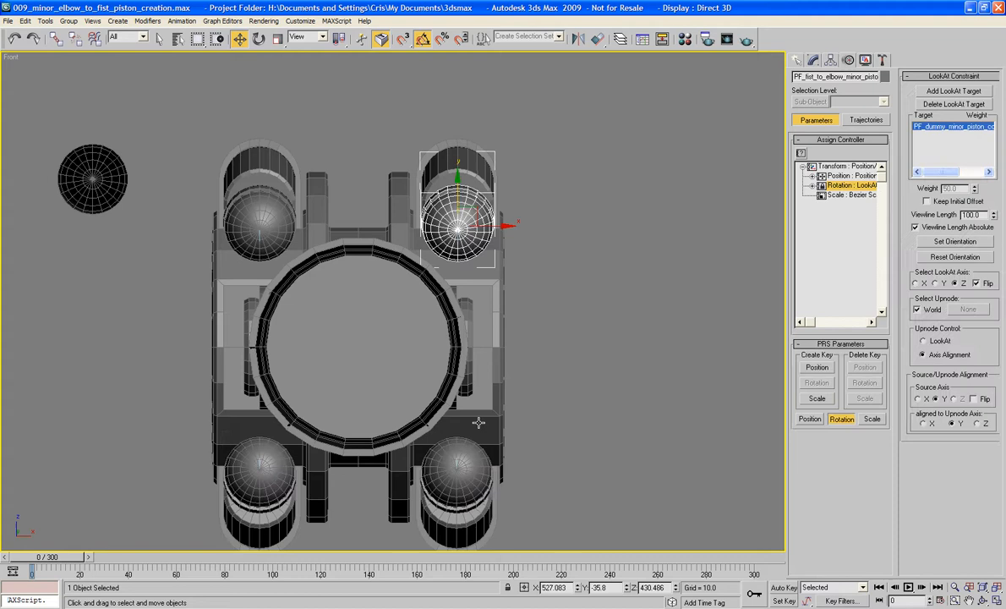
ctrl+click(447, 443)
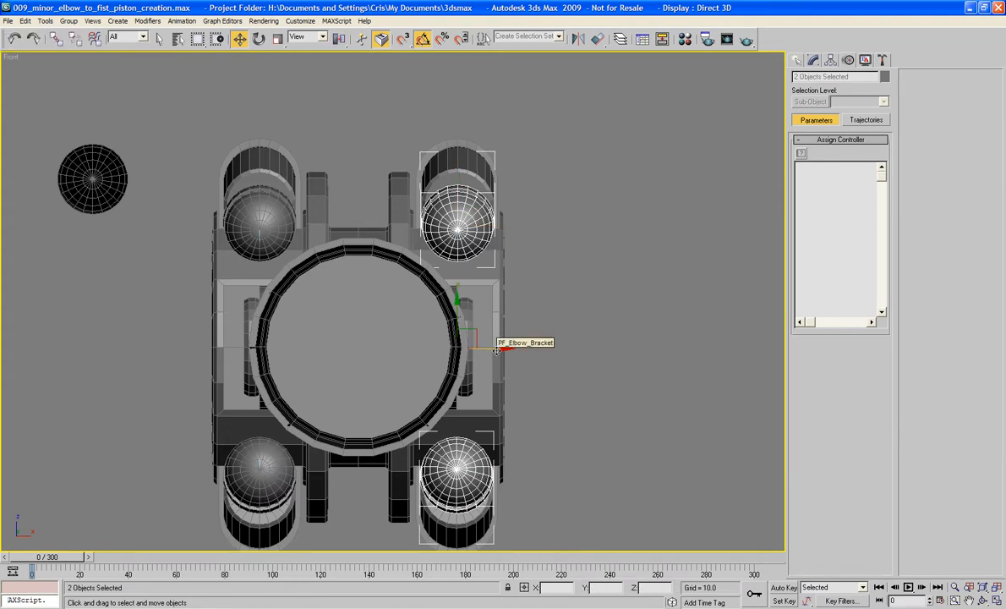
drag(497, 349, 481, 343)
- Select the upper and lower rods on the negative X side and move them inward about 2.7 units along X
click(228, 224)
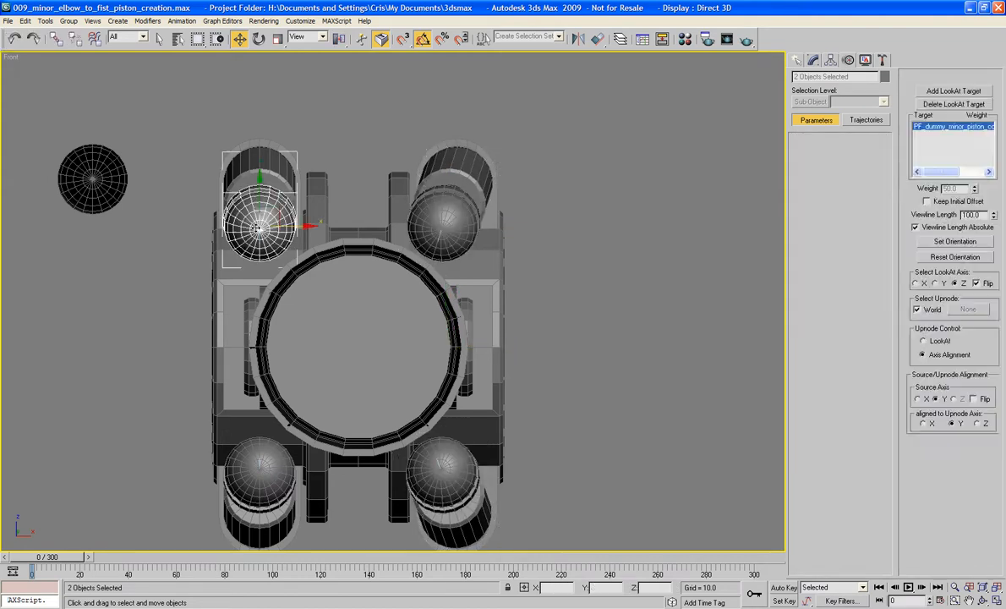
ctrl+click(240, 423)
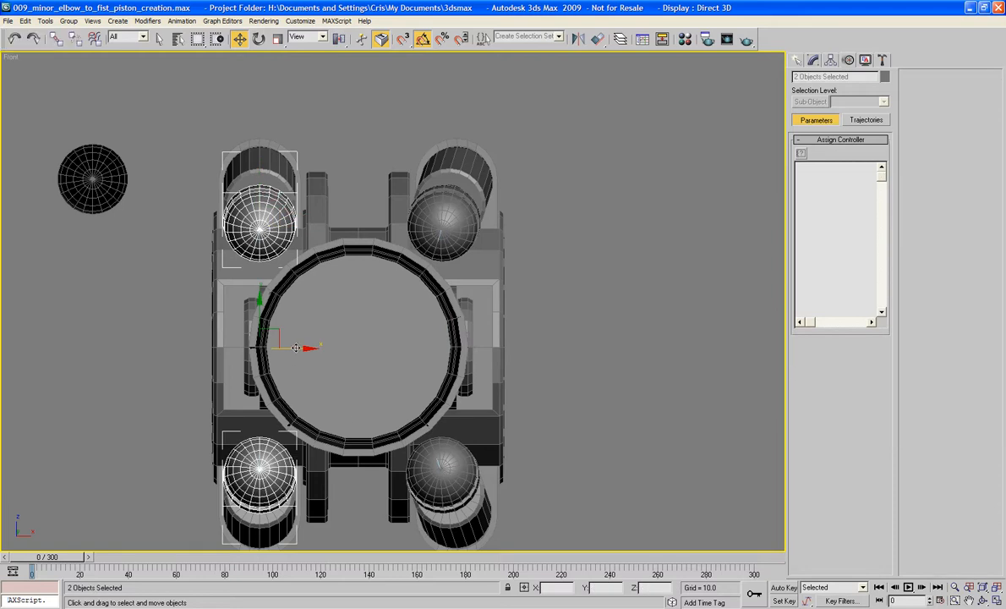
drag(294, 356, 310, 355)
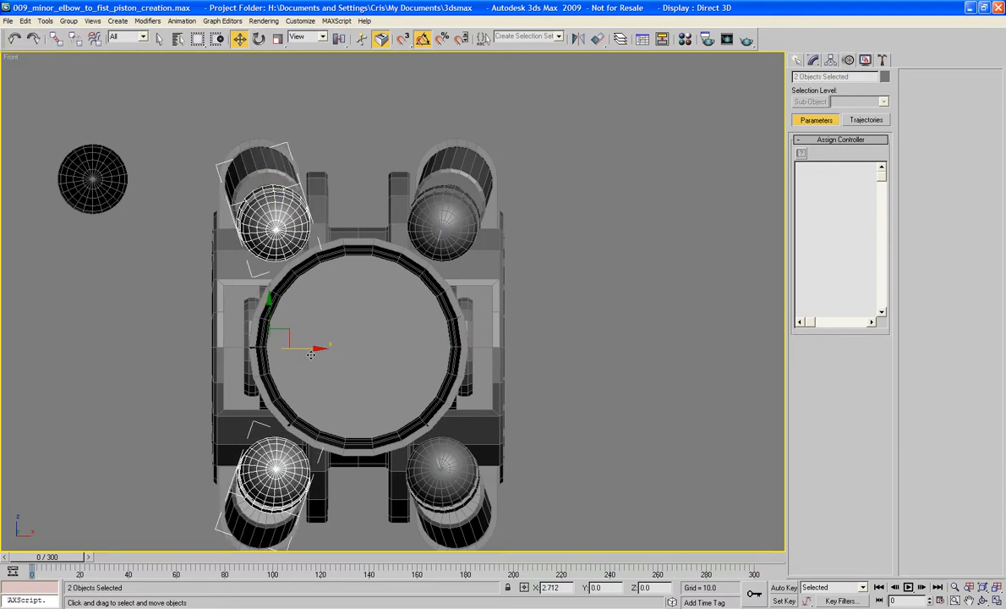
drag(311, 355, 310, 354)
- Select both upper piston rods again, raise them slightly, and clear the selection
click(259, 209)
click(428, 213)
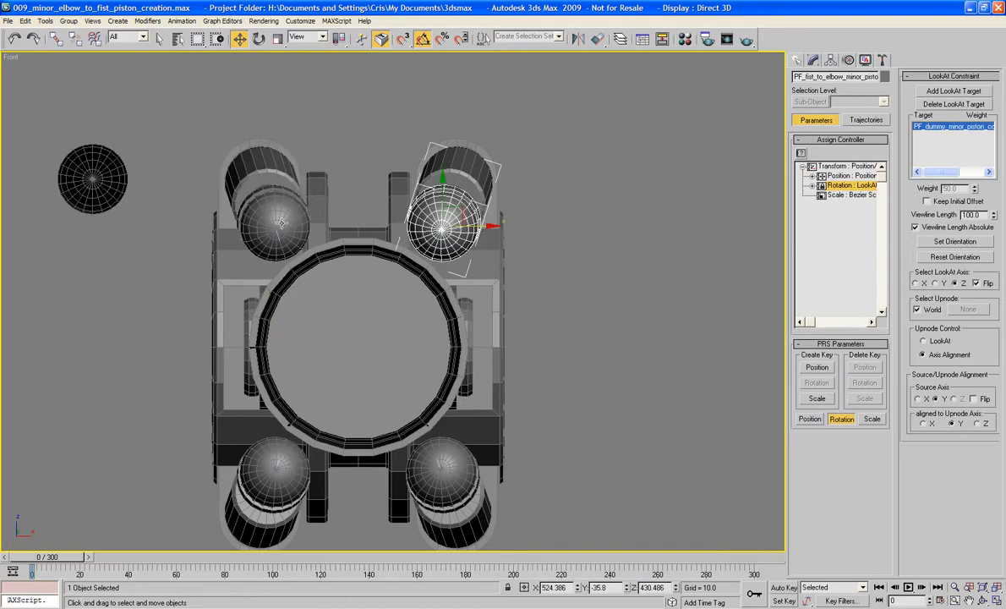
ctrl+click(261, 209)
drag(358, 173, 358, 170)
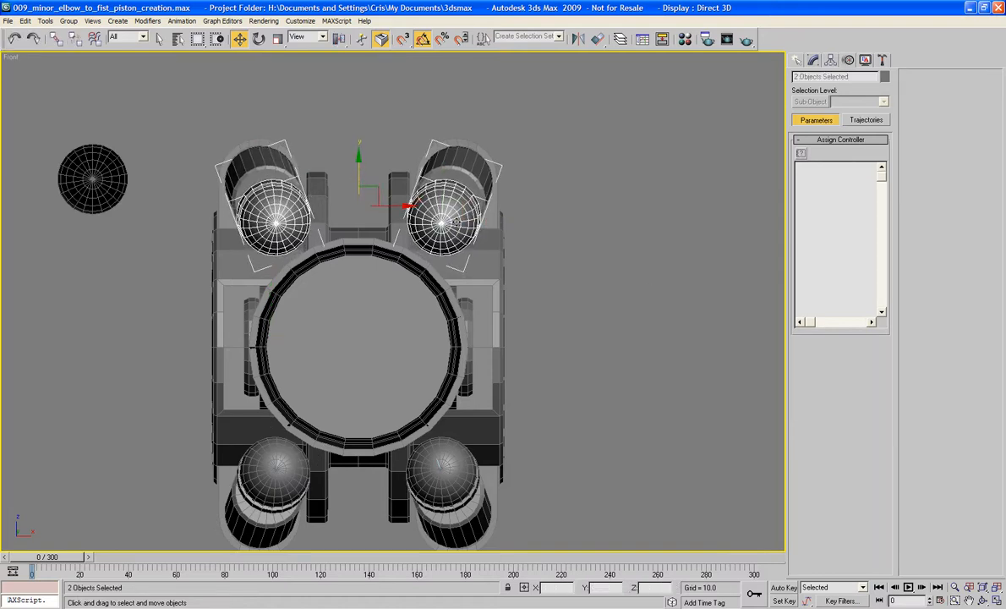
click(628, 288)
- Select the stray Cylinder24 helper below the arm in the Perspective view and save the scene
scroll(628, 289, up, 2)
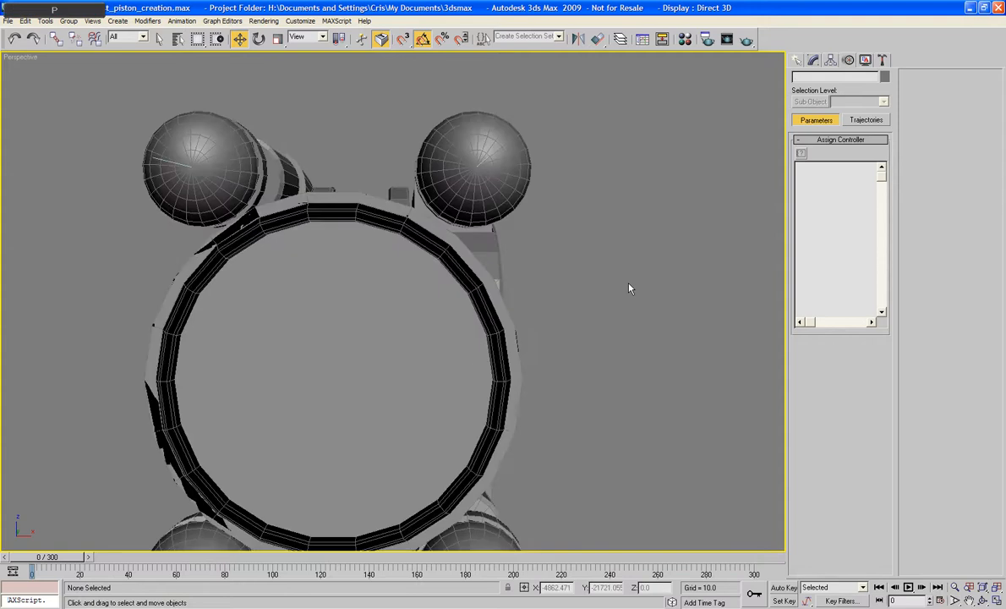
scroll(636, 298, down, 8)
alt+middle_drag(636, 299, 504, 318)
key(z)
scroll(454, 311, up, 4)
scroll(454, 311, down, 8)
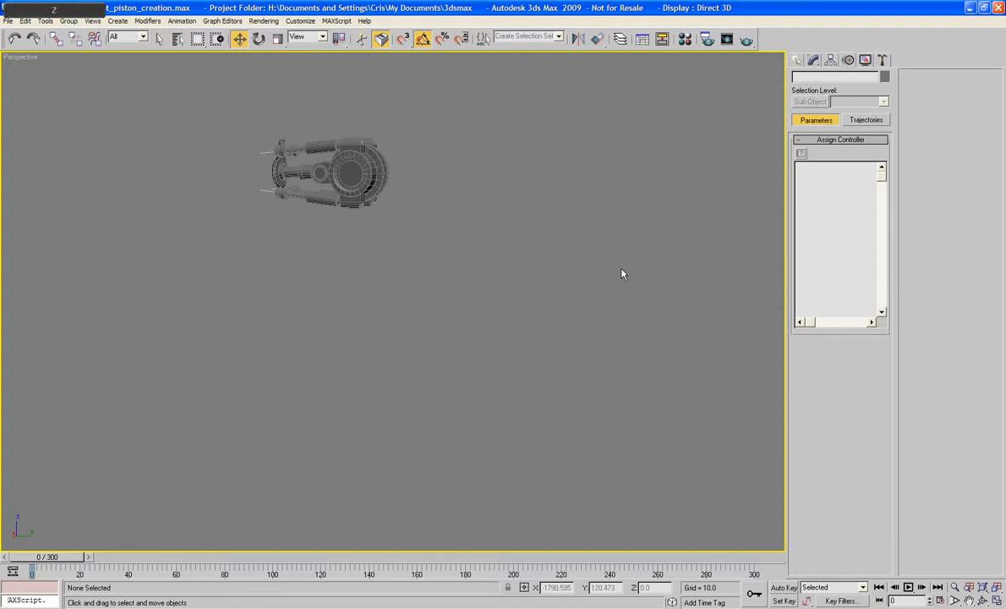
drag(621, 273, 421, 510)
key(ctrl+s)
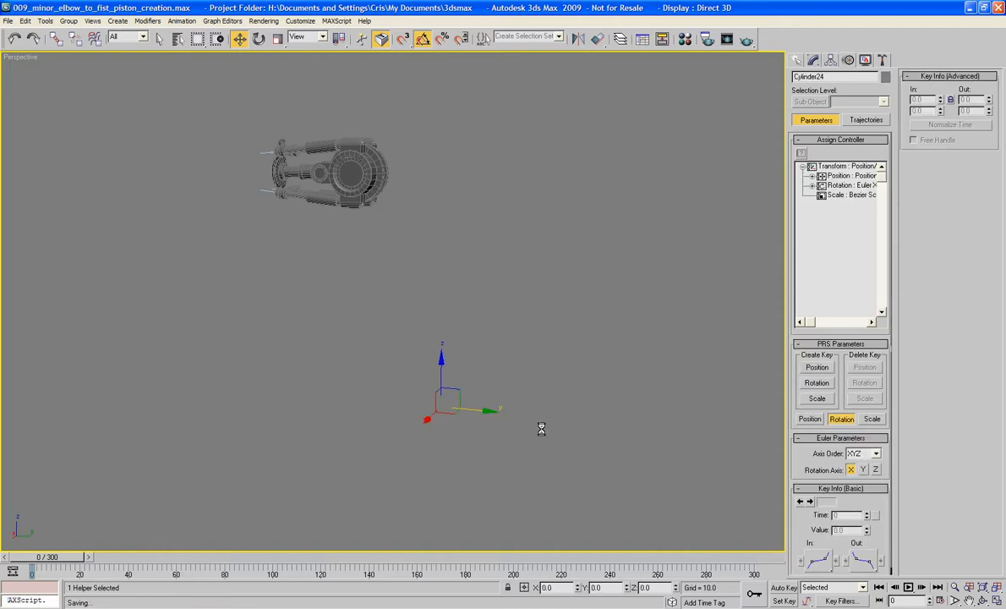
- Add the selected Cylinder24 helper to the Rig layer
key(z)
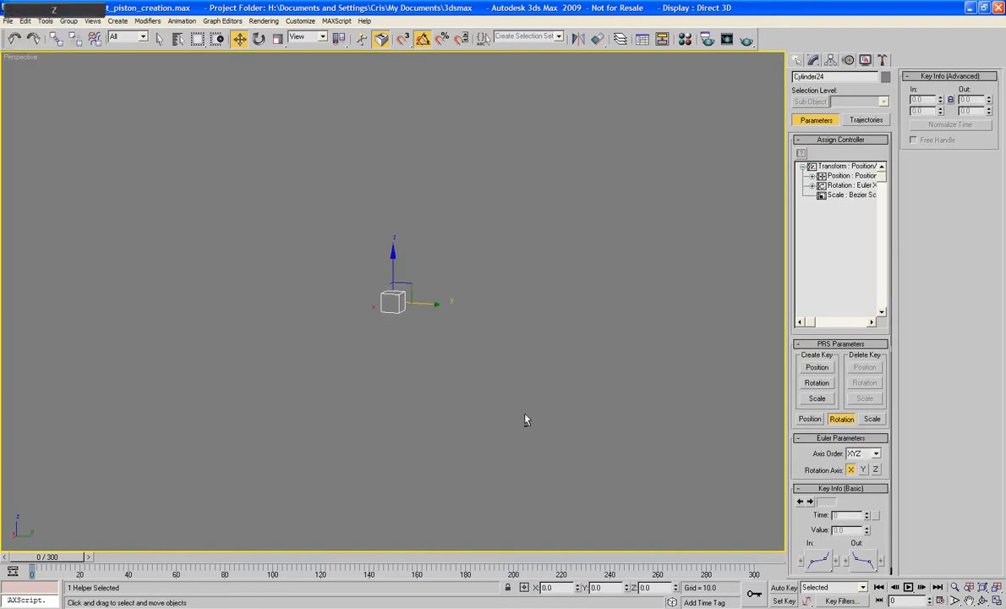
alt+middle_drag(435, 381, 514, 390)
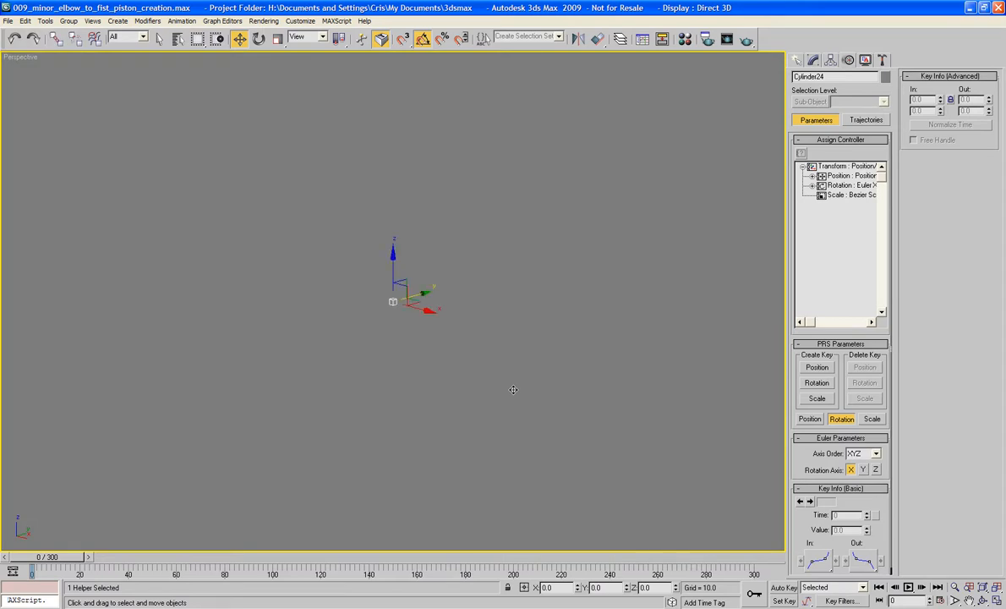
click(478, 361)
key(ctrl+z)
click(621, 39)
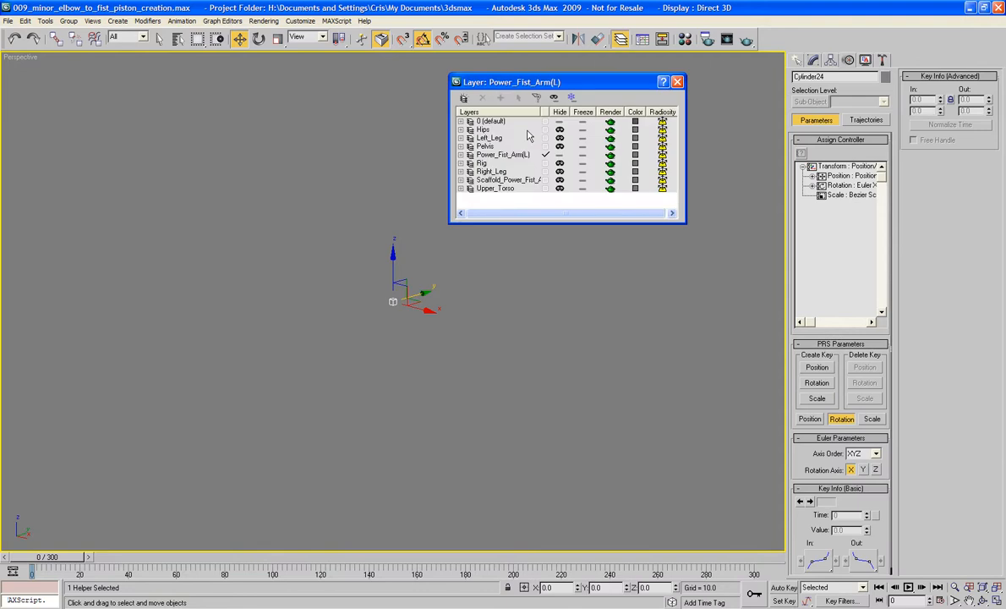
click(494, 164)
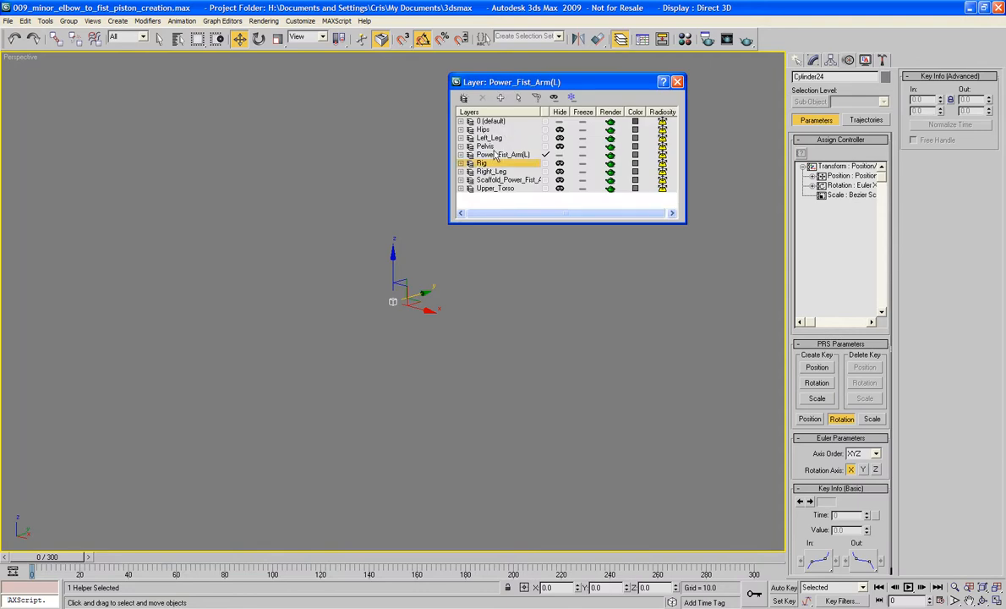
click(500, 98)
click(678, 82)
- Close the layer list, frame the arm in the Perspective view and examine the four elbow-to-fist pistons from several angles
key(z)
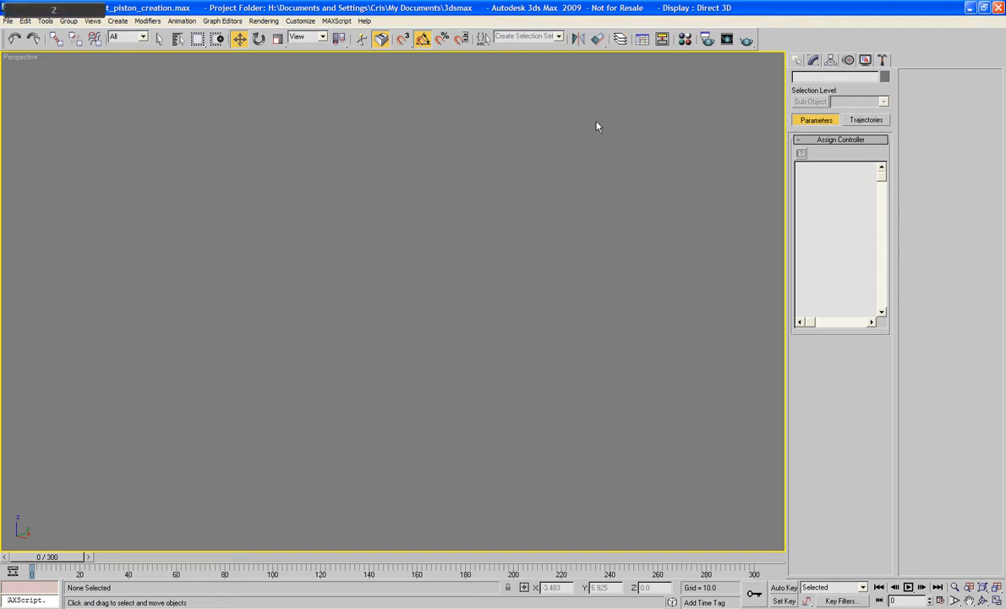
alt+middle_drag(552, 216, 453, 240)
alt+middle_drag(459, 222, 526, 216)
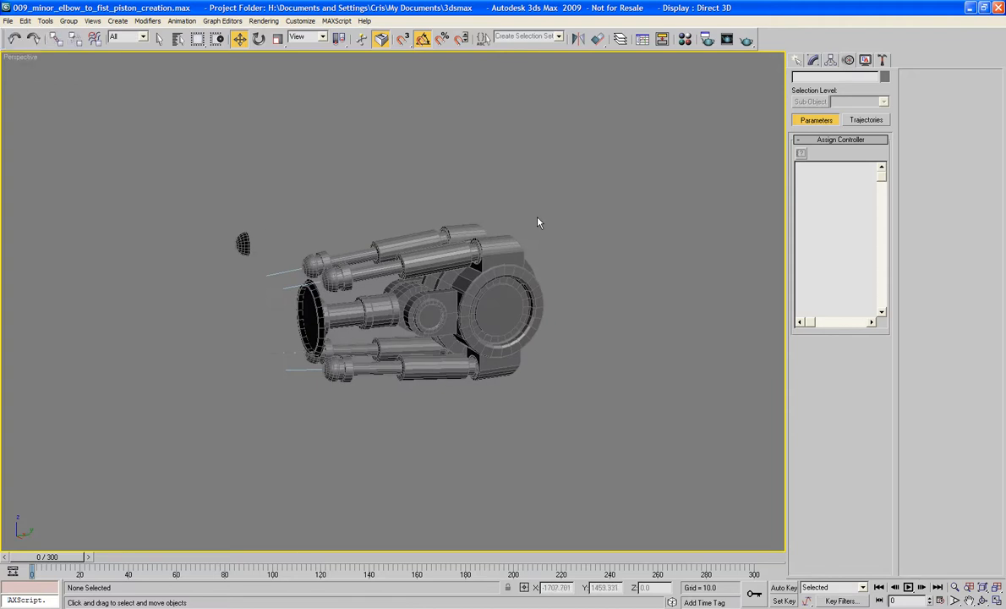
alt+middle_drag(542, 209, 470, 220)
alt+middle_drag(326, 260, 241, 217)
scroll(310, 239, up, 3)
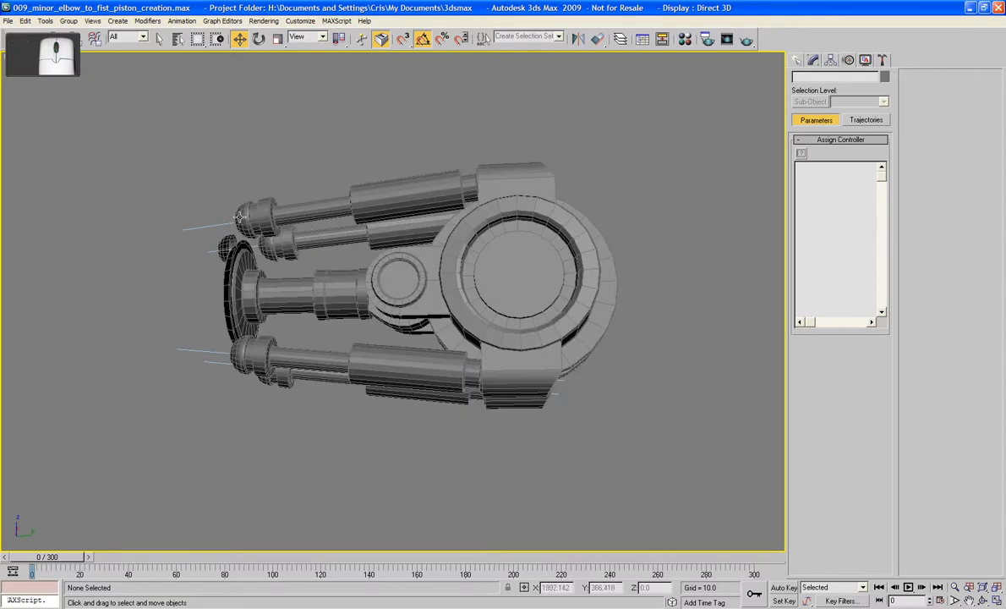
mouse_move(289, 281)
alt+middle_down()
mouse_move(396, 337)
mouse_move(253, 304)
mouse_move(228, 268)
mouse_move(270, 355)
mouse_move(276, 272)
alt+middle_up()
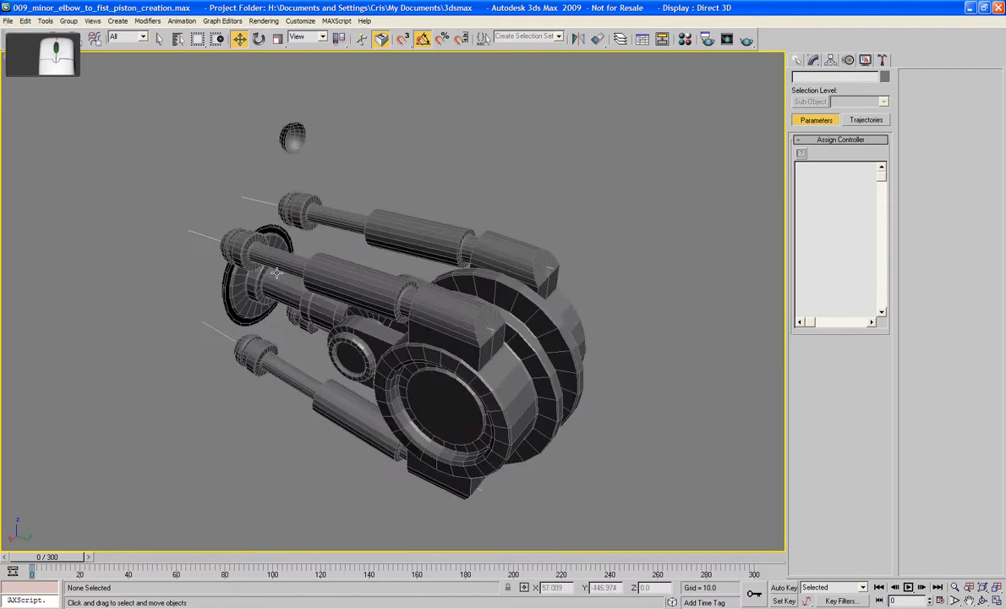
- Select all four minor piston rods and try rotating them together 45 degrees about the Y axis
click(224, 239)
ctrl+click(280, 204)
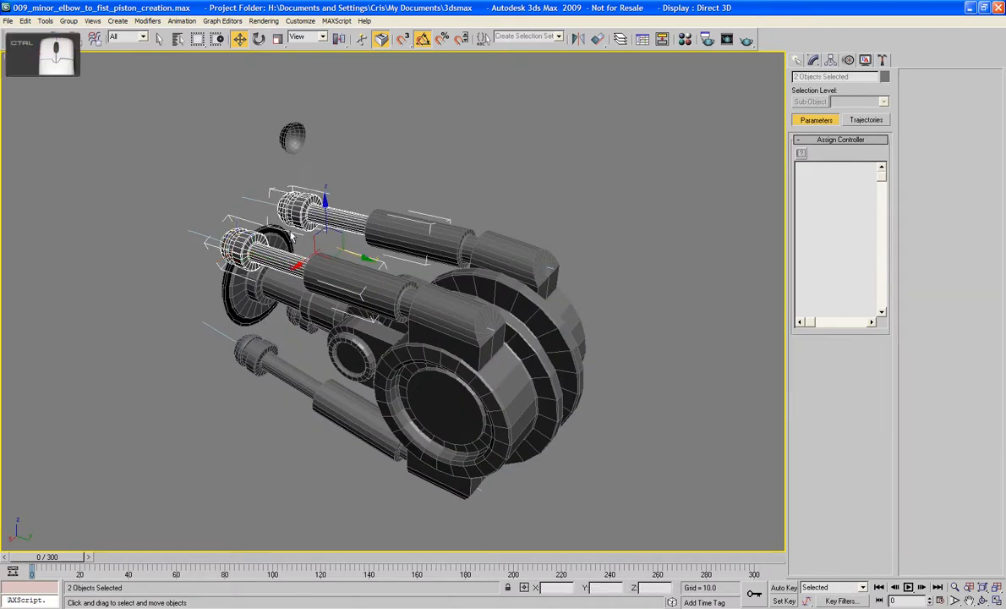
ctrl+click(287, 314)
ctrl+click(254, 354)
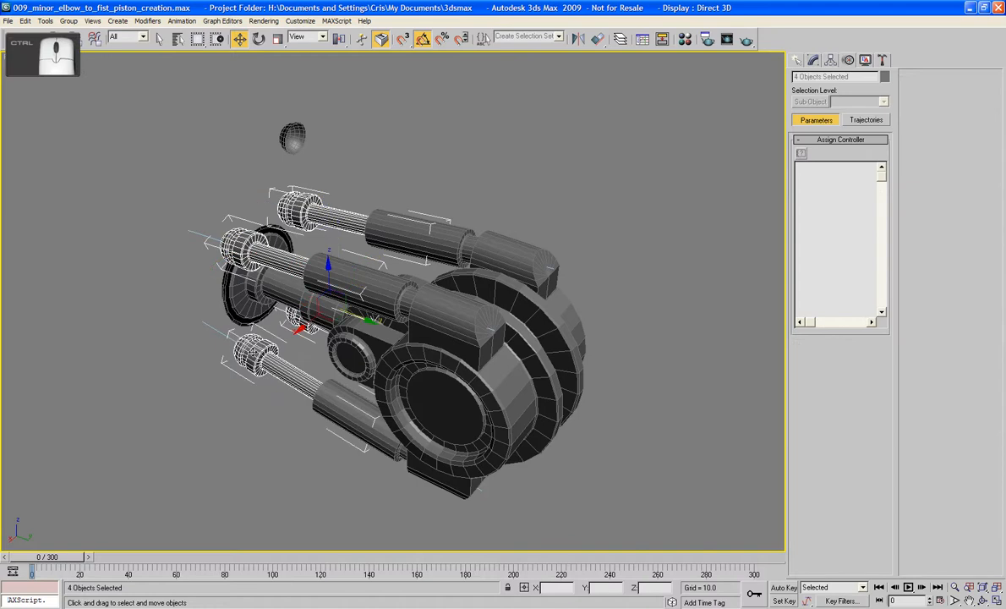
click(259, 39)
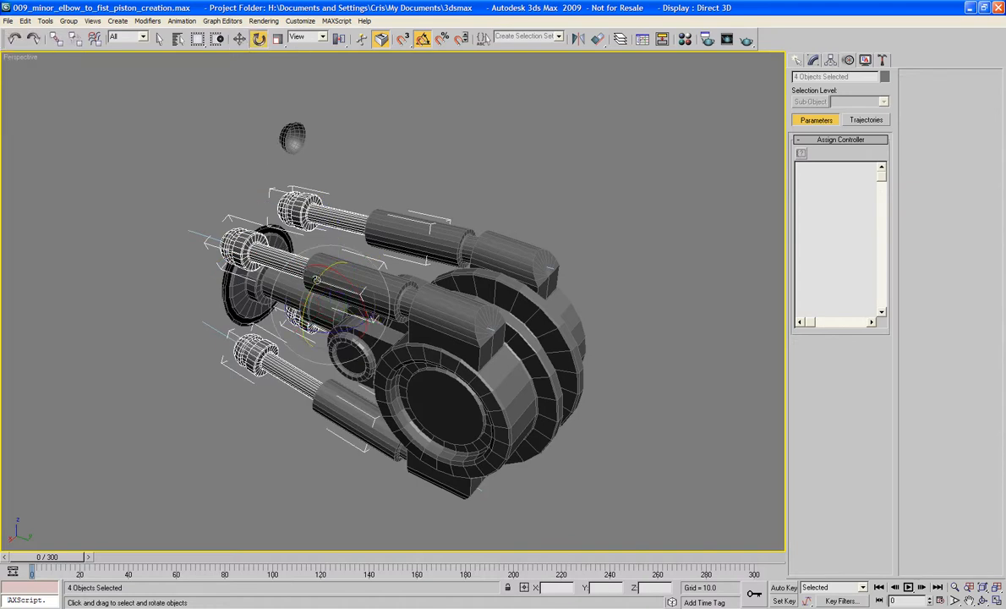
drag(316, 280, 331, 316)
alt+middle_drag(330, 316, 385, 258)
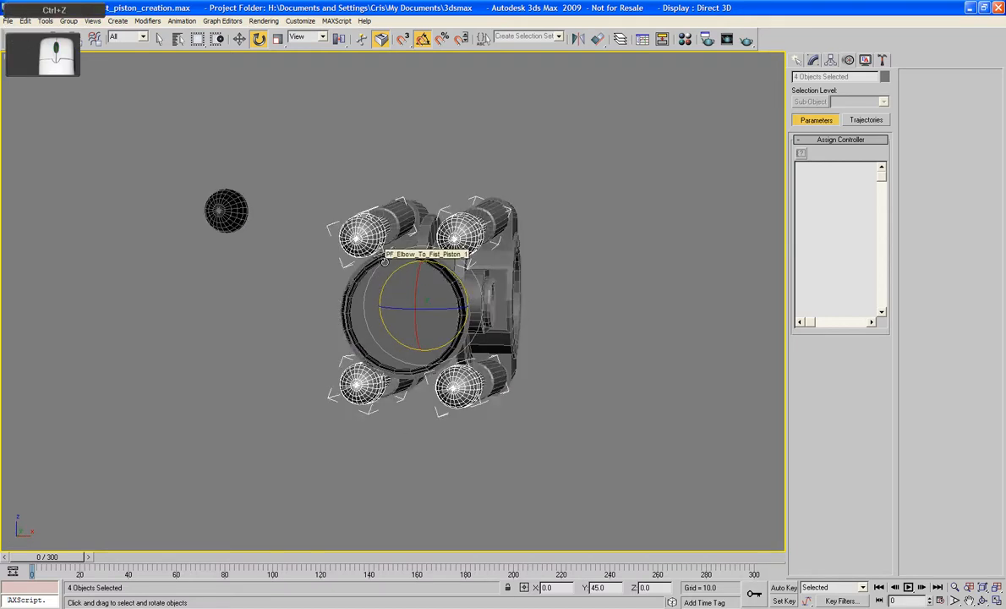
- In the Front view, try moving the upper positive-X rod outward and down, and the upper negative-X rod to about X 508, Z 435.8
key(f)
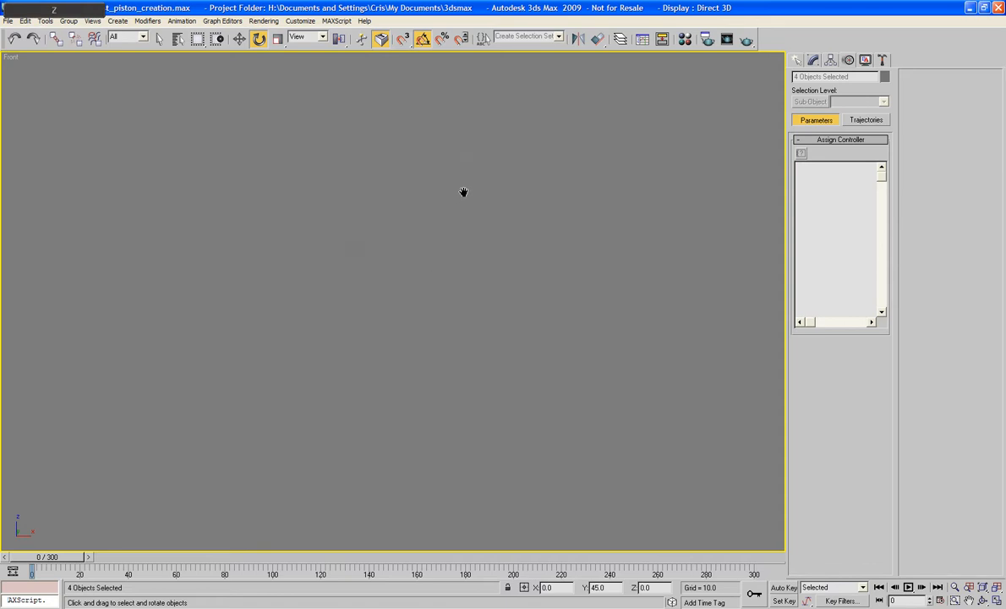
key(z)
click(468, 234)
click(480, 174)
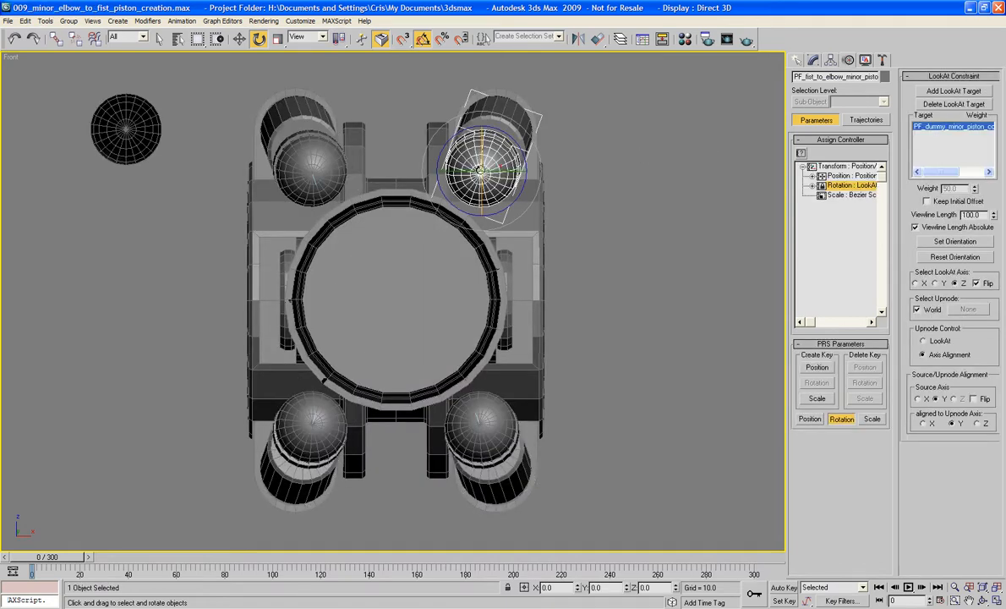
key(w)
drag(501, 161, 582, 262)
drag(306, 166, 390, 109)
- Move the lower negative-X rod to about X 481.5, Z 406.4, and the lower positive-X rod to about X 509.2, Z 380.4
click(287, 408)
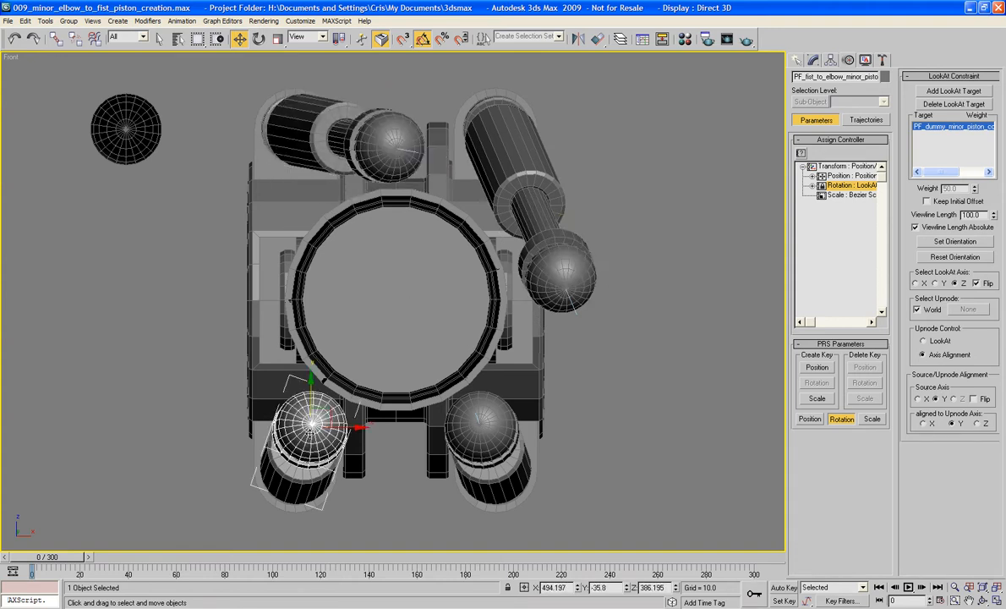
drag(324, 416, 261, 297)
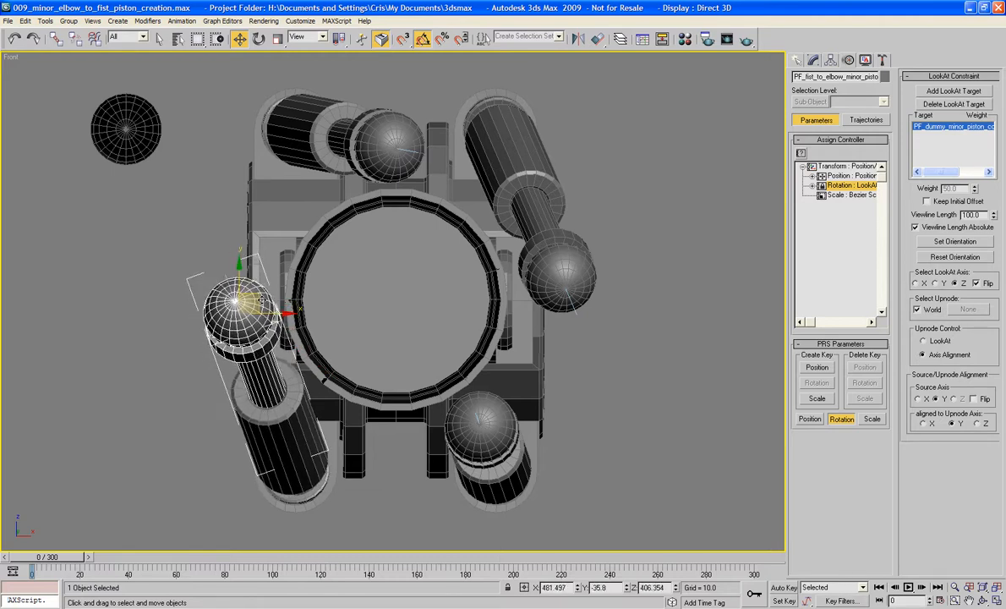
click(490, 443)
drag(491, 443, 416, 438)
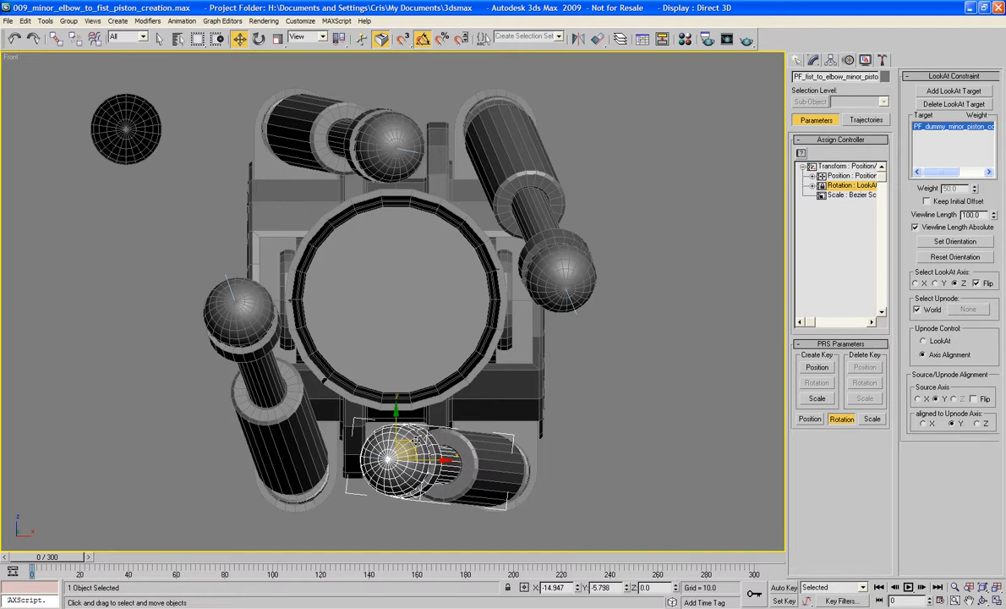
- Nudge the upper negative-X rod slightly further along positive X and clear the selection
click(389, 140)
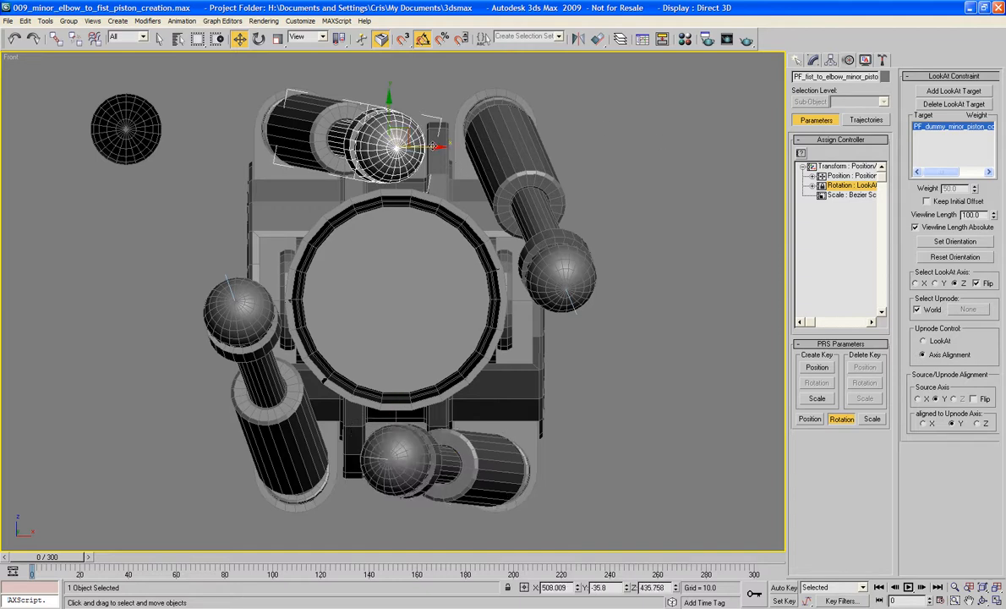
drag(423, 147, 433, 147)
click(665, 110)
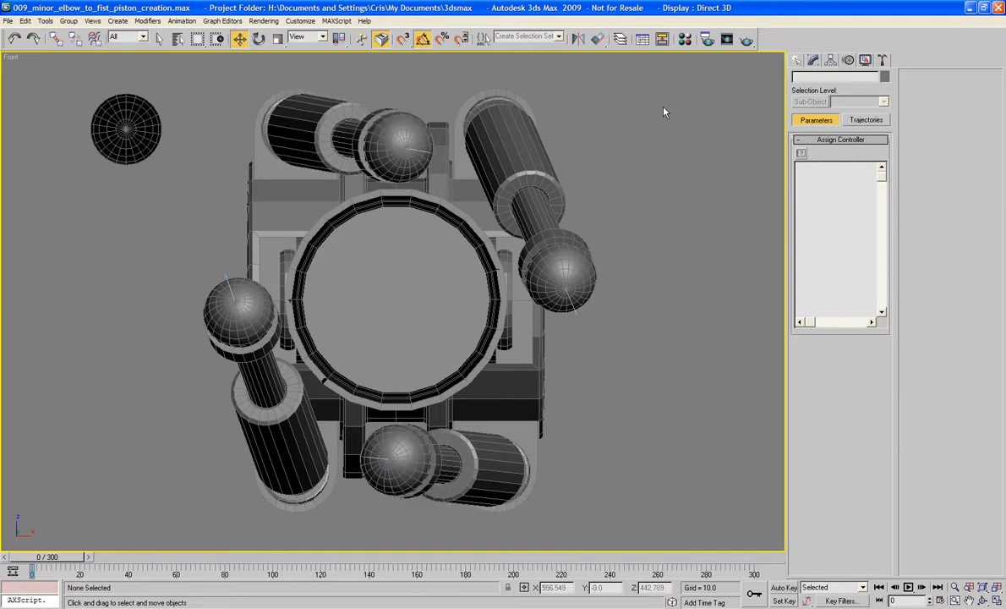
- Inspect the offset pistons in the Perspective view, undo the individual rod moves, and clear the selection
key(p)
key(z)
alt+middle_drag(666, 202, 523, 203)
scroll(532, 213, down, 4)
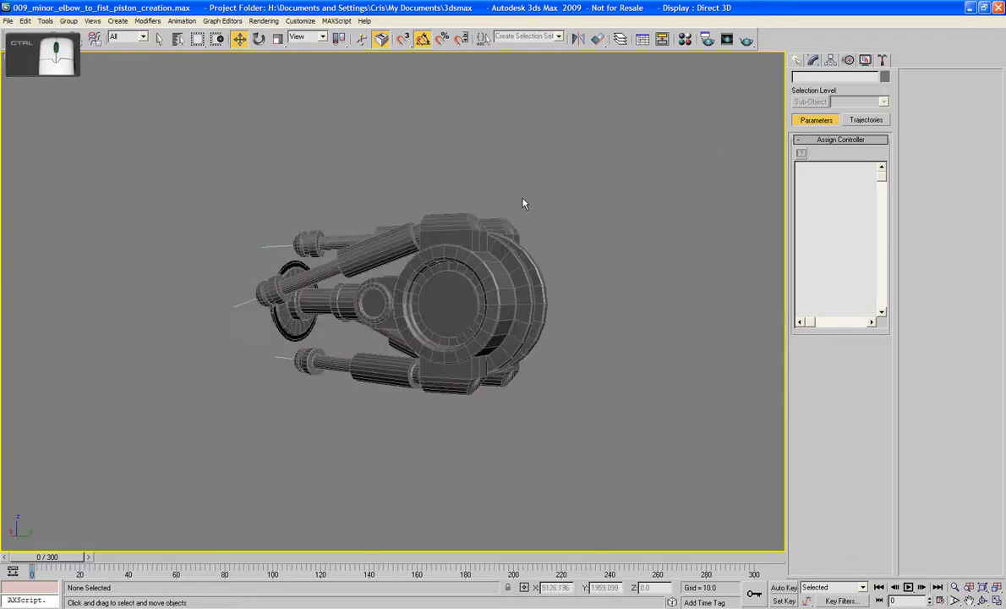
key(ctrl+z)
key(ctrl+z)
key(ctrl+z)
key(ctrl+z)
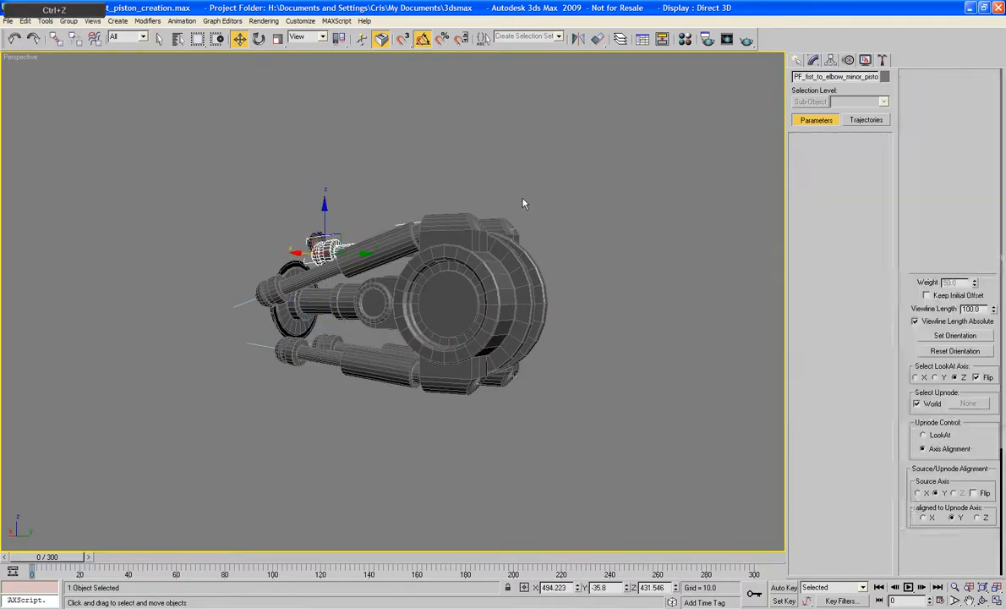
key(ctrl+z)
mouse_move(522, 203)
alt+middle_down()
mouse_move(499, 206)
mouse_move(482, 195)
mouse_move(520, 203)
alt+middle_up()
click(615, 199)
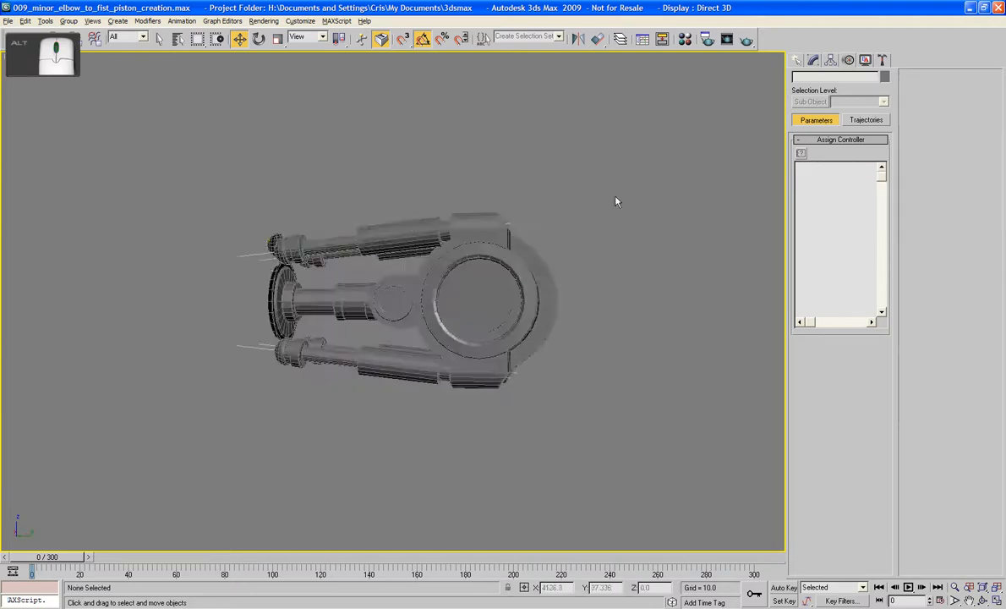